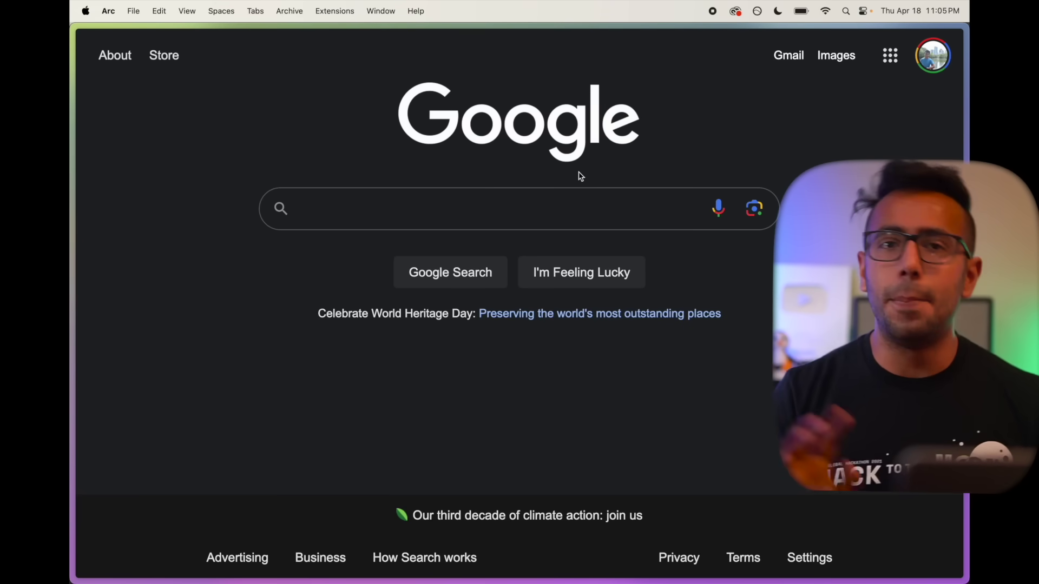
- Paste the error text 'INSTALL PARSE_FAILED_NOT_APK' into Google and run the search
type("INSTALL PARSE_FAILED_NOT_APK")
key("Return")
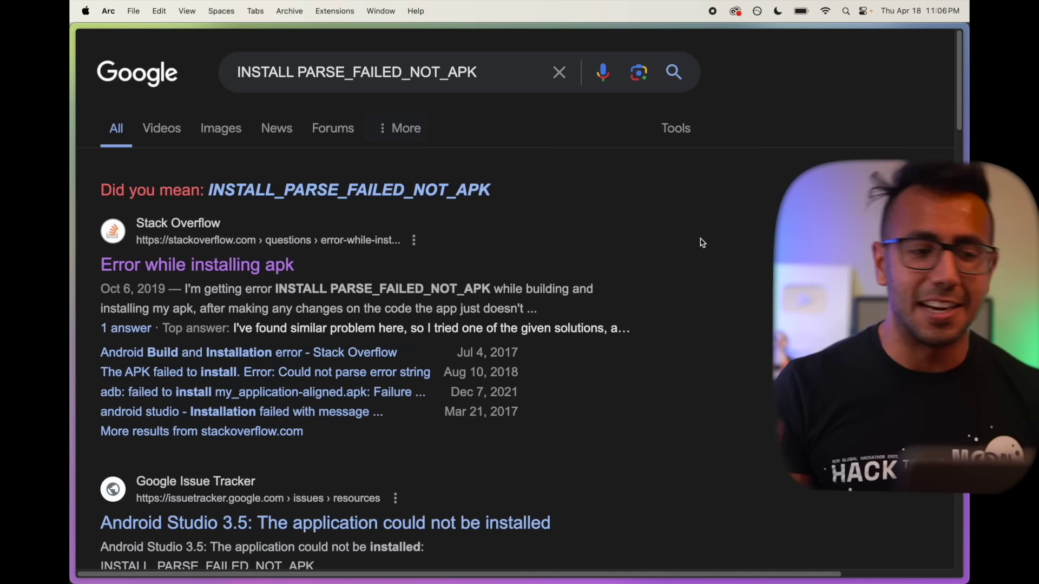
- Preview the results and open the Stack Overflow linked-questions and Unity Discussions results in background tabs
scroll(431, 293, "down", 2)
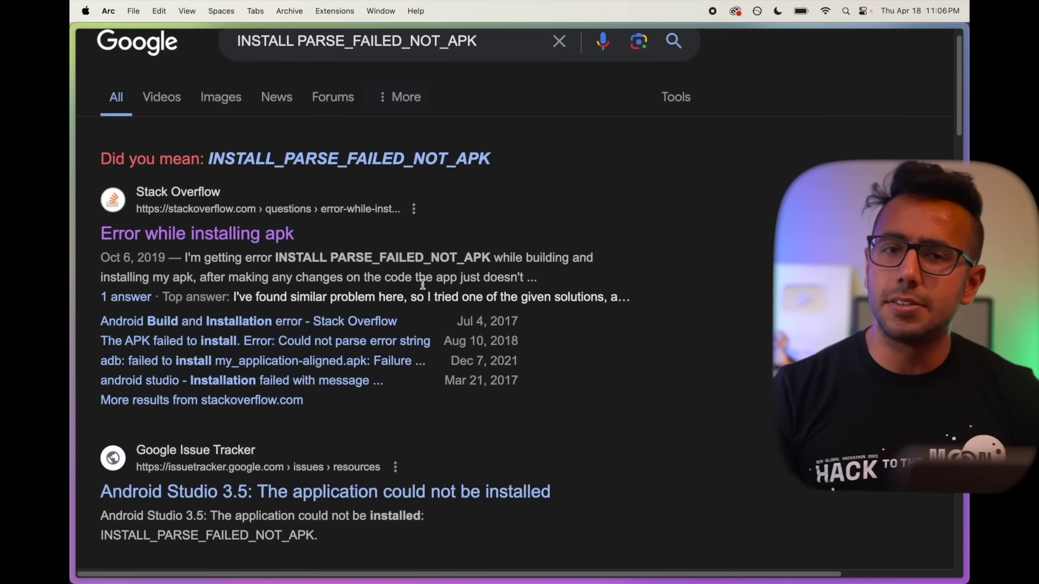
scroll(447, 224, "down", 4)
mouse_move(233, 142)
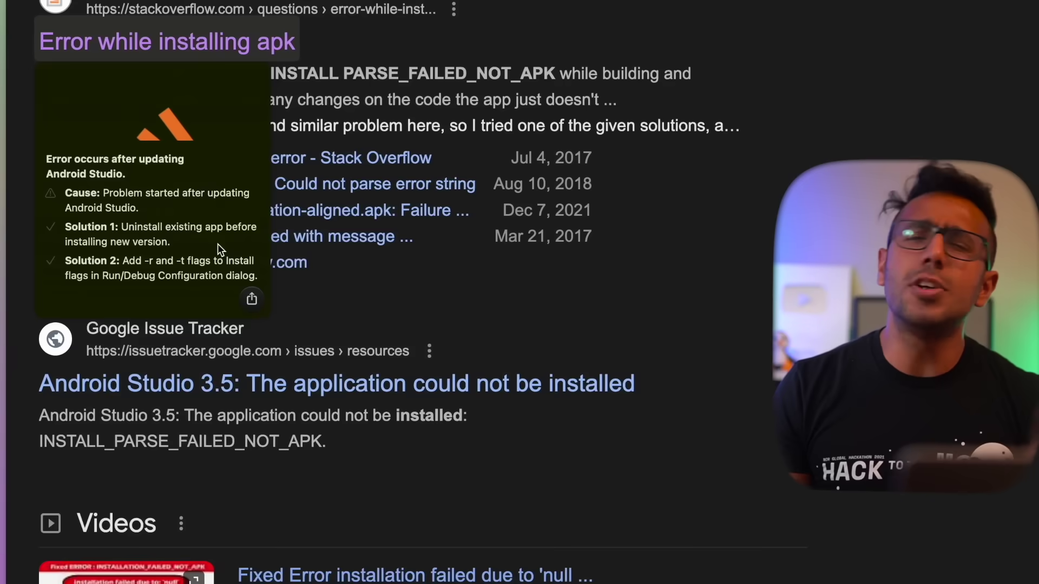
scroll(556, 302, "down", 4)
scroll(557, 286, "down", 10)
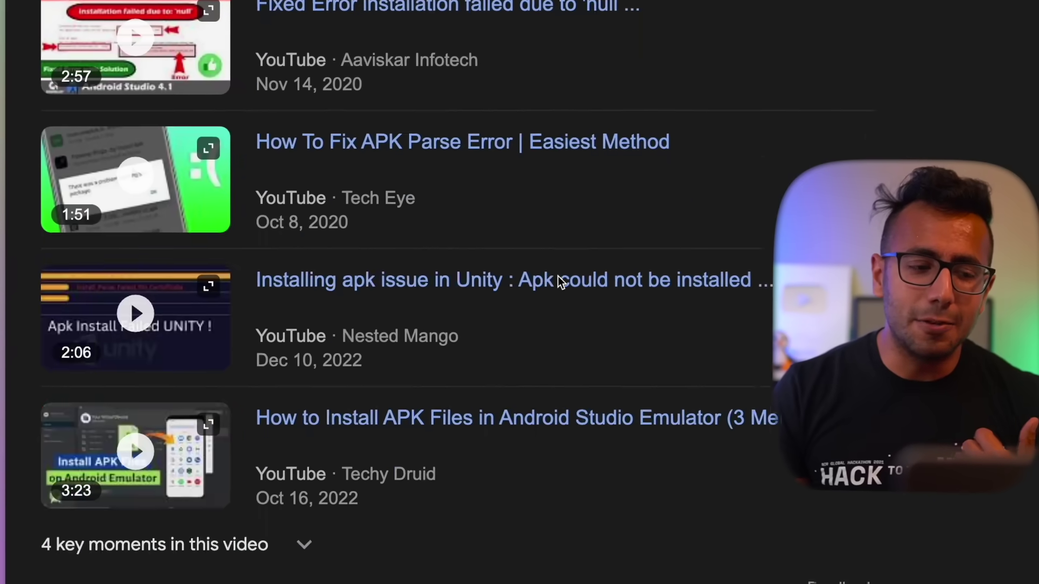
mouse_move(363, 193)
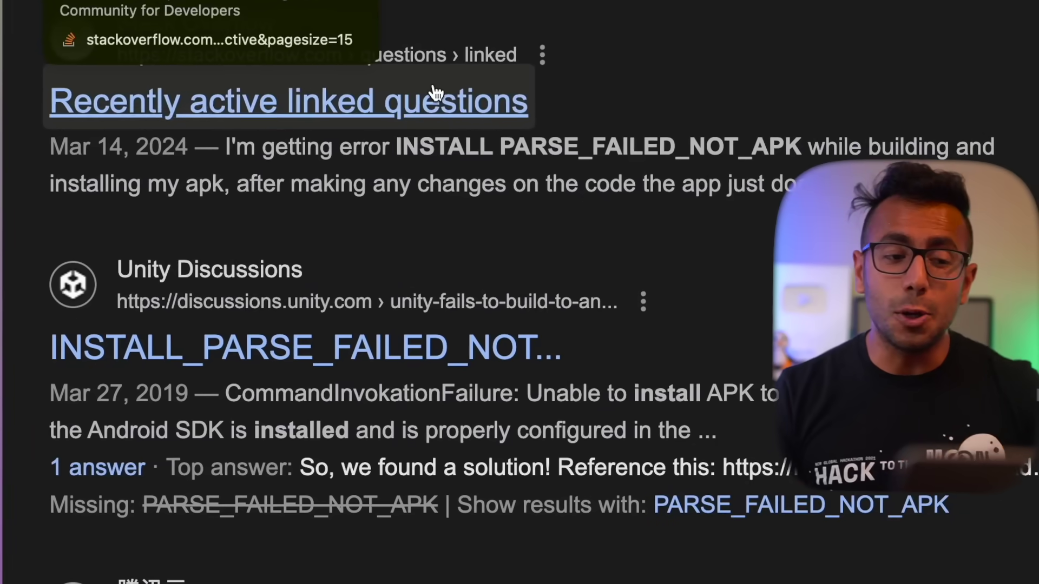
left_click(427, 108, "super")
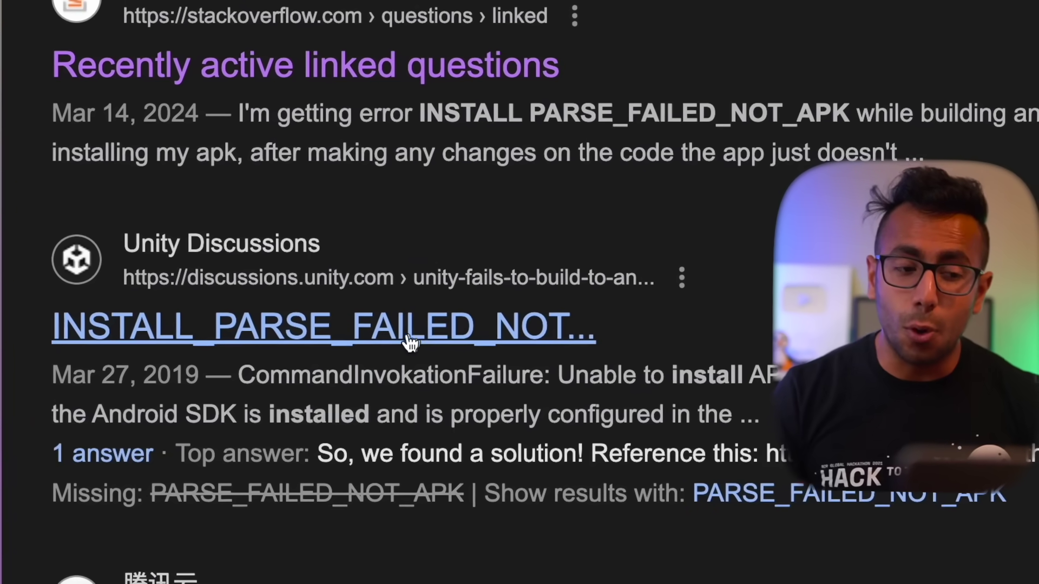
left_click(325, 329, "super")
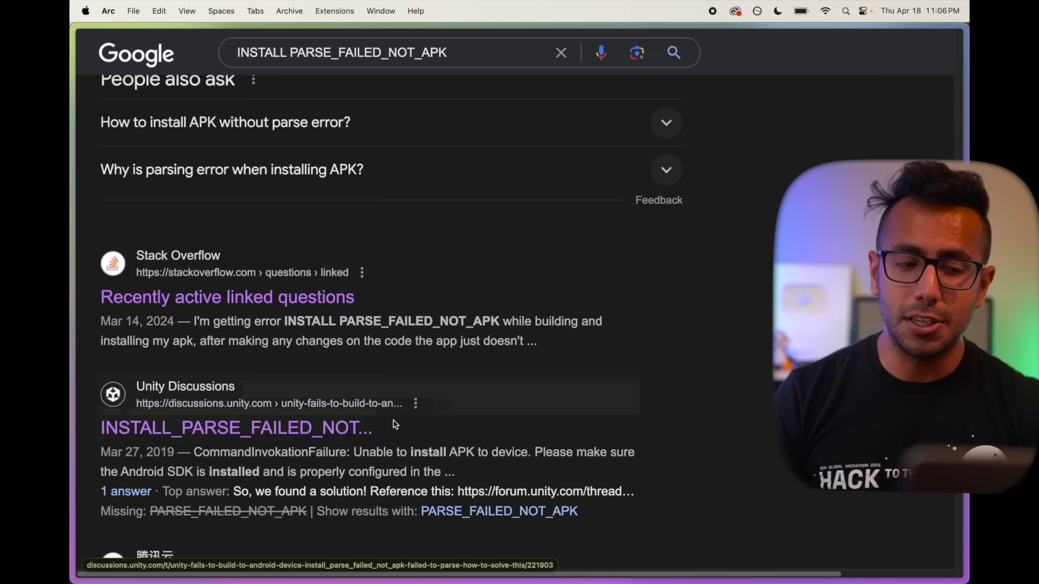
mouse_move(308, 439)
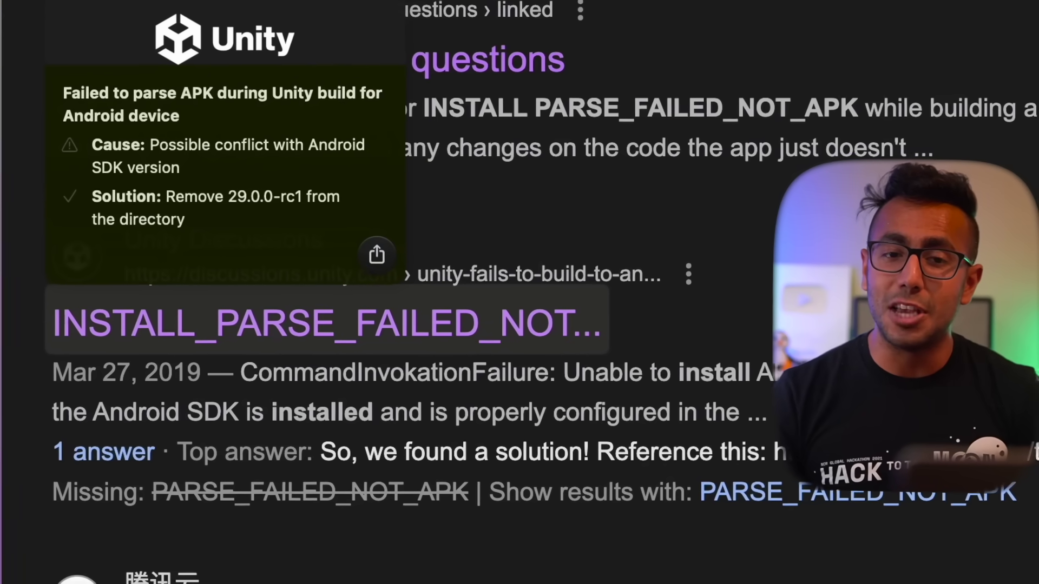
- Read through the Unity Discussions thread, then move to the Stack Overflow Linked Questions tab with the sidebar shown
left_click(275, 349)
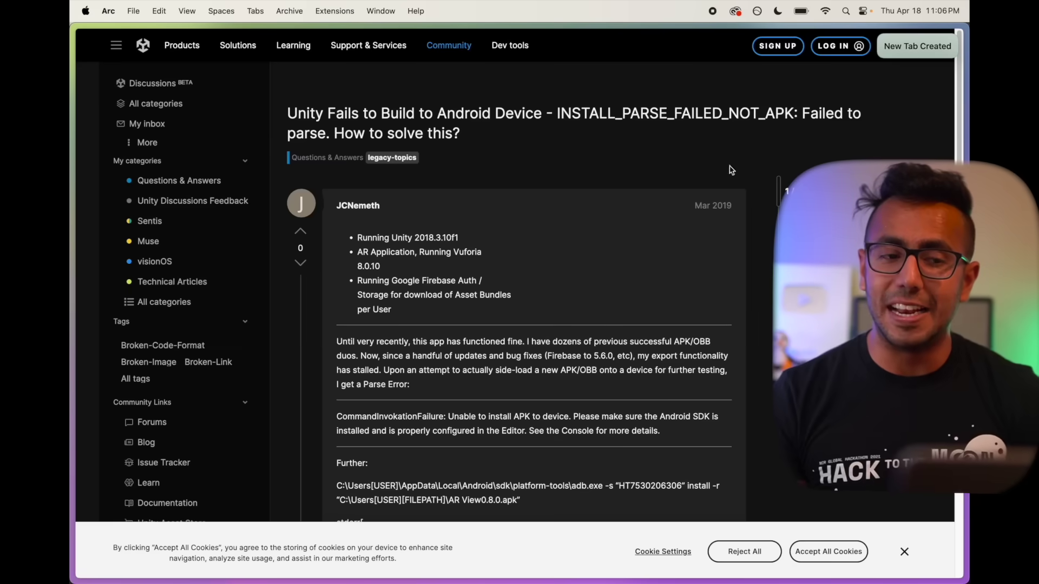
scroll(633, 267, "down", 20)
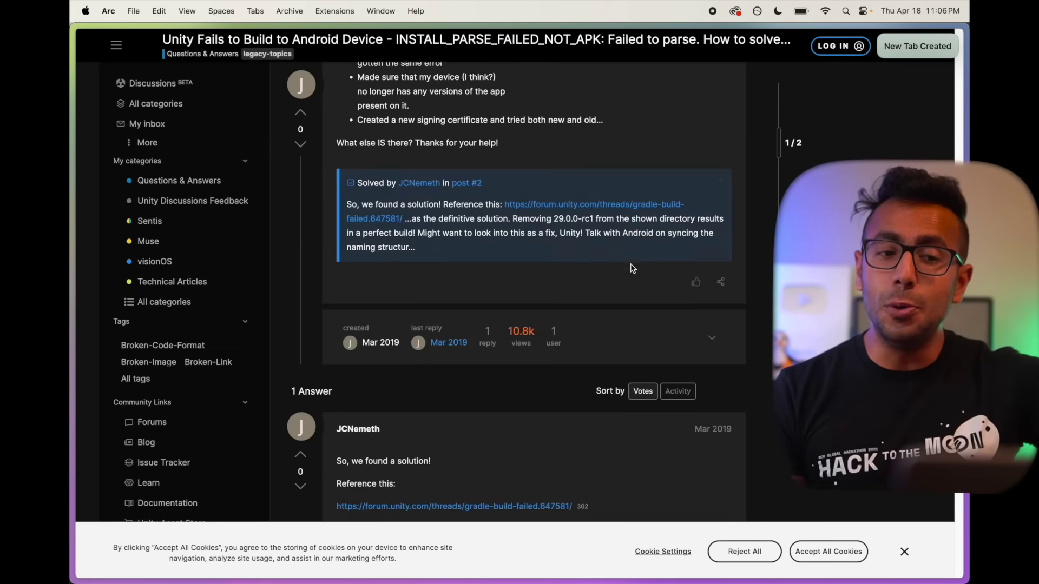
scroll(633, 268, "up", 15)
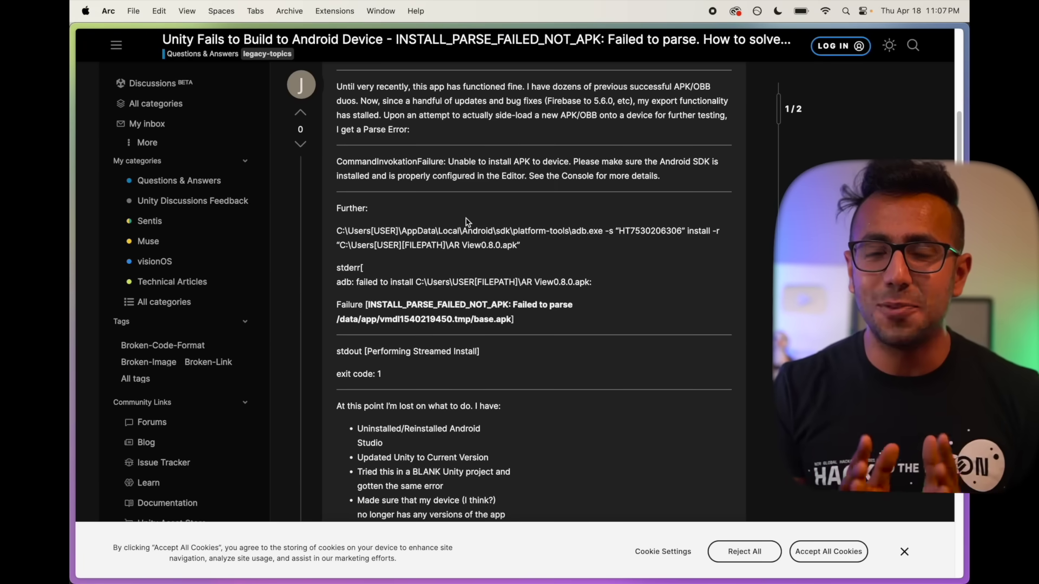
scroll(467, 222, "up", 5)
key("ctrl+Tab")
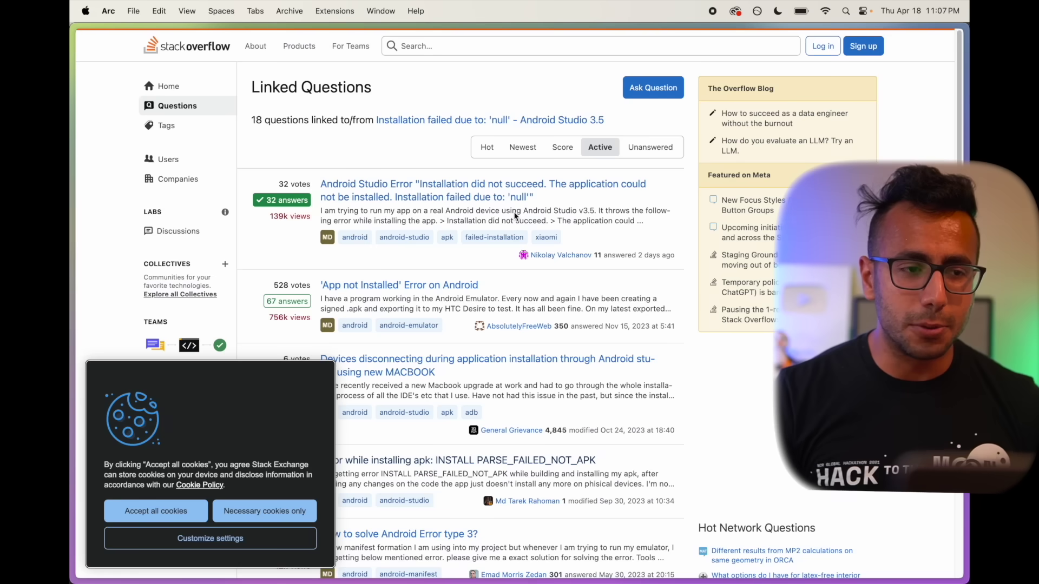
key("super+s")
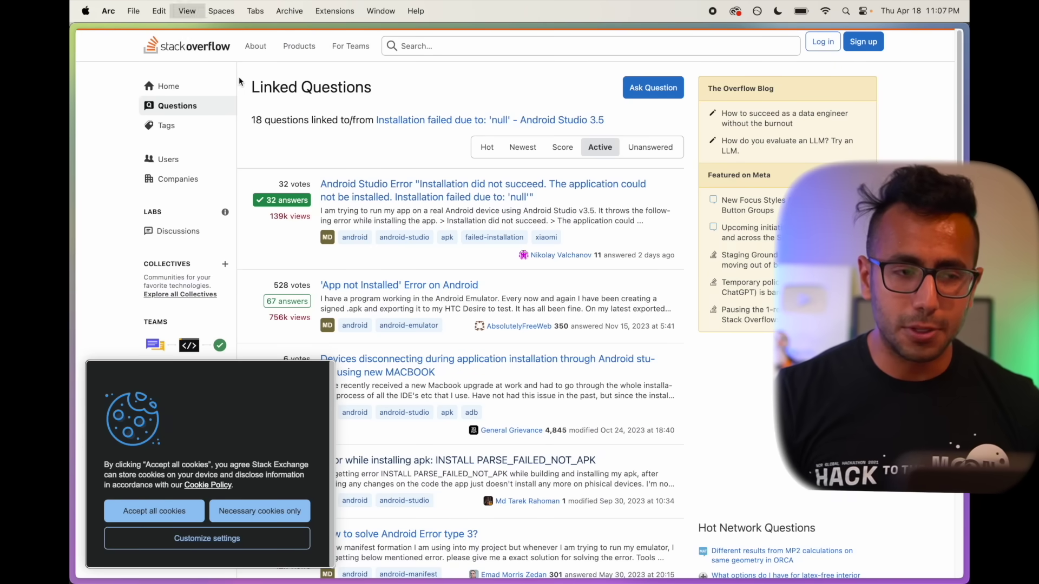
- Quit Arc with 'Quit, and don't ask again', then relaunch it from Spotlight by typing 'arc'
key("super+q")
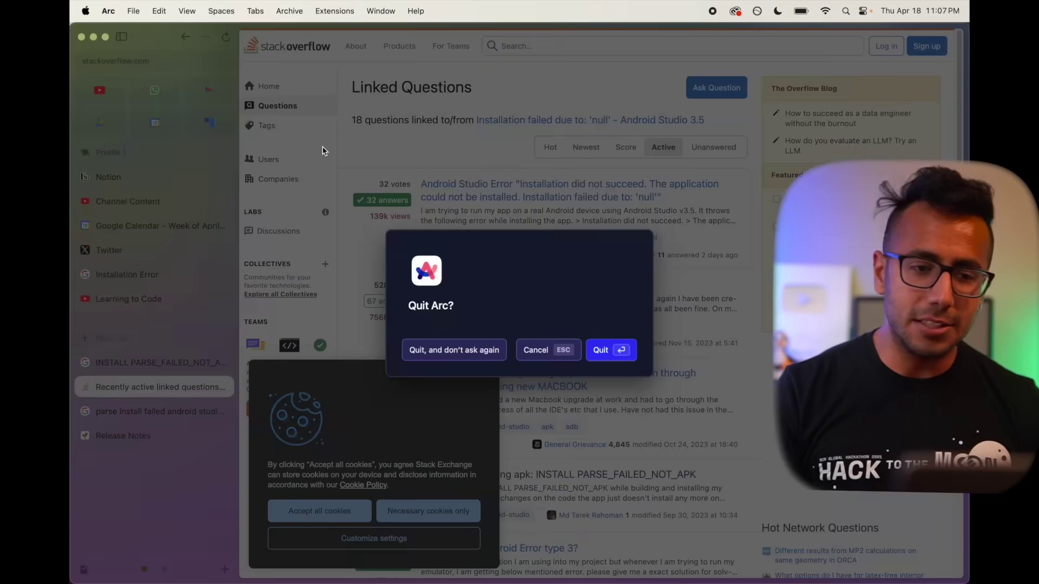
left_click(458, 354)
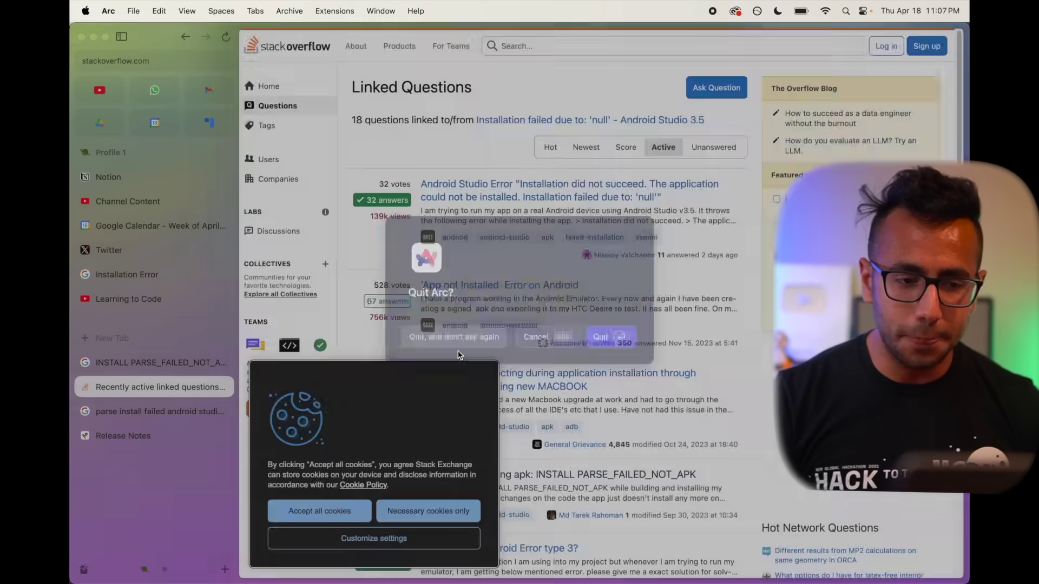
key("super+space")
type("arc")
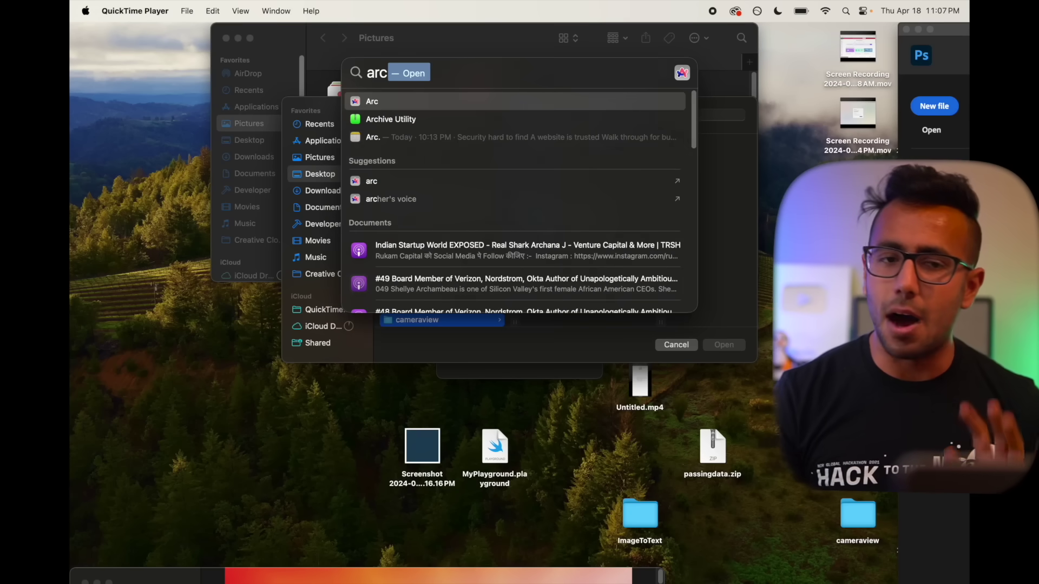
key("Escape")
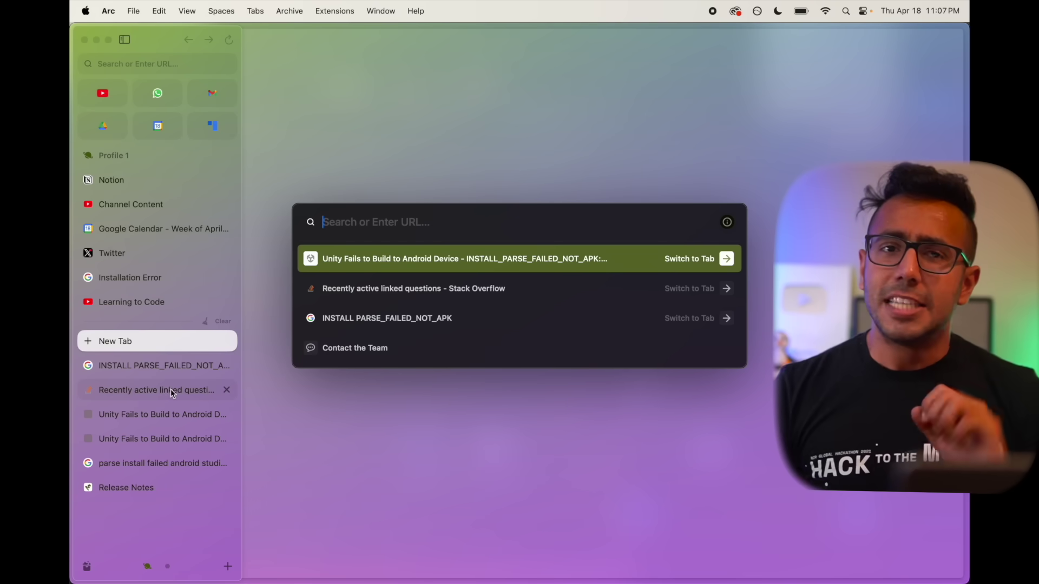
- Dismiss the command bar and load google.com in a new tab by typing 'go'
left_click(349, 107)
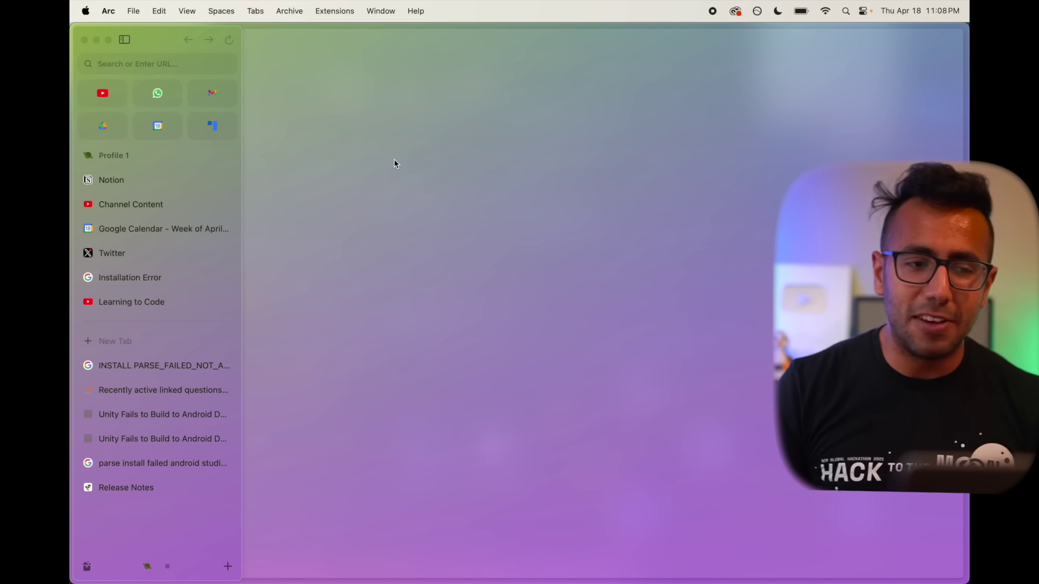
key("super+t")
type("go")
key("Return")
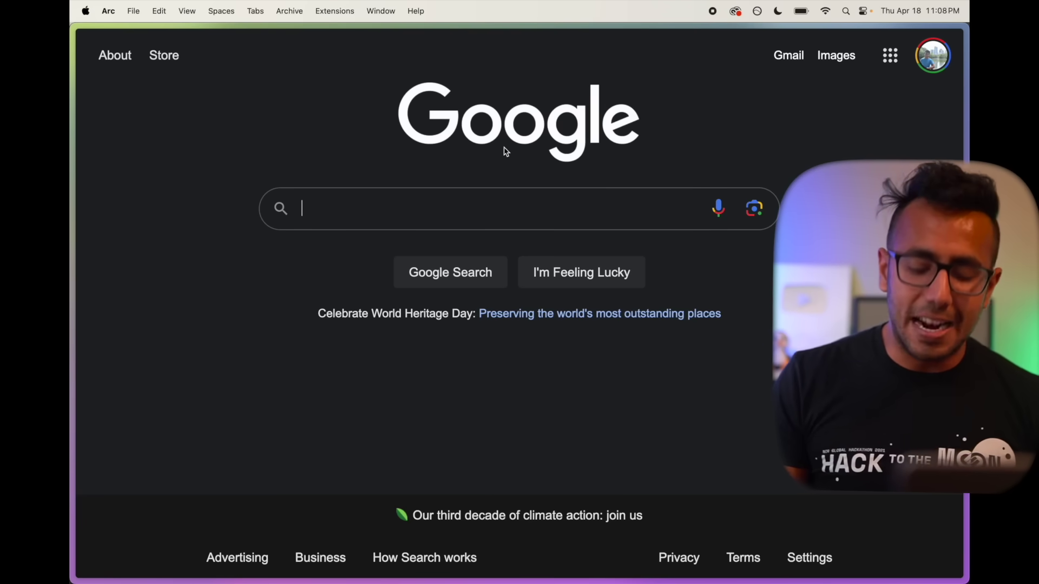
- Launch Google Chrome from Spotlight with the Person 1 profile and load google.com
key("super+space")
type("chro")
key("Return")
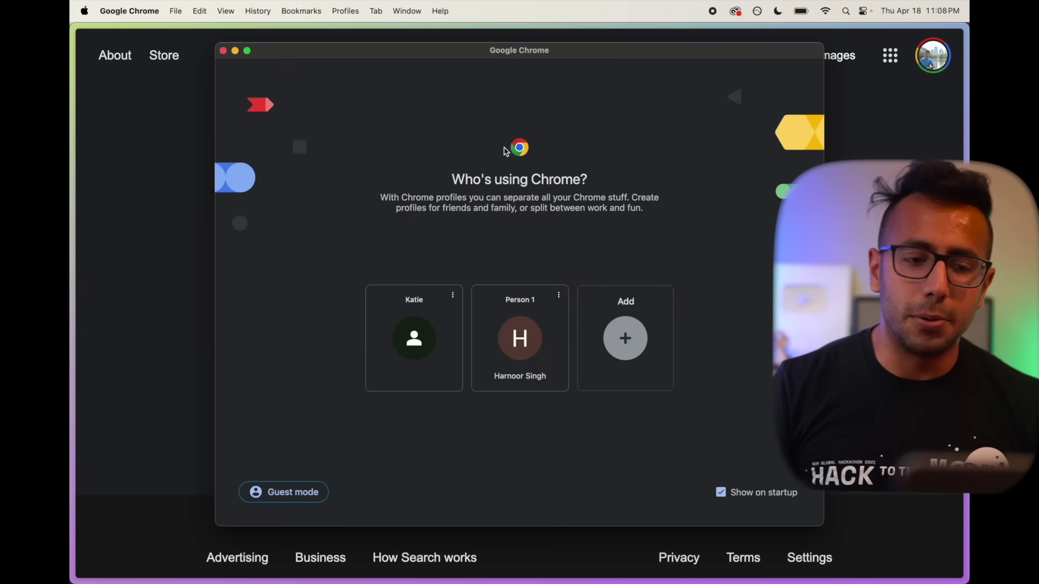
left_click(524, 359)
type("google.com")
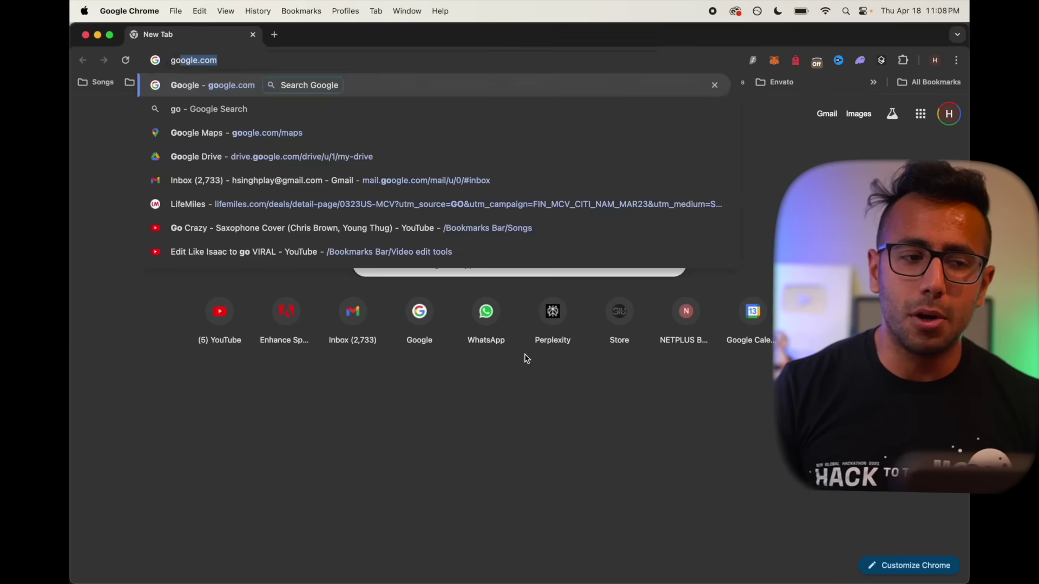
key("Return")
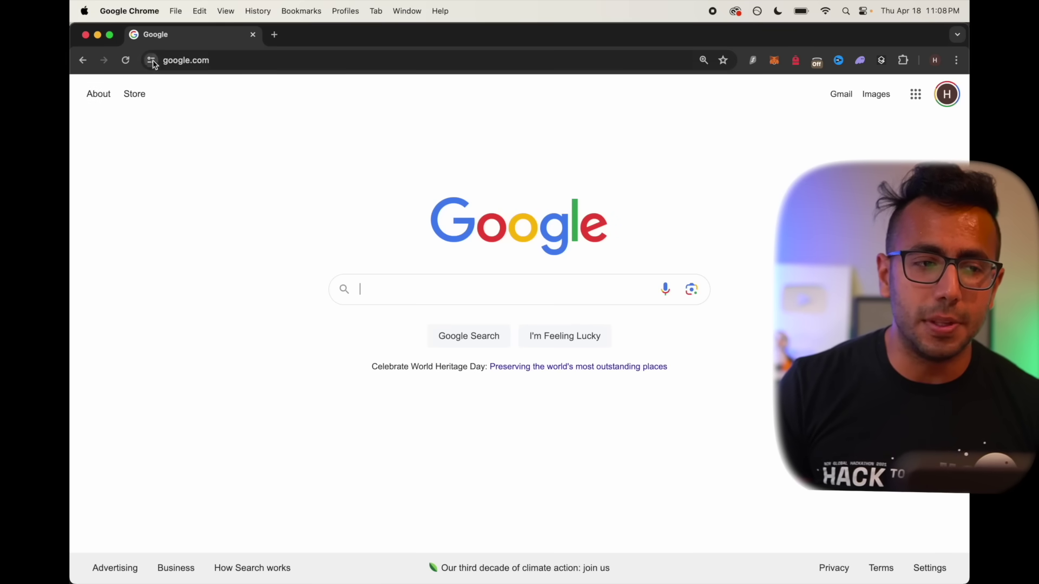
- Inspect google.com's site information panel twice in Chrome, then return to Arc
left_click(151, 60)
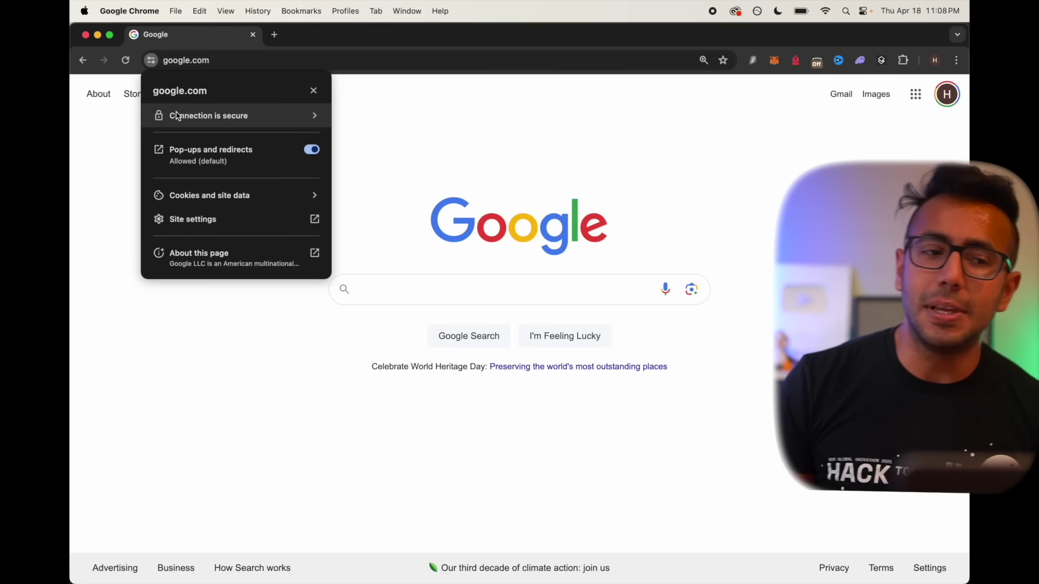
left_click(392, 121)
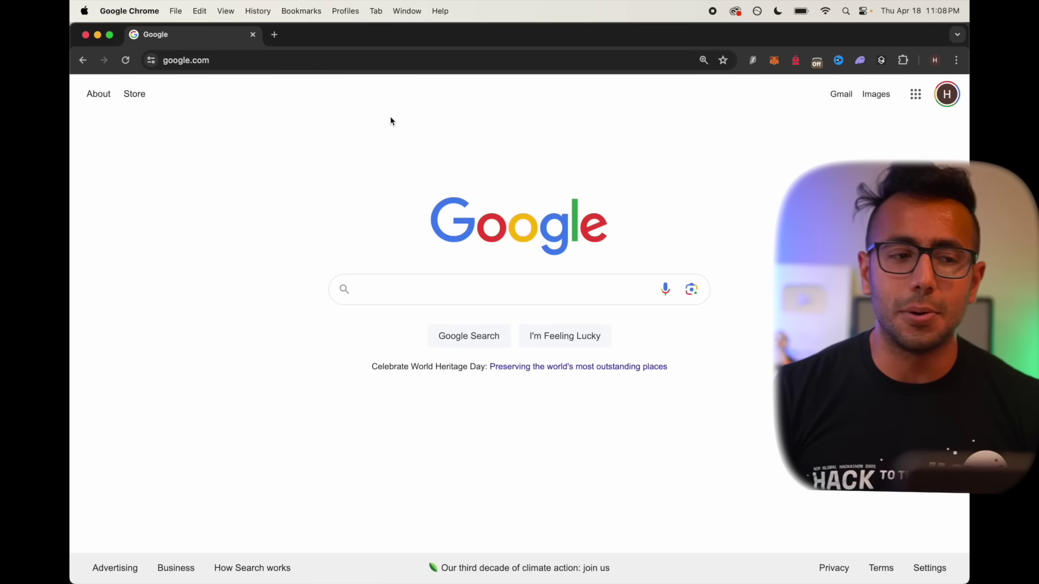
left_click(154, 69)
left_click(151, 60)
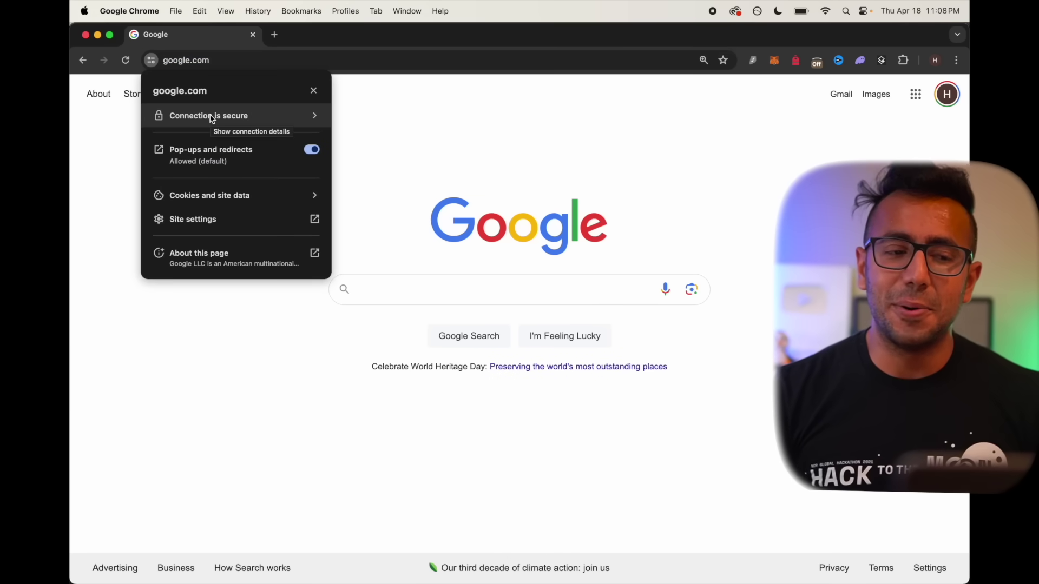
left_click(103, 165)
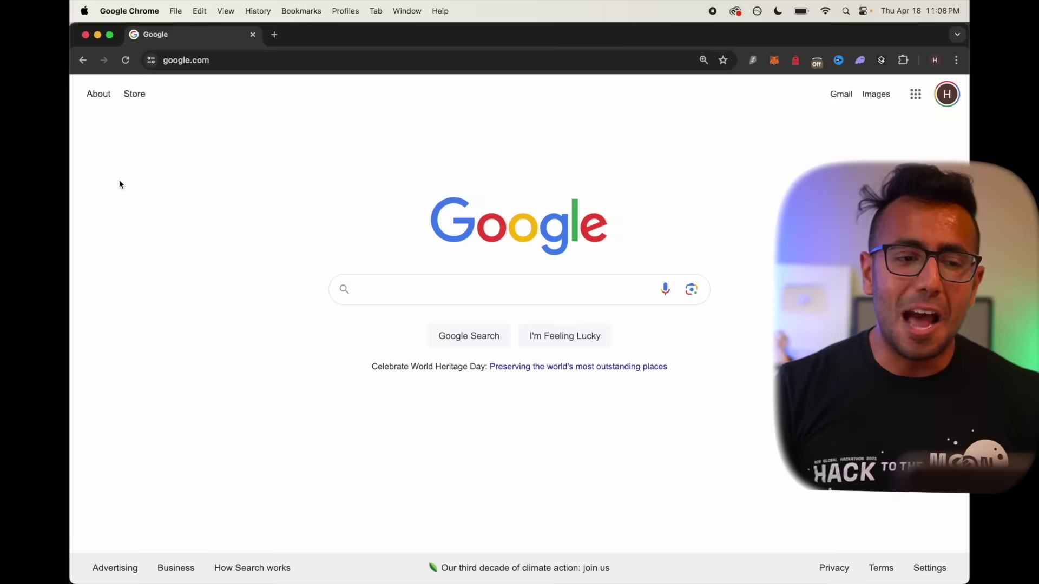
key("super+Tab")
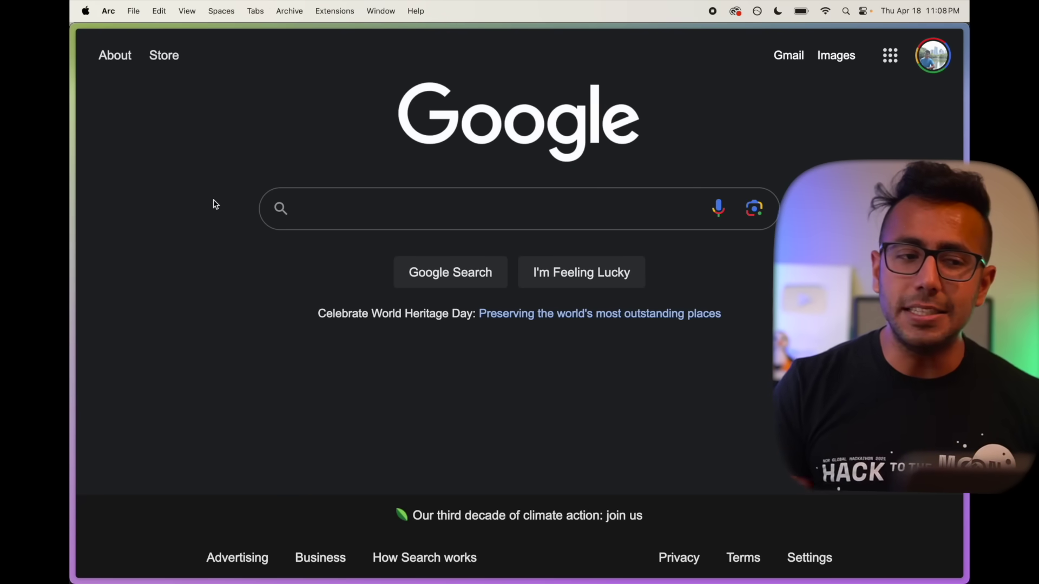
- Show Arc's sidebar, check google.com's site controls, close the extensions panel, and switch to Chrome
key("super+s")
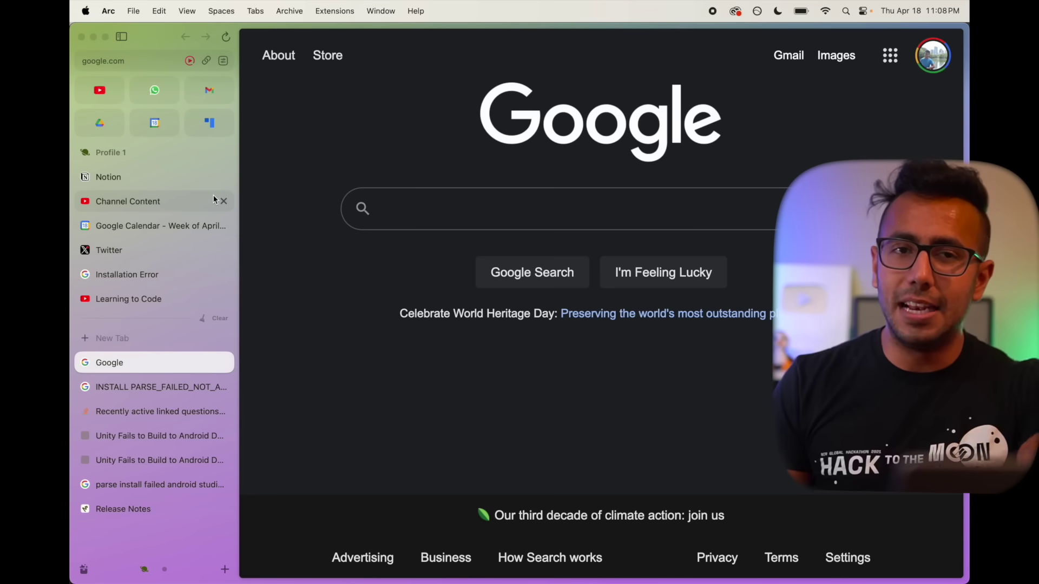
left_click(222, 61)
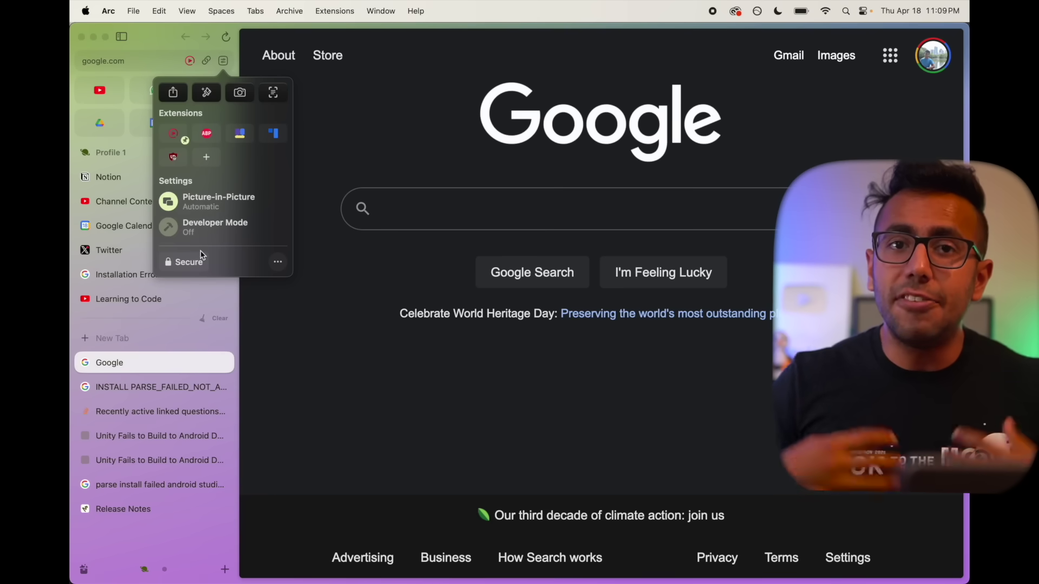
left_click(330, 316)
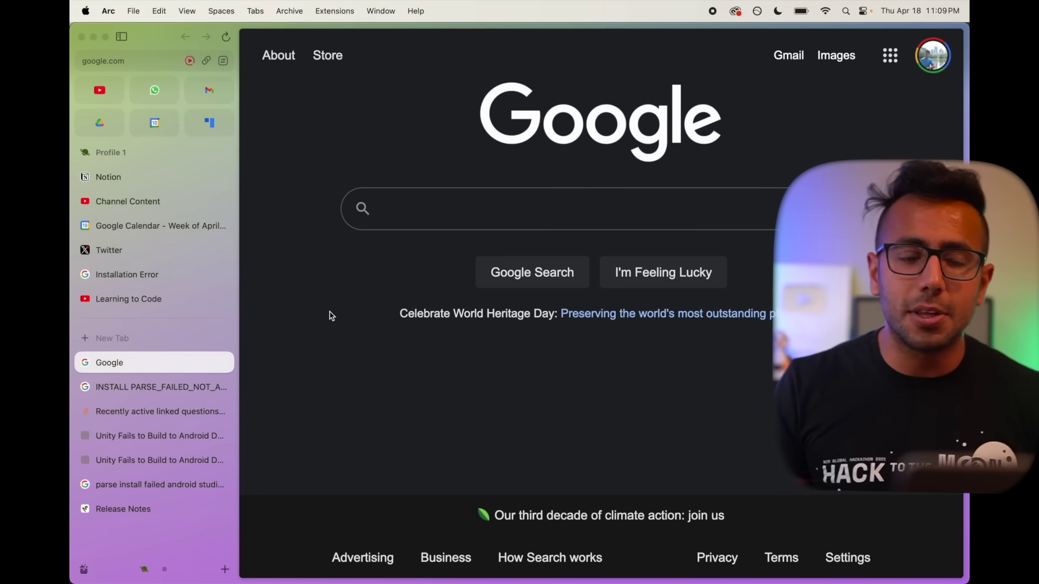
key("super+Tab")
- Open the autocompleted YouTube channel page from 'yo' in a new Chrome tab, revisit the Google tab, then return to Arc
key("super+t")
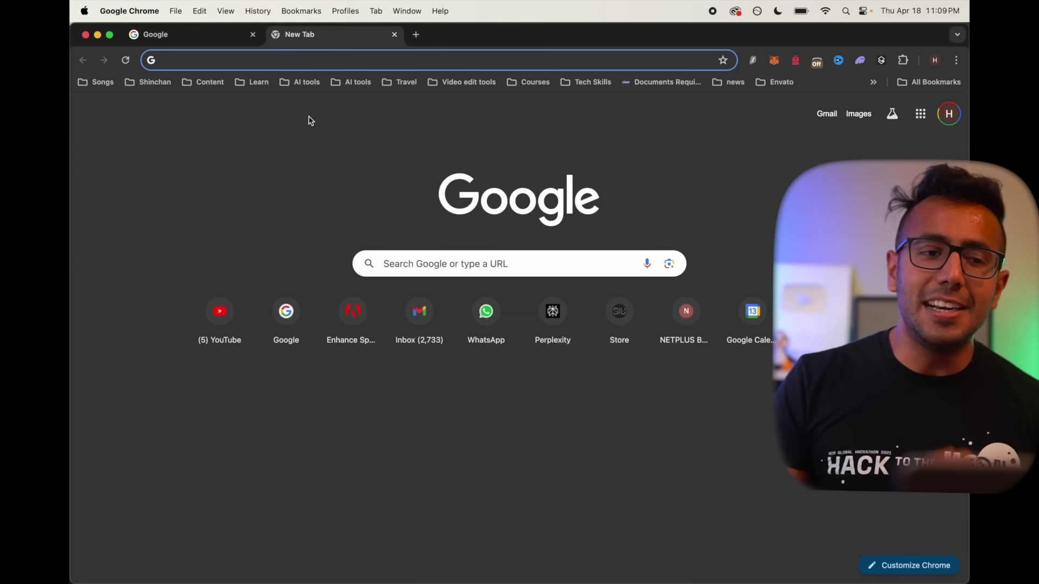
type("youtube.com/sanjeevsriram")
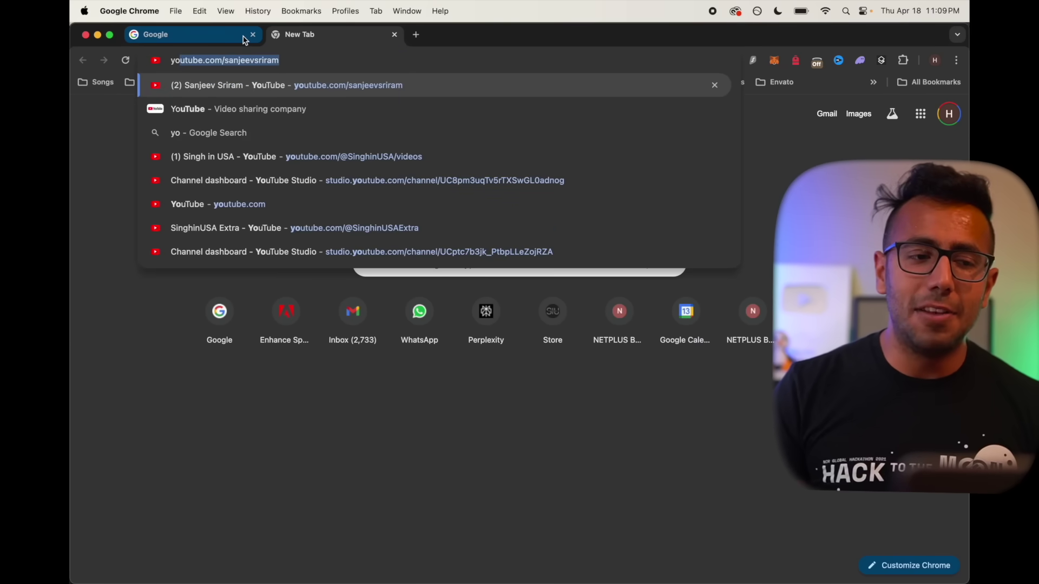
key("Return")
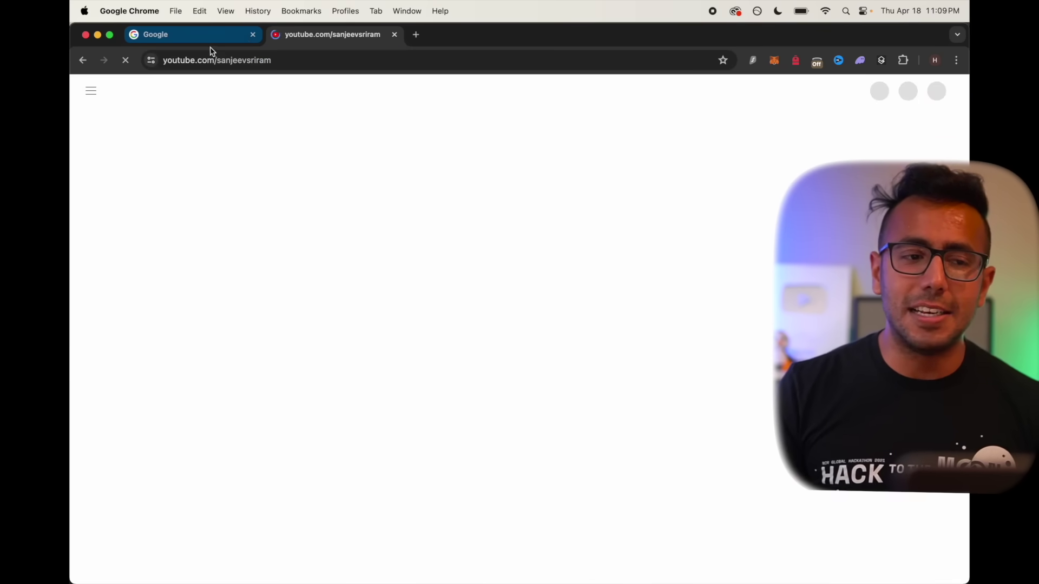
left_click(211, 37)
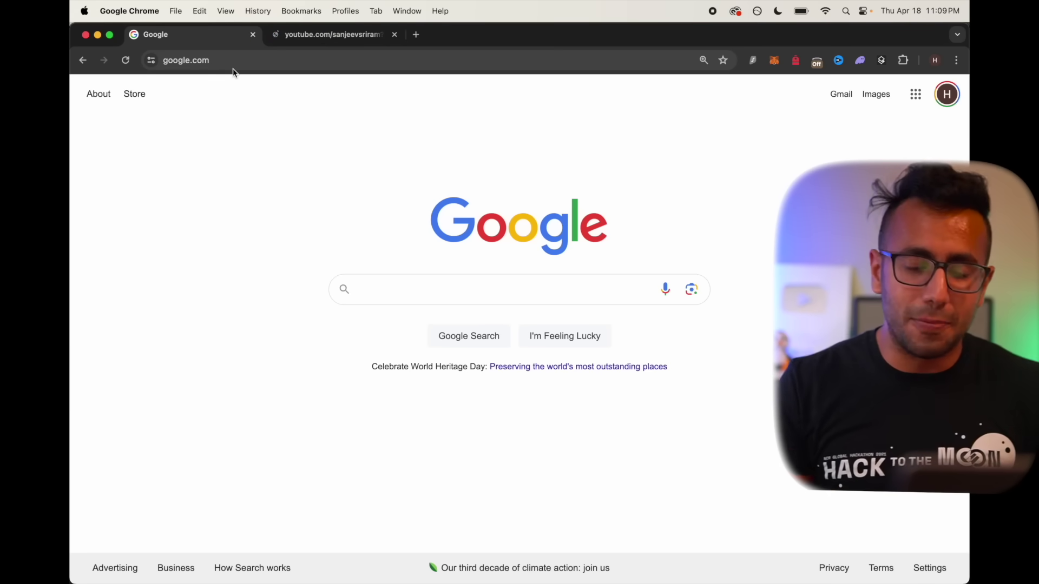
key("super+Tab")
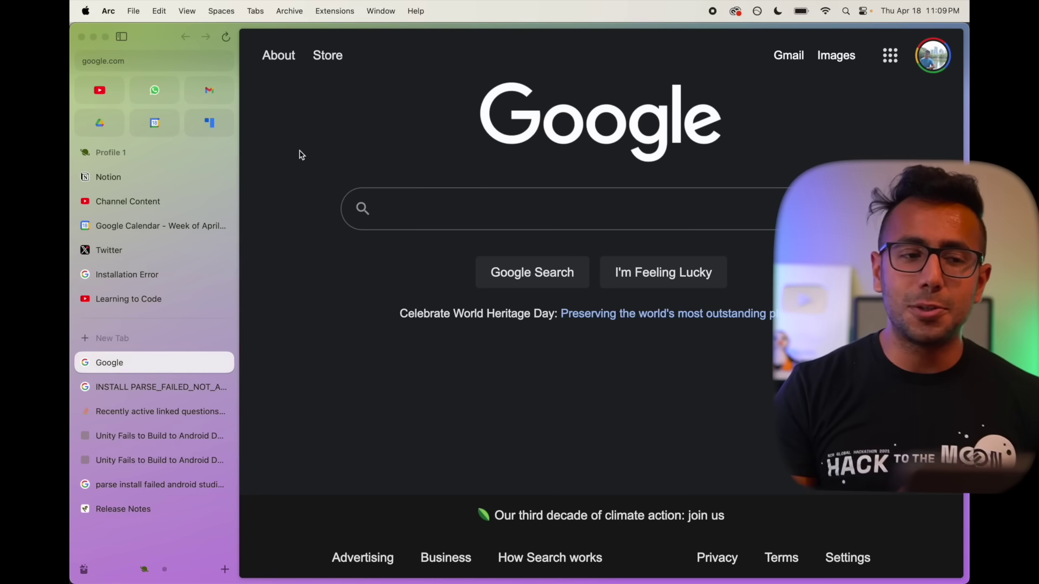
- Open the space's Edit Theme editor and strip the colour blend down to lime only
key("super+s")
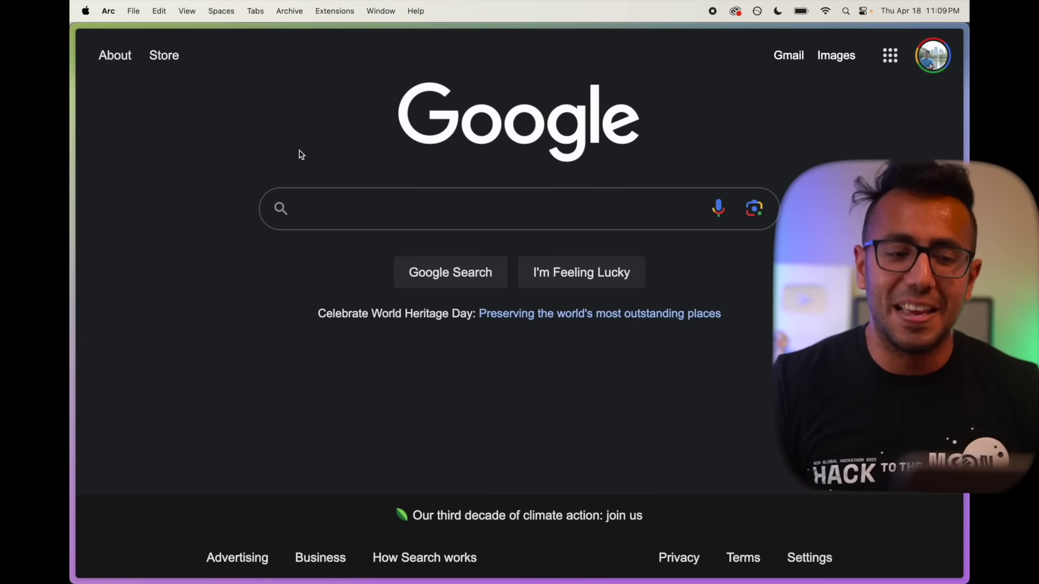
key("super+s")
left_click(222, 6)
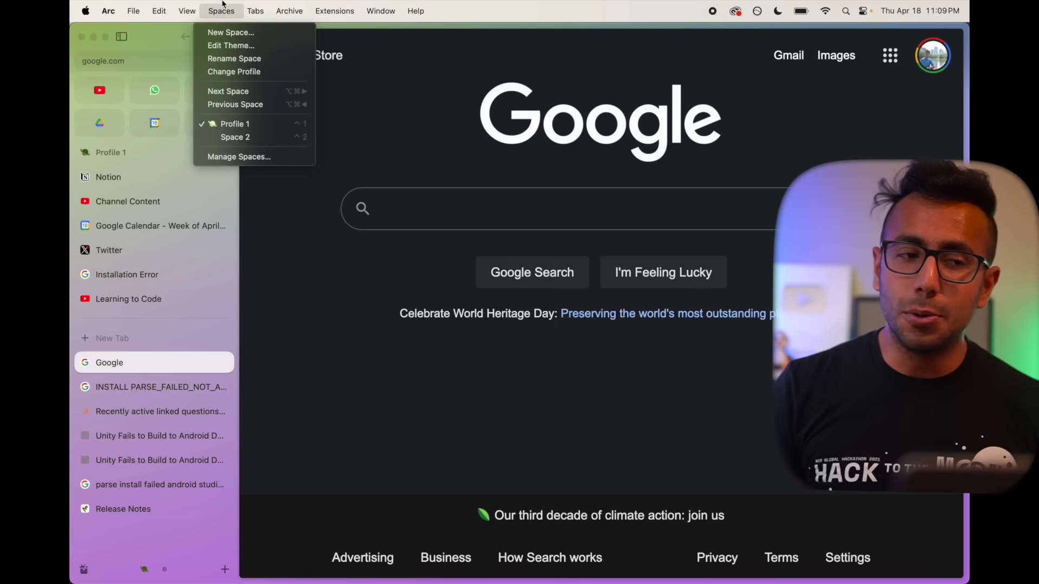
left_click(231, 46)
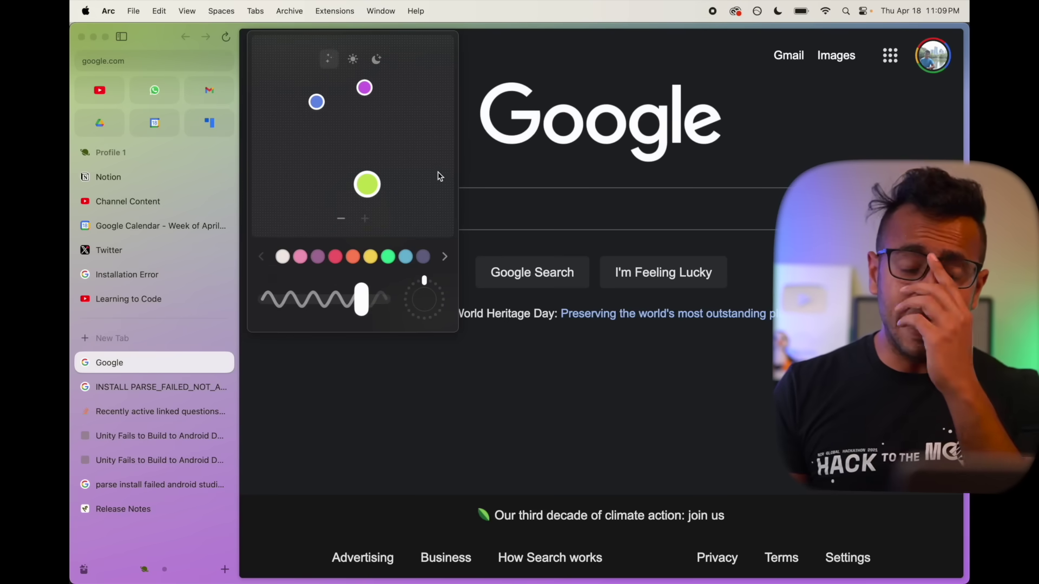
left_click_drag(412, 57, 364, 163)
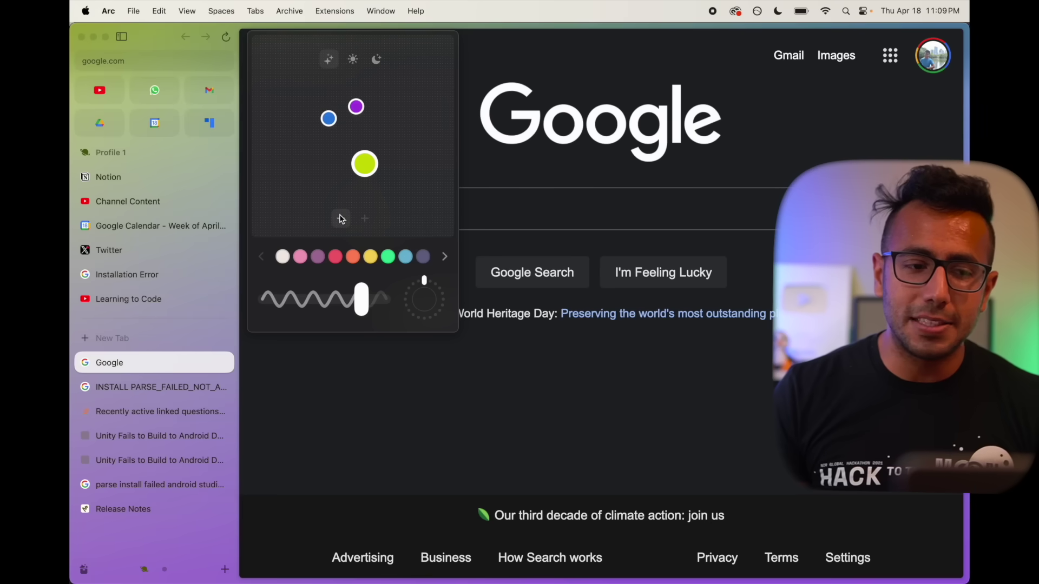
left_click(341, 218)
left_click(340, 218)
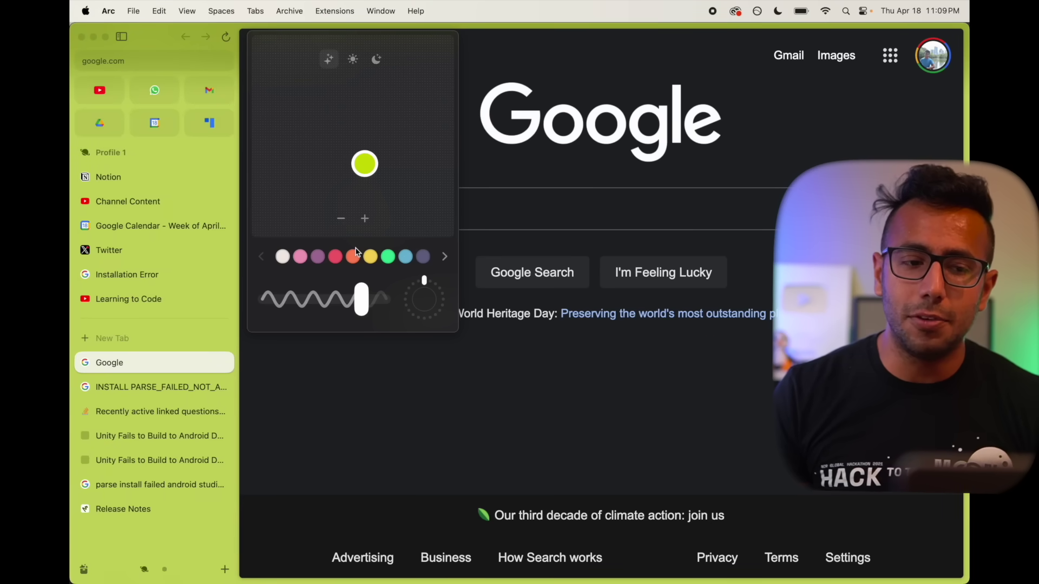
- Try slate purple, red and yellow swatches, then add a second and third theme colour
left_click(422, 258)
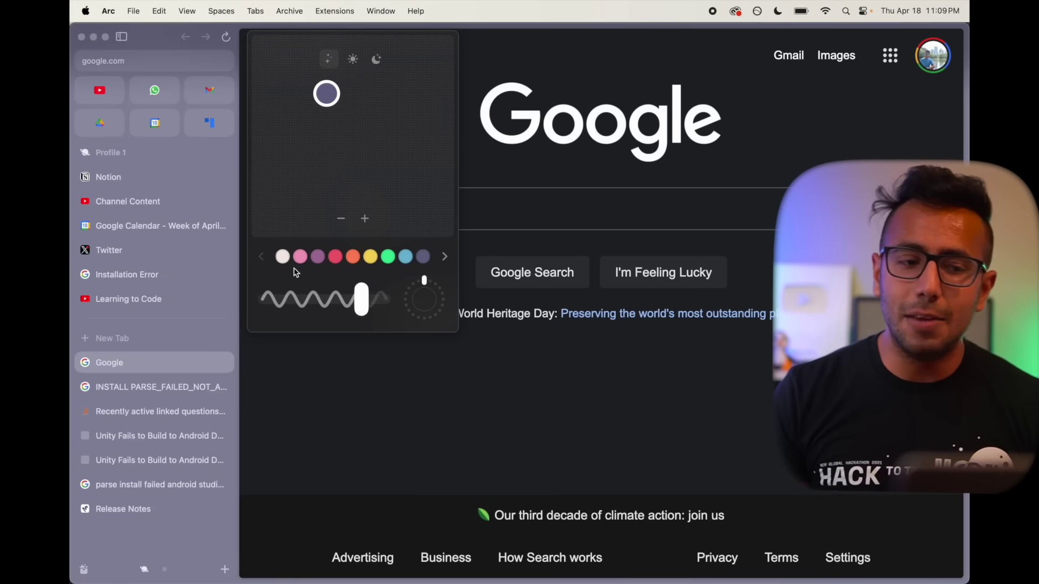
left_click(336, 258)
left_click(371, 258)
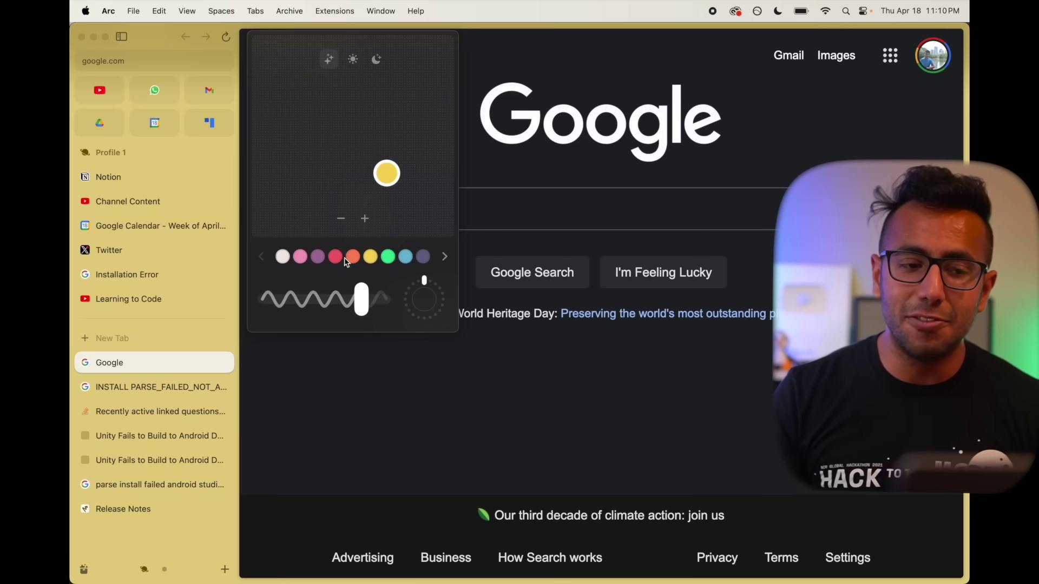
left_click(365, 218)
left_click(366, 218)
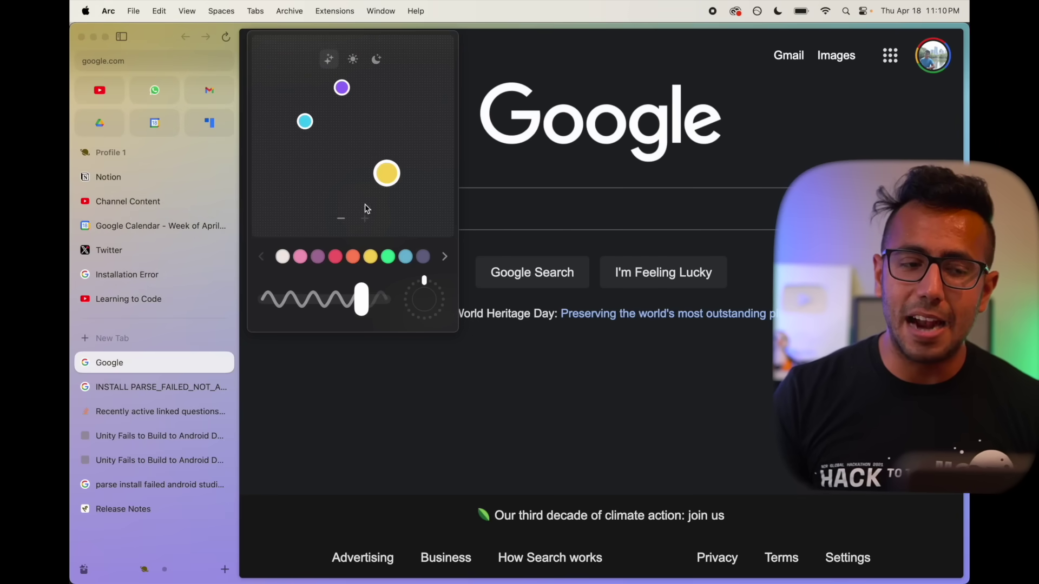
- Drag the colour dots into a green-to-magenta gradient and close the editor keeping it
mouse_move(387, 173)
left_mouse_down()
mouse_move(325, 164)
mouse_move(331, 171)
mouse_move(408, 134)
mouse_move(390, 161)
left_mouse_up()
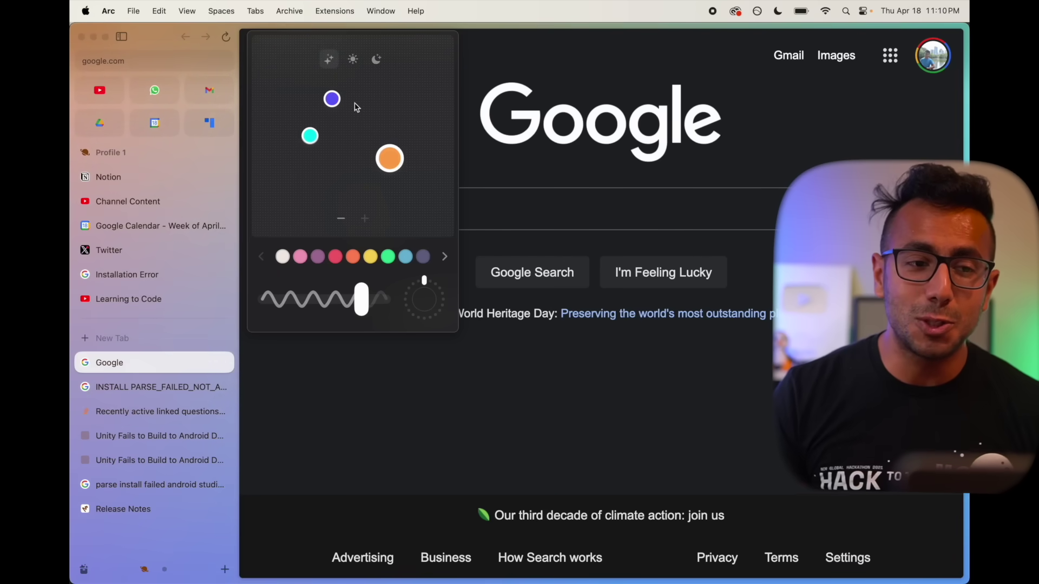
left_click_drag(332, 97, 341, 103)
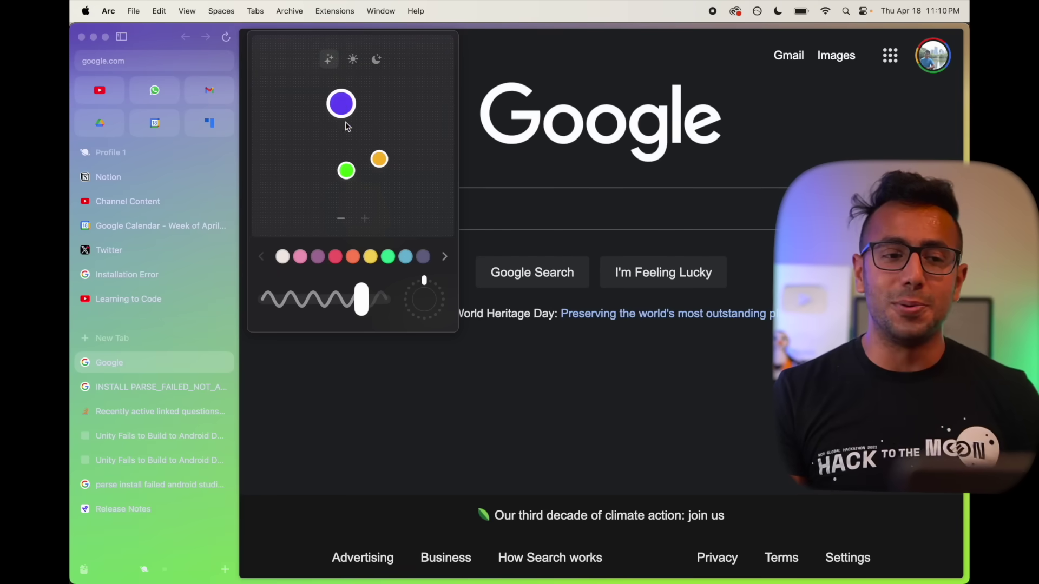
left_click_drag(347, 171, 327, 154)
left_click(364, 111)
left_click_drag(362, 111, 350, 180)
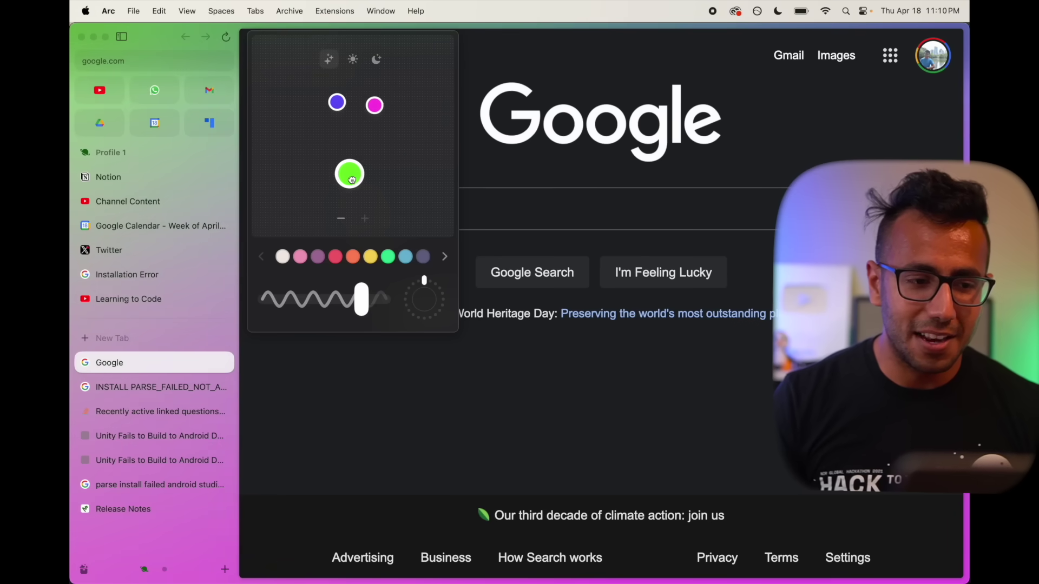
left_click(546, 311)
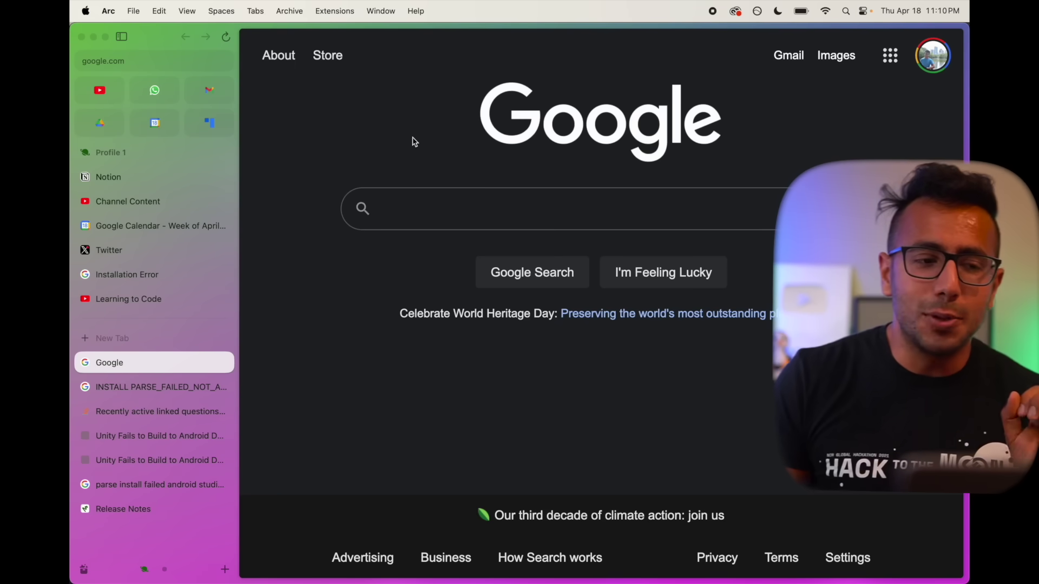
- Open WhatsApp in a new tab by typing 'whatsapp' and drag it into the pinned favourites
left_click(156, 91)
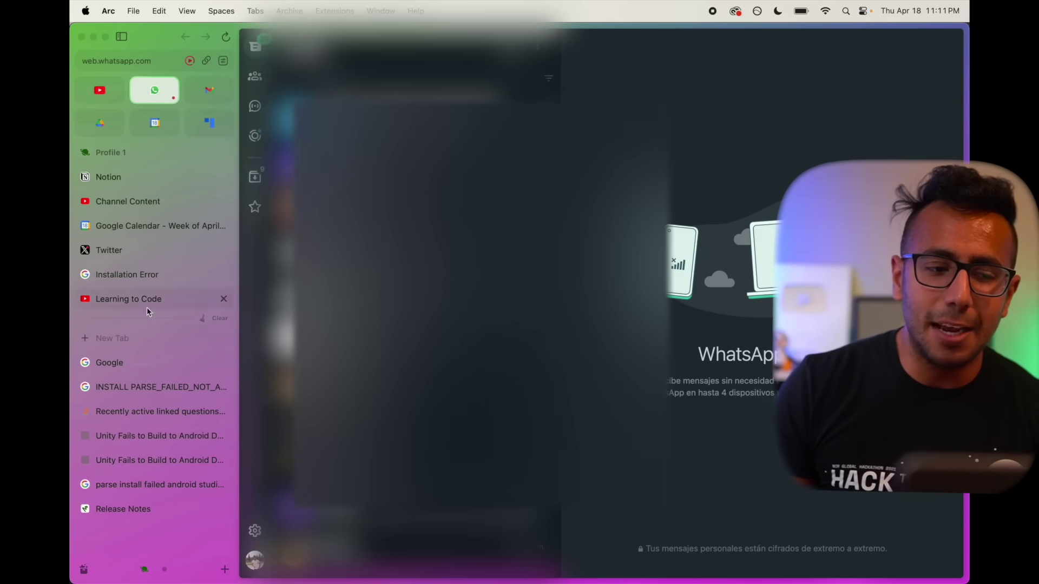
left_click(135, 339)
type("whatsapp")
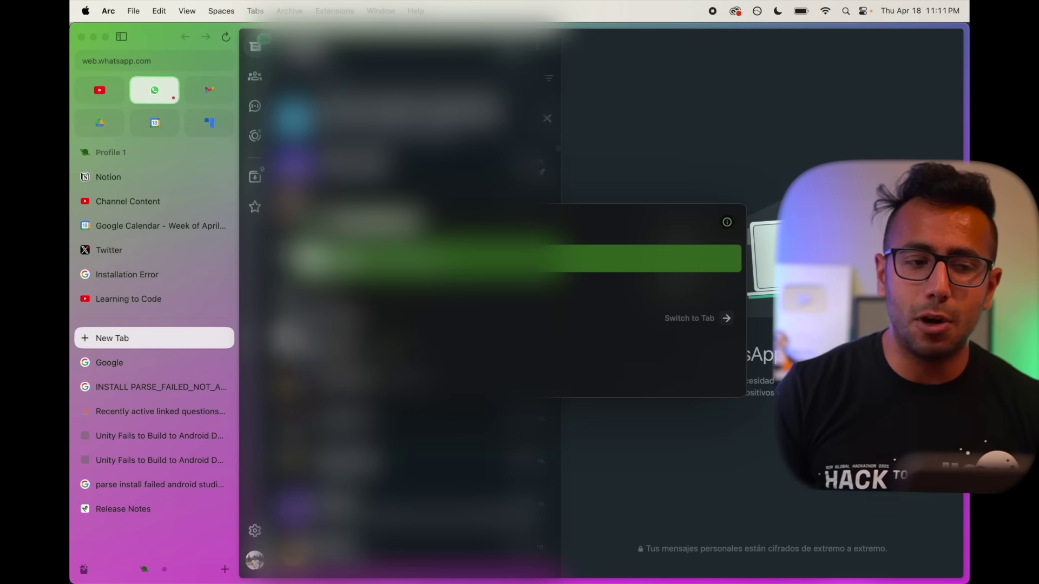
key("Return")
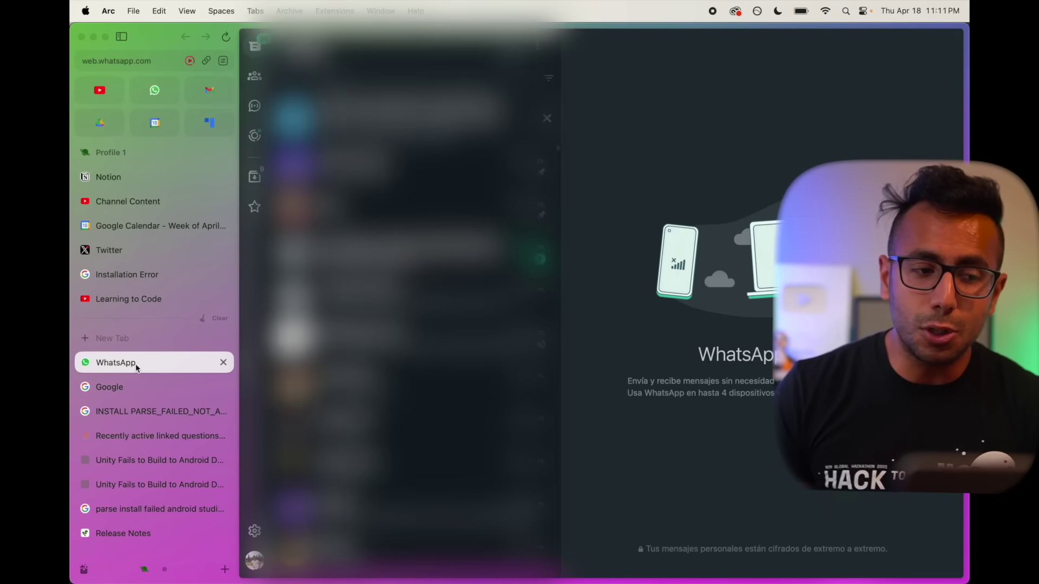
left_click_drag(136, 364, 138, 306)
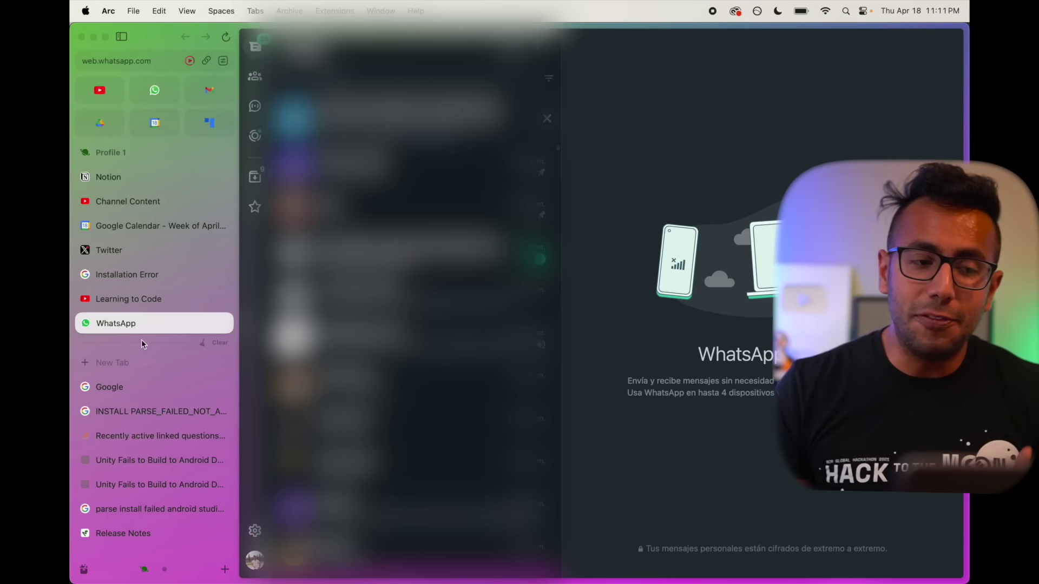
left_click_drag(144, 330, 177, 134)
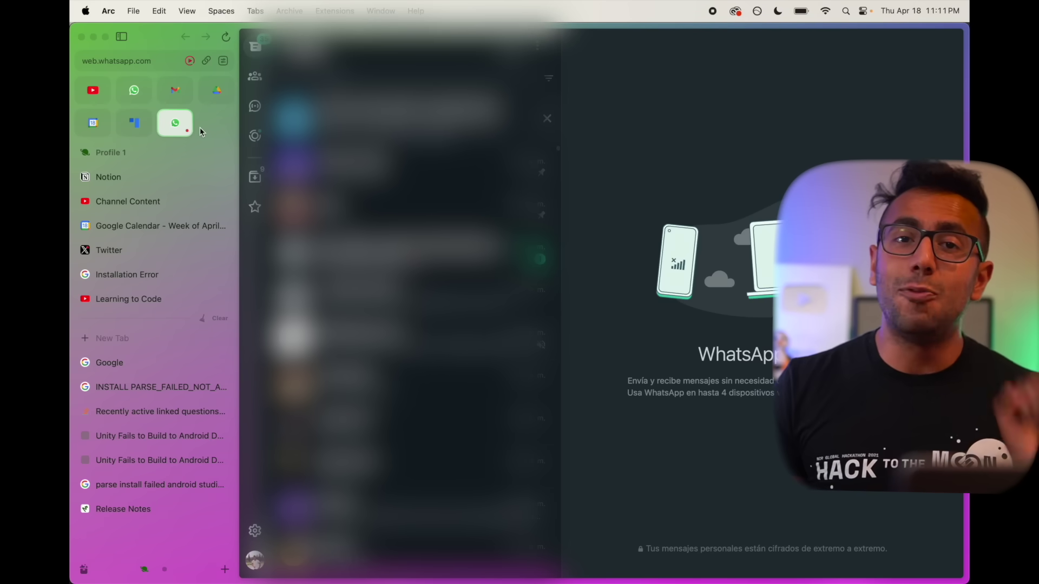
- Load WhatsApp in Space 2, then swipe back to the Profile 1 space
left_click(165, 571)
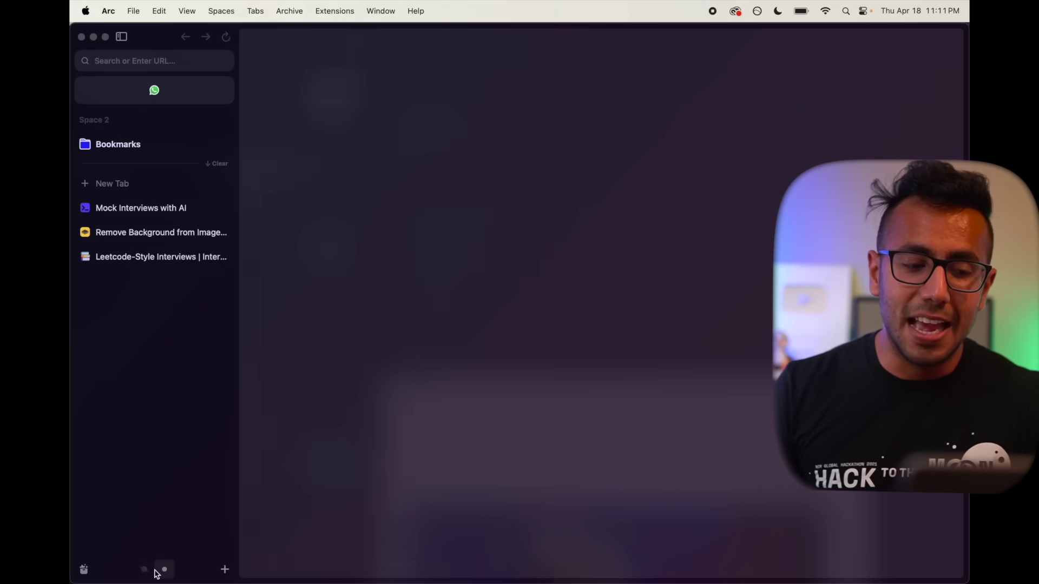
left_click(171, 92)
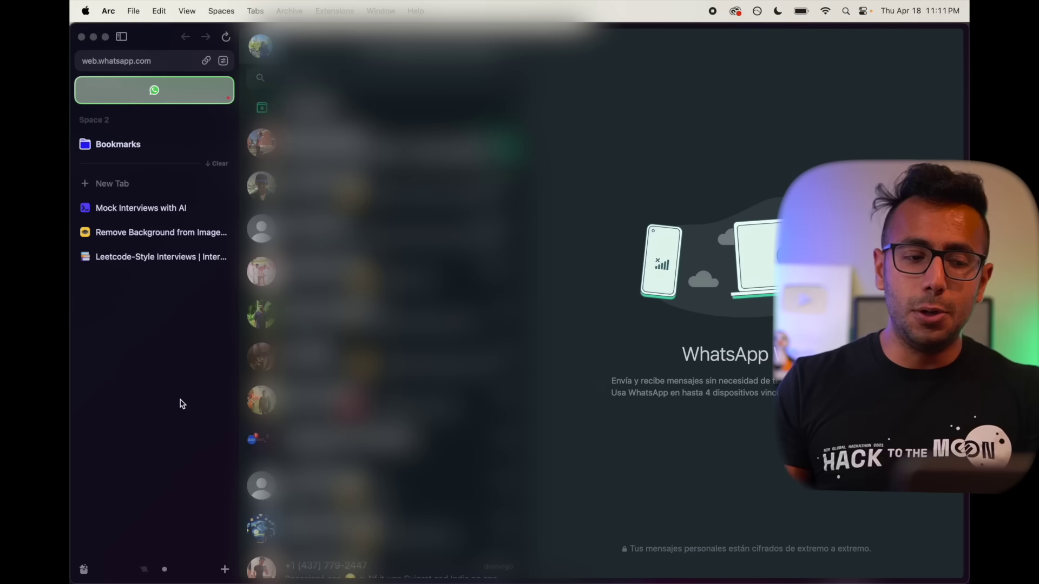
scroll(180, 404, "left", 5)
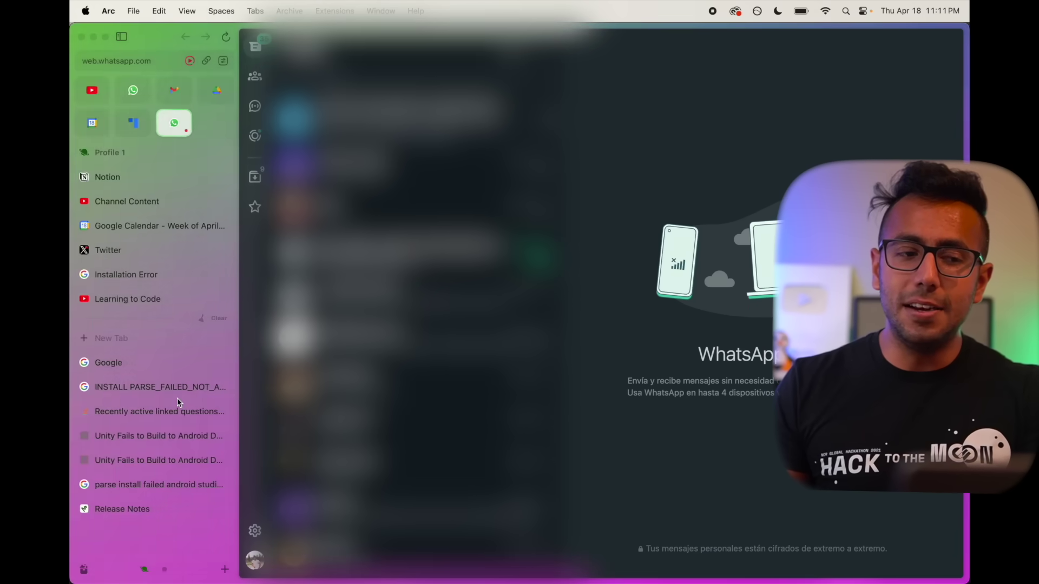
- Switch between the two WhatsApp pinned tabs in Profile 1, ending on the second
left_click(133, 92)
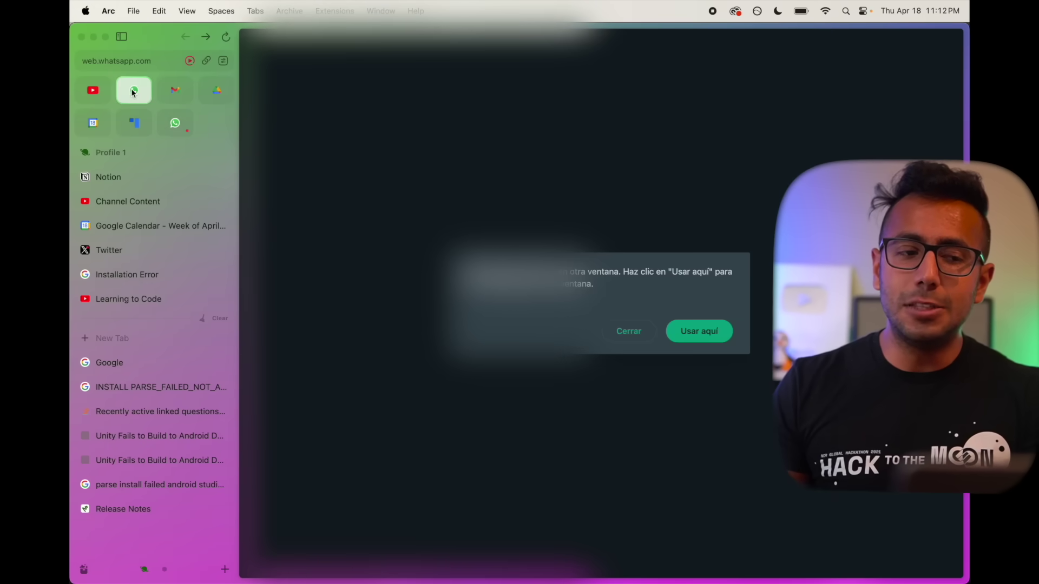
left_click(172, 123)
left_click(135, 92)
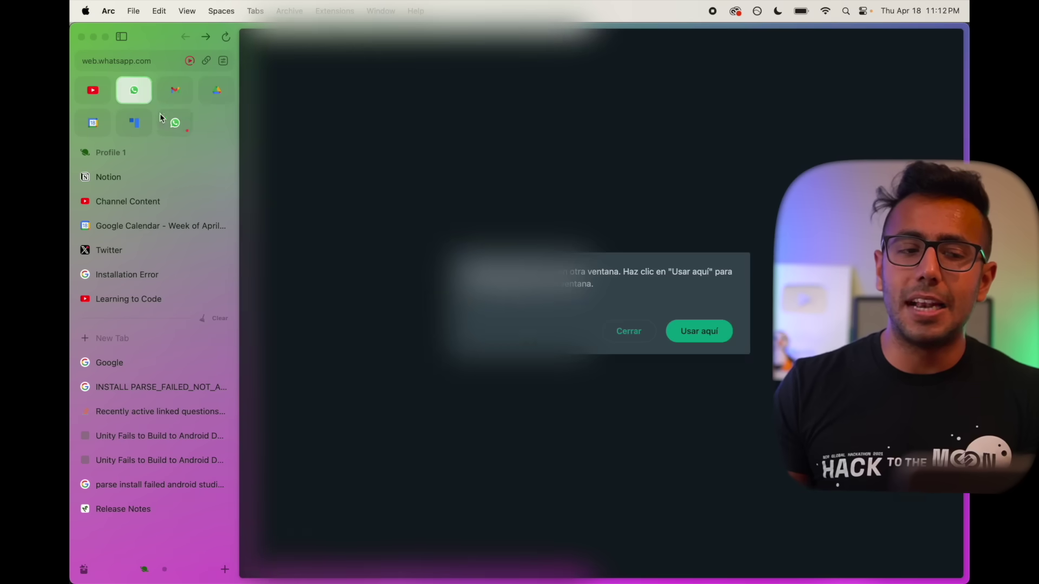
left_click(167, 124)
- Flip between Profile 1 and Space 2 with Ctrl+1 and Ctrl+2, ending in Space 2
key("ctrl+2")
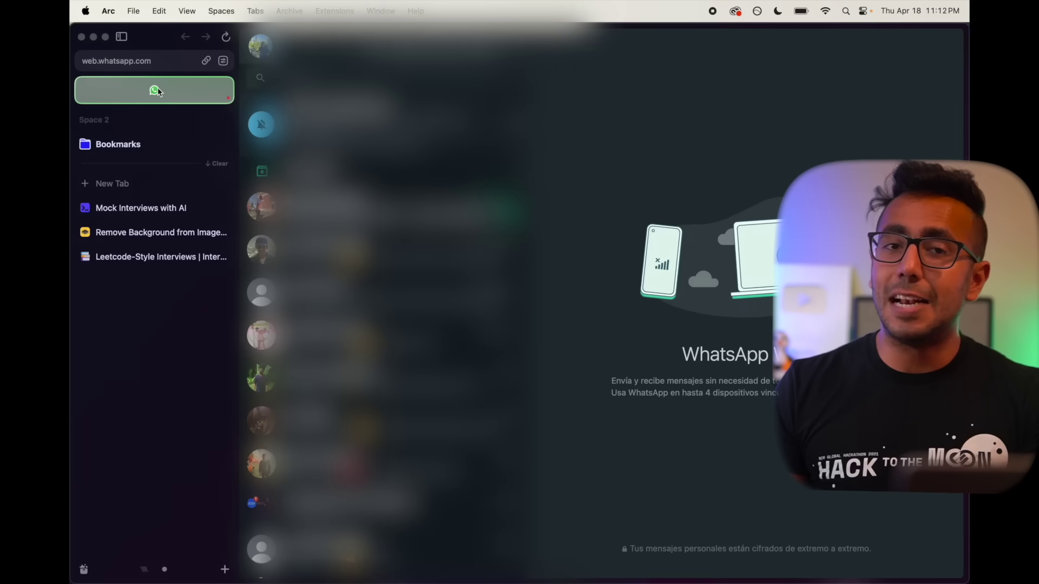
key("ctrl+1")
key("ctrl+2")
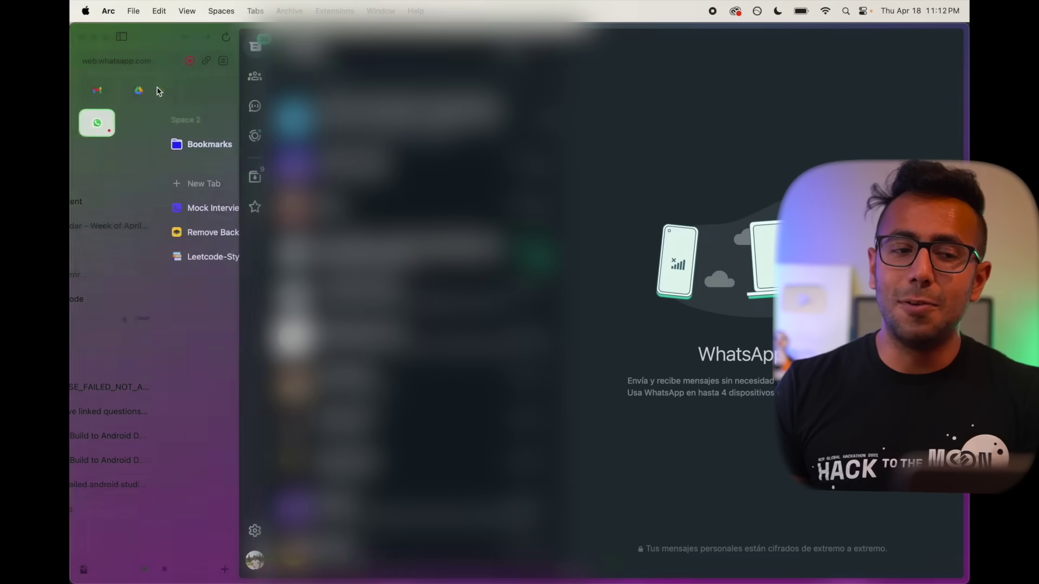
key("ctrl+1")
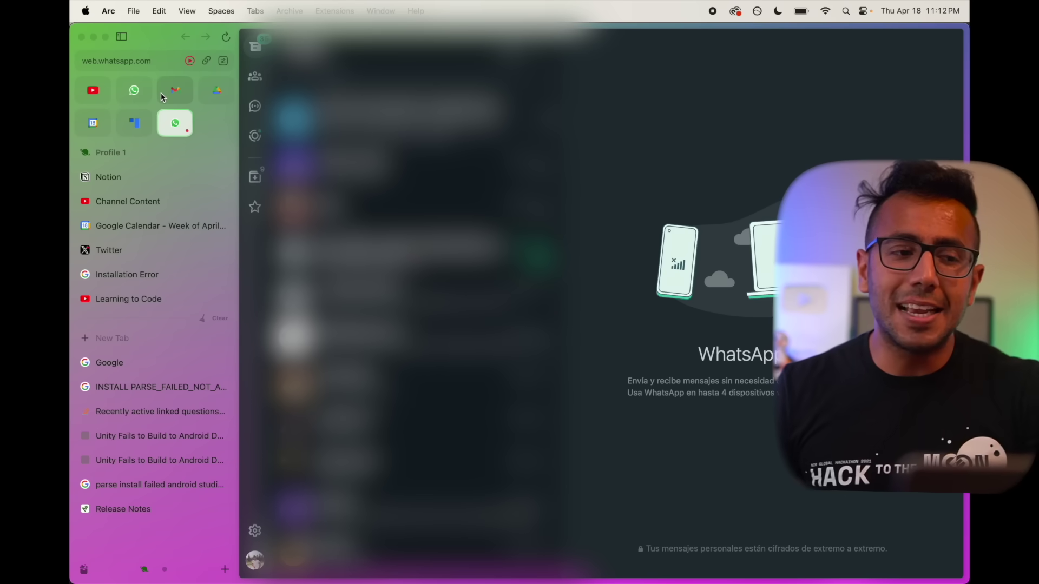
key("ctrl+2")
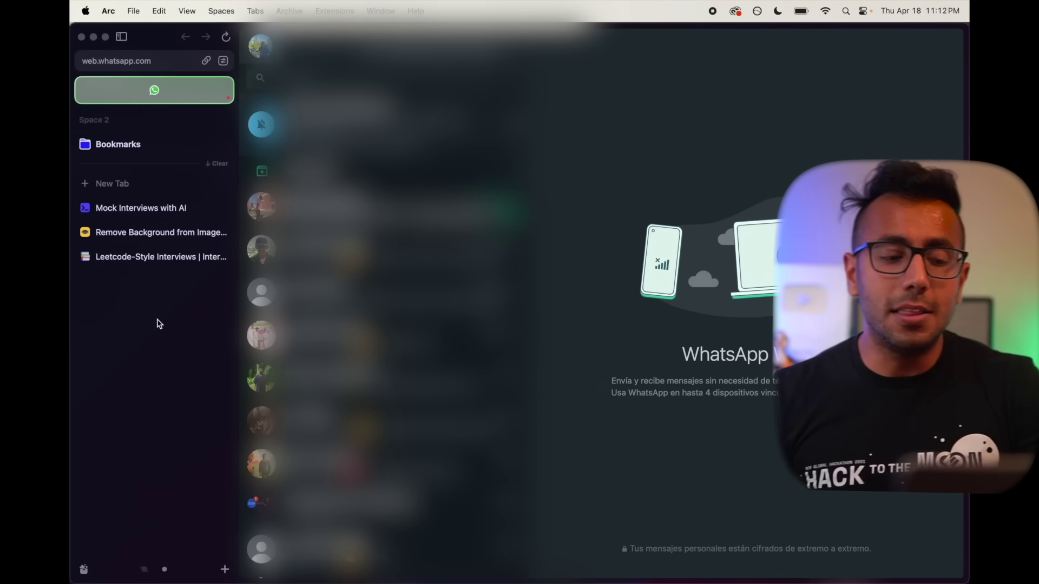
- Swipe right to the Create a Space panel, then swipe back to Profile 1
scroll(181, 560, "right", 3)
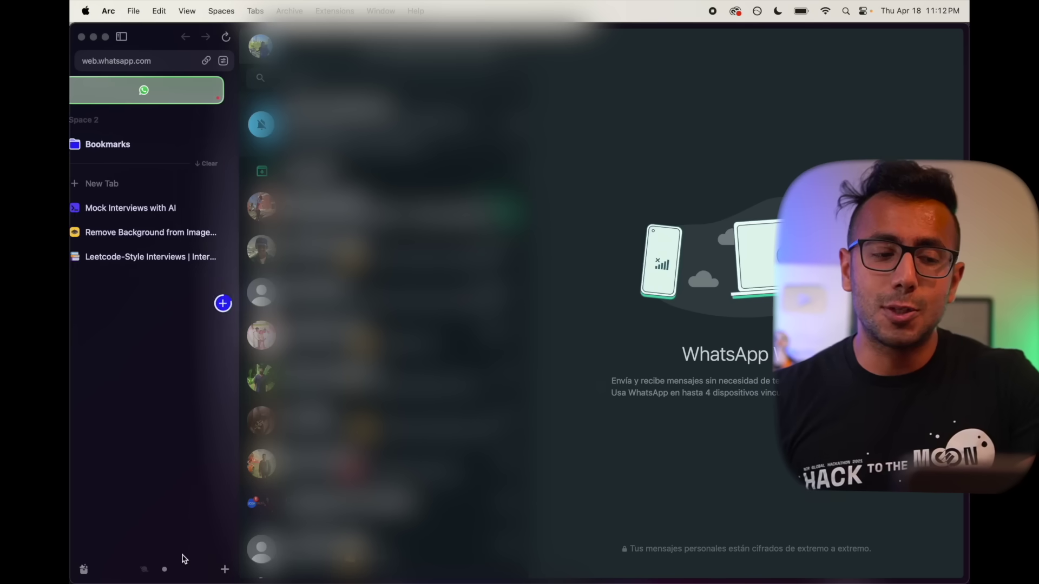
scroll(182, 560, "right", 5)
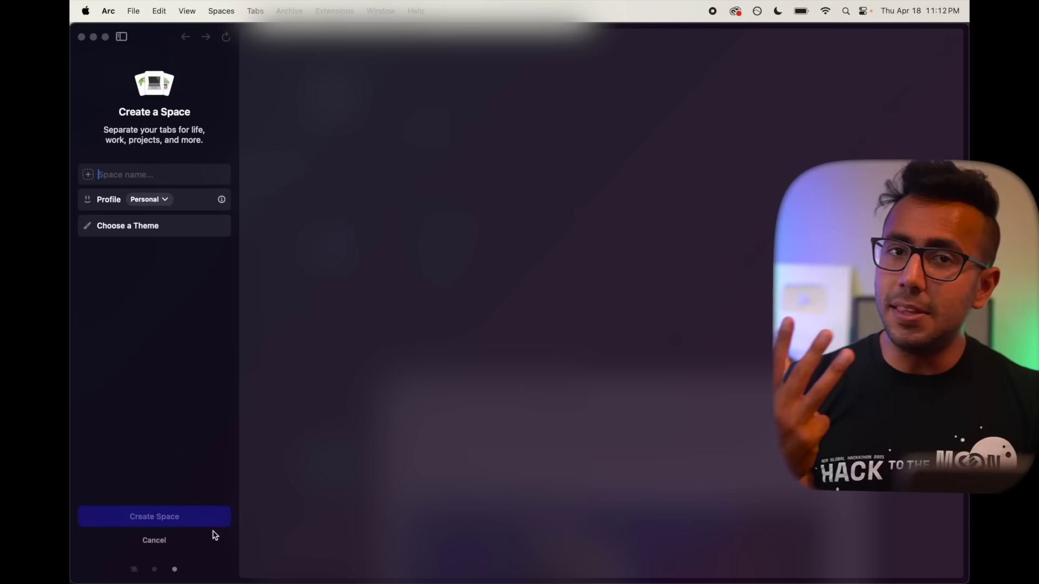
scroll(215, 536, "left", 5)
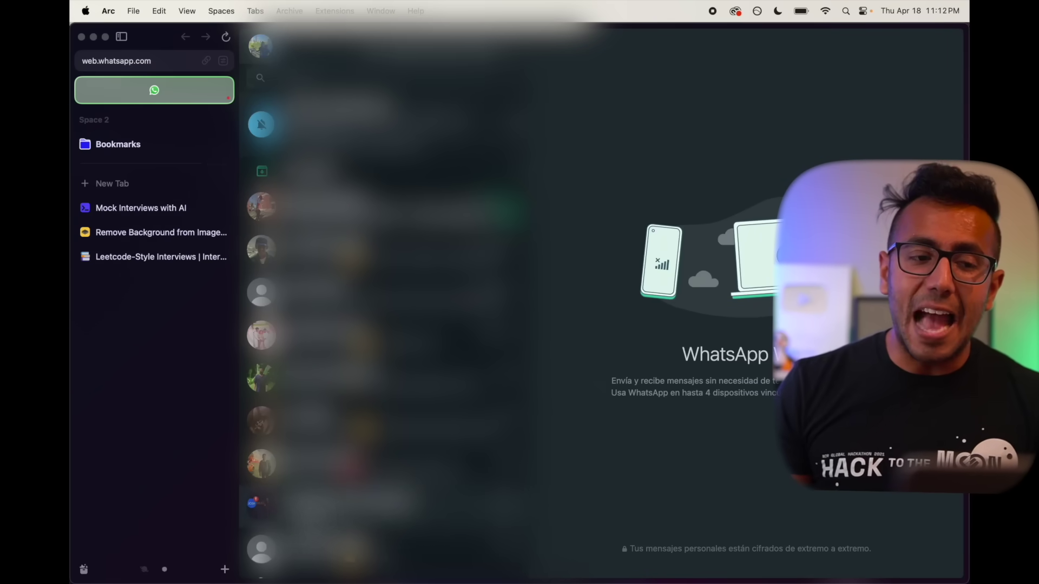
scroll(206, 498, "left", 5)
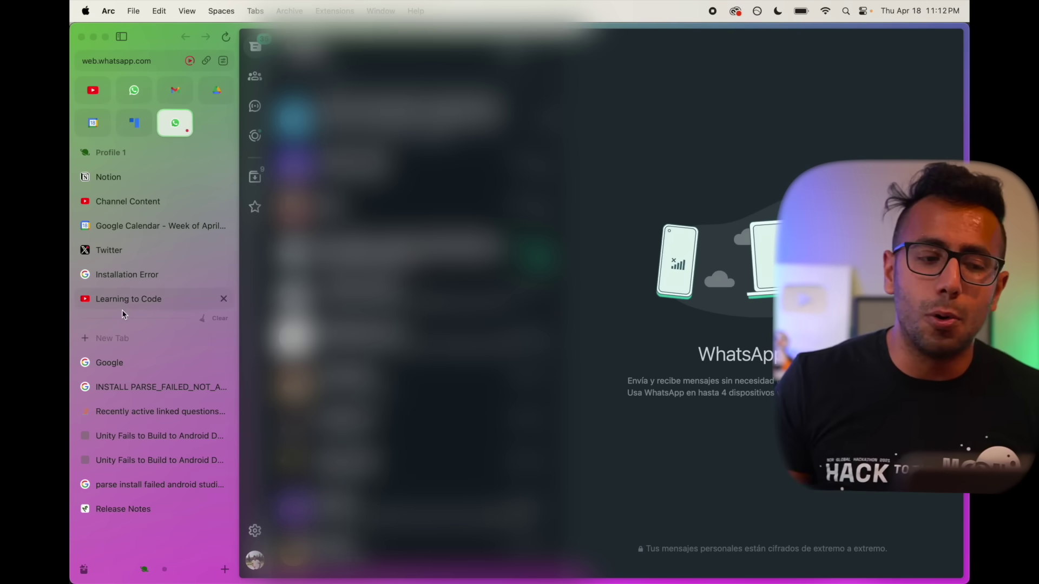
- Drop Learning to Code onto WhatsApp as a split view, hide the sidebar, and pause the video
left_click_drag(118, 306, 706, 301)
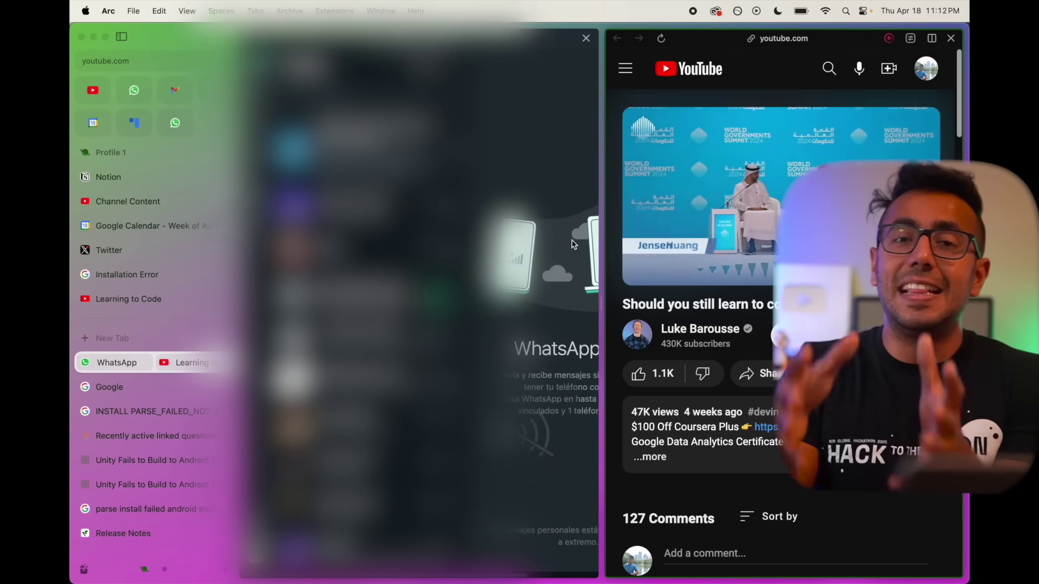
key("super+s")
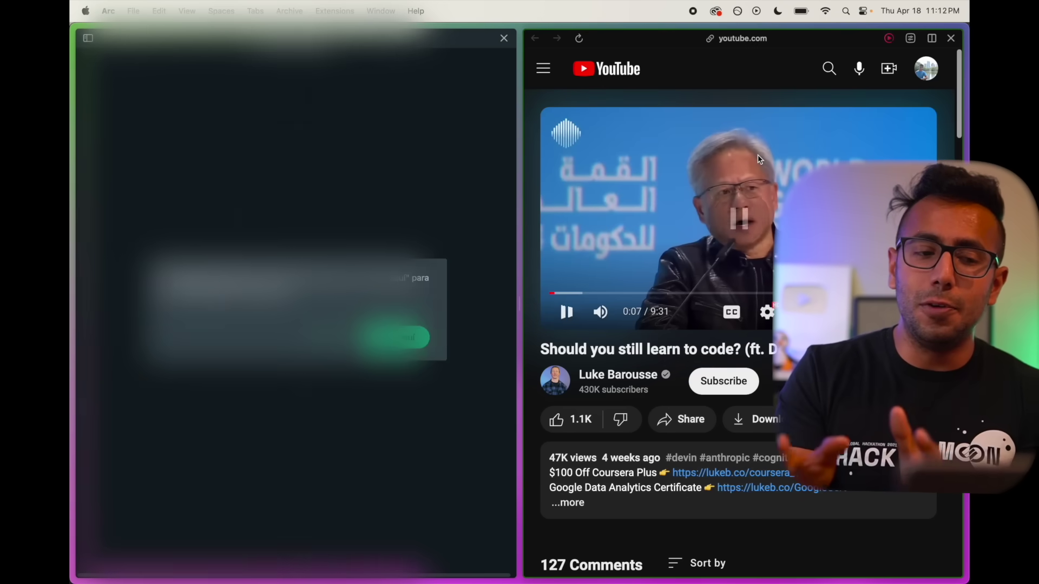
left_click(760, 159)
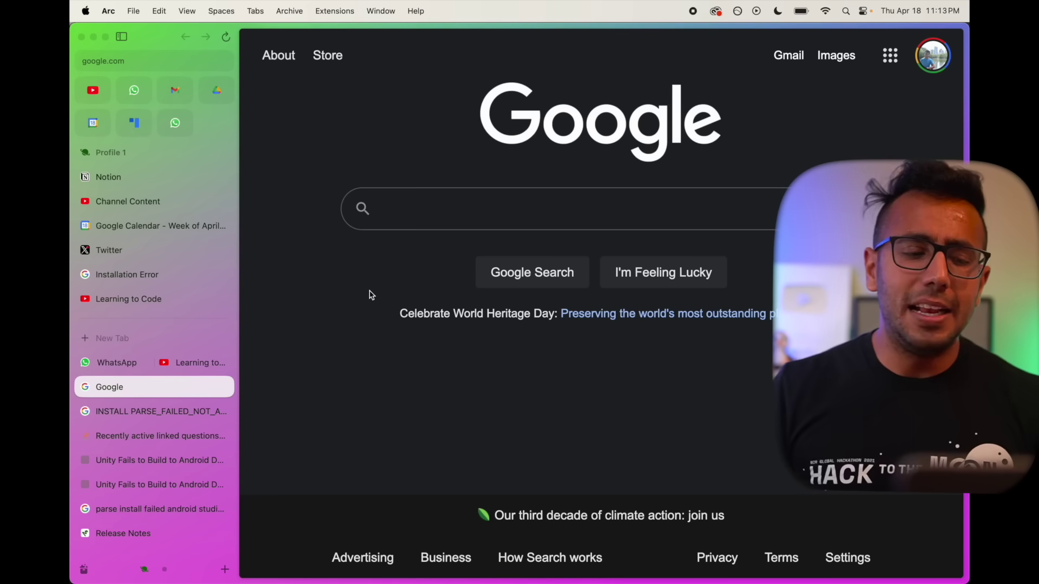
left_click(157, 368)
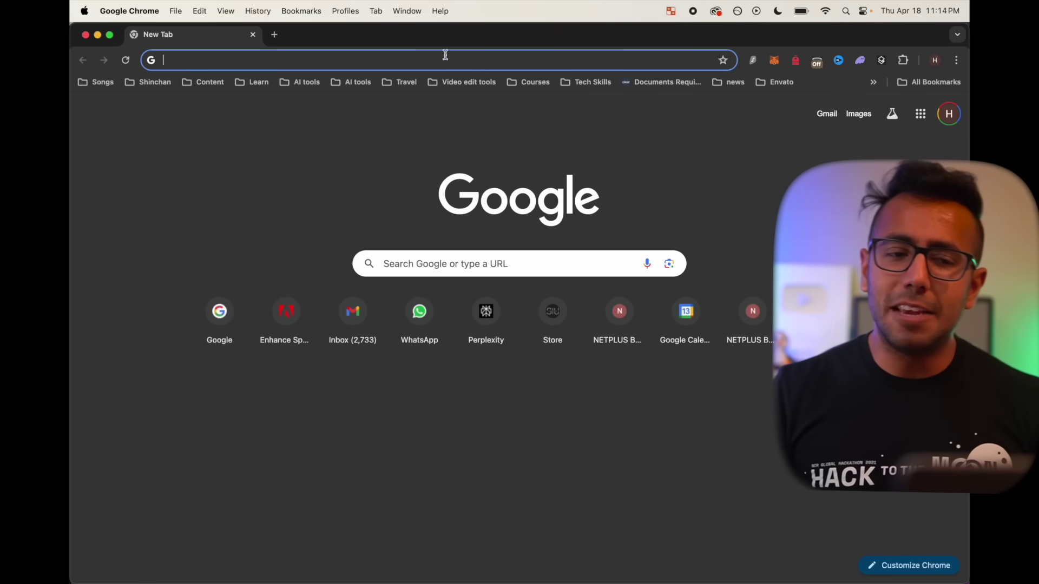
- Tile Chrome's YouTube window on the left half and make the New Tab window full screen
left_click_drag(445, 52, 600, 71)
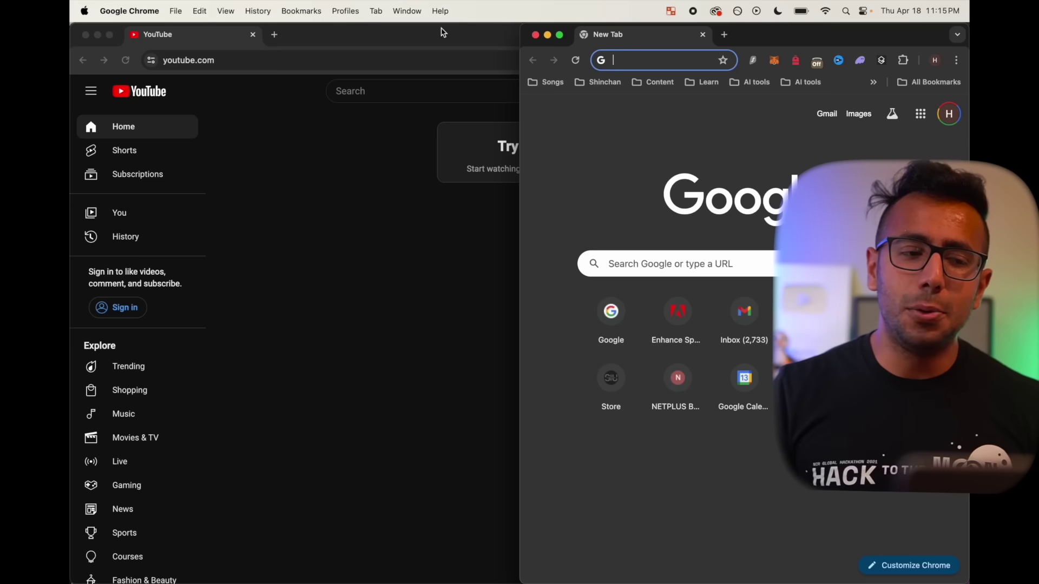
left_click_drag(470, 32, 70, 144)
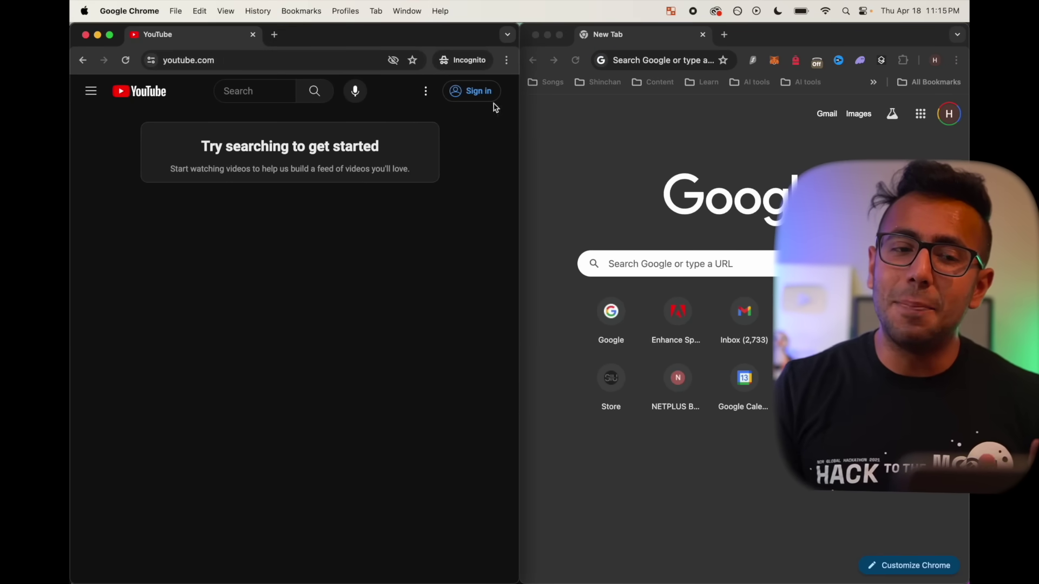
left_click(559, 35)
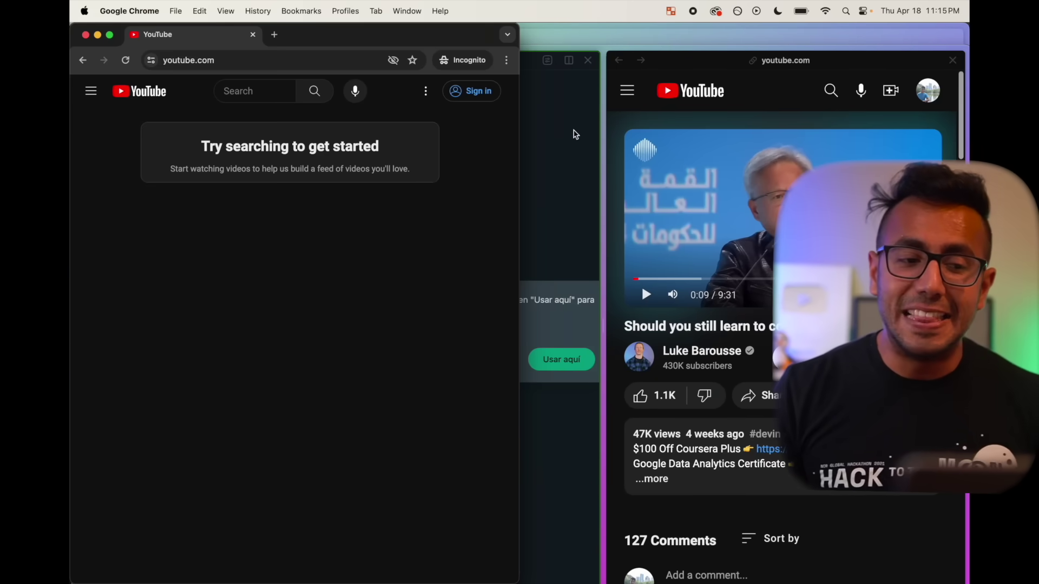
left_click(576, 133)
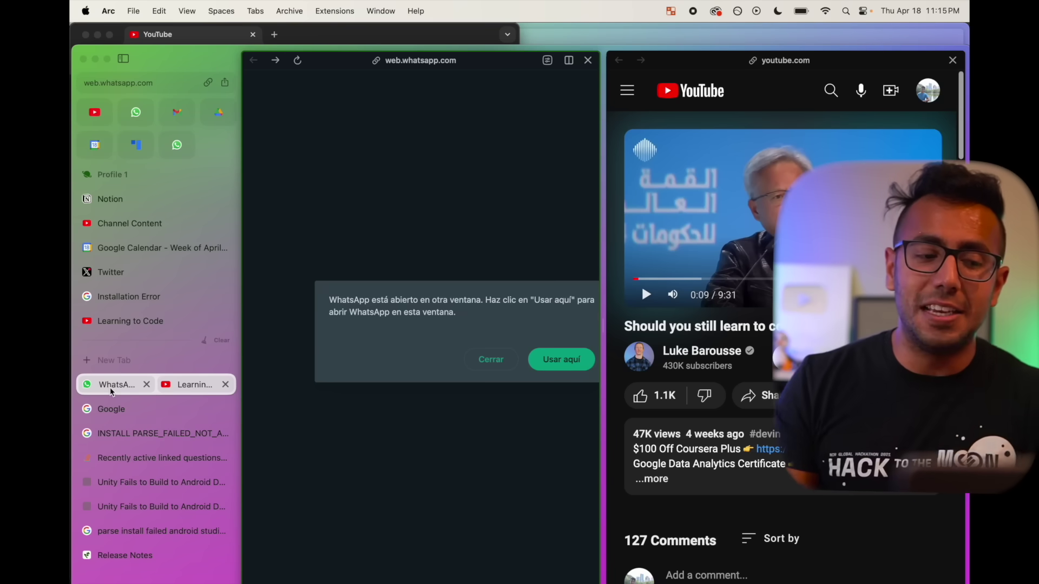
- Move the WhatsApp | Learning to Code split tab above the Clear divider into saved tabs
left_click_drag(110, 388, 126, 339)
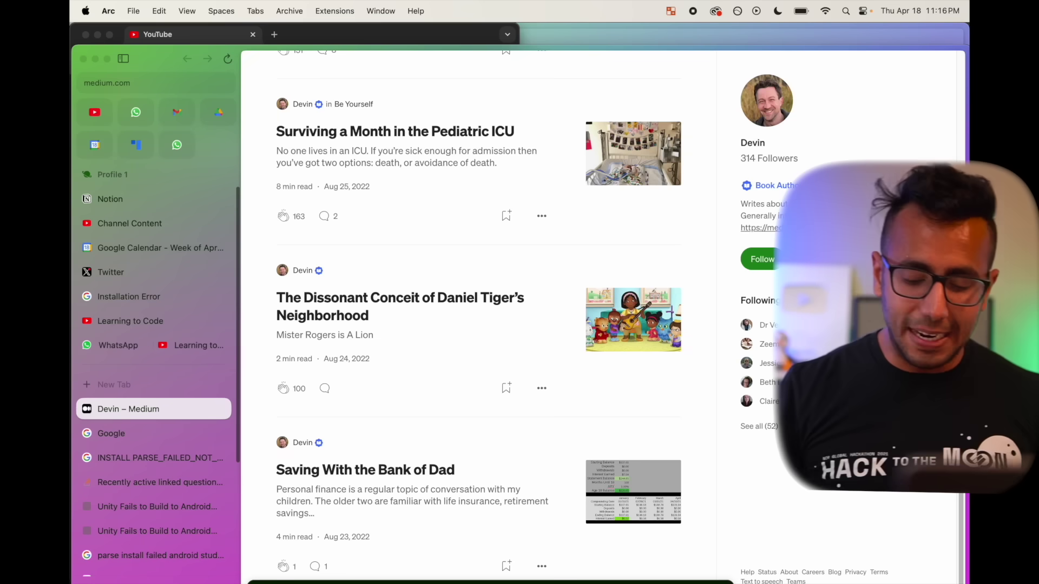
- Search the web for 'medium article devin ai was a scam' in a new tab
key("super+t")
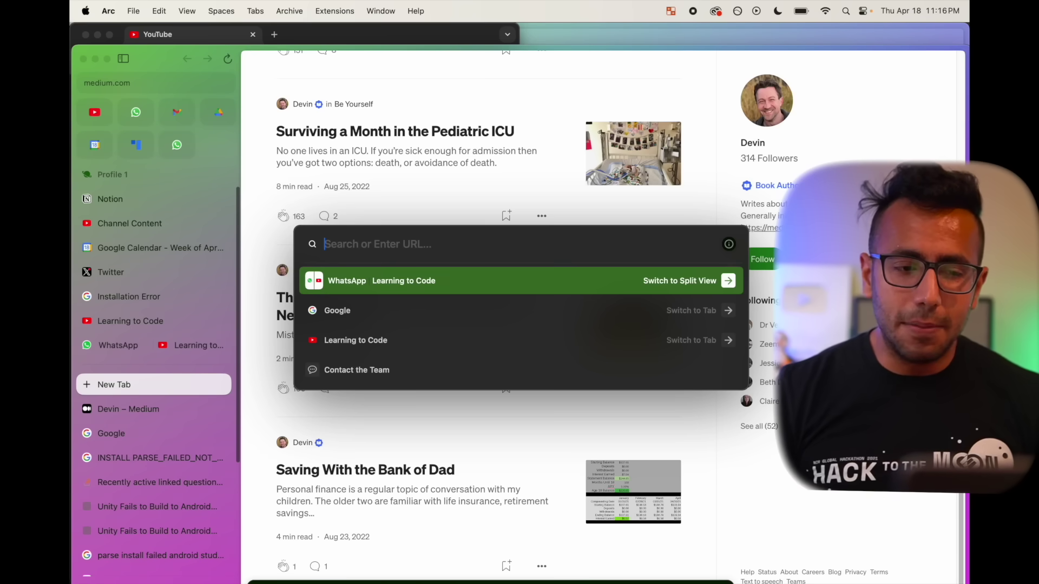
type("medium")
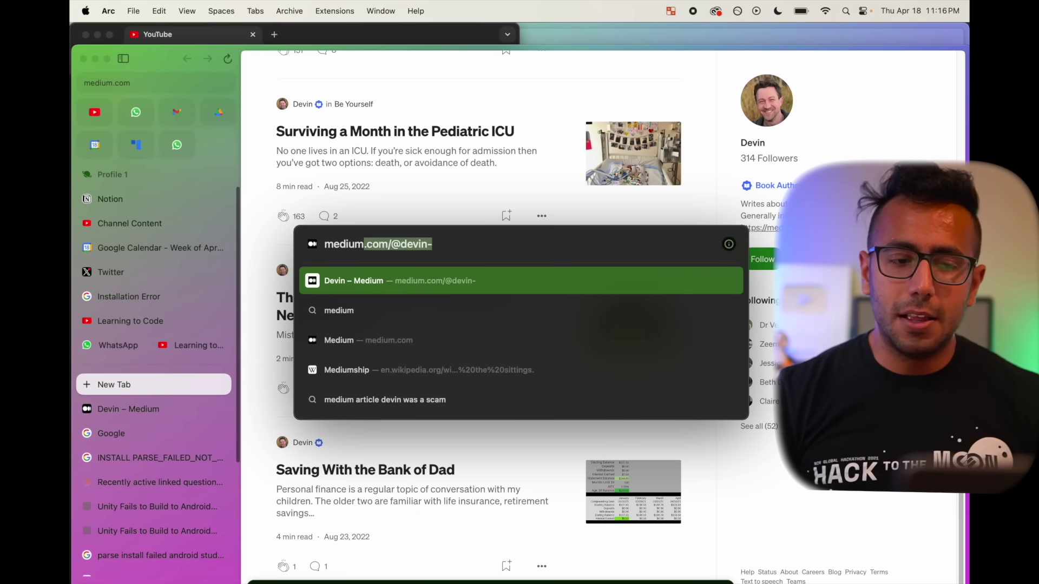
type(" article devin")
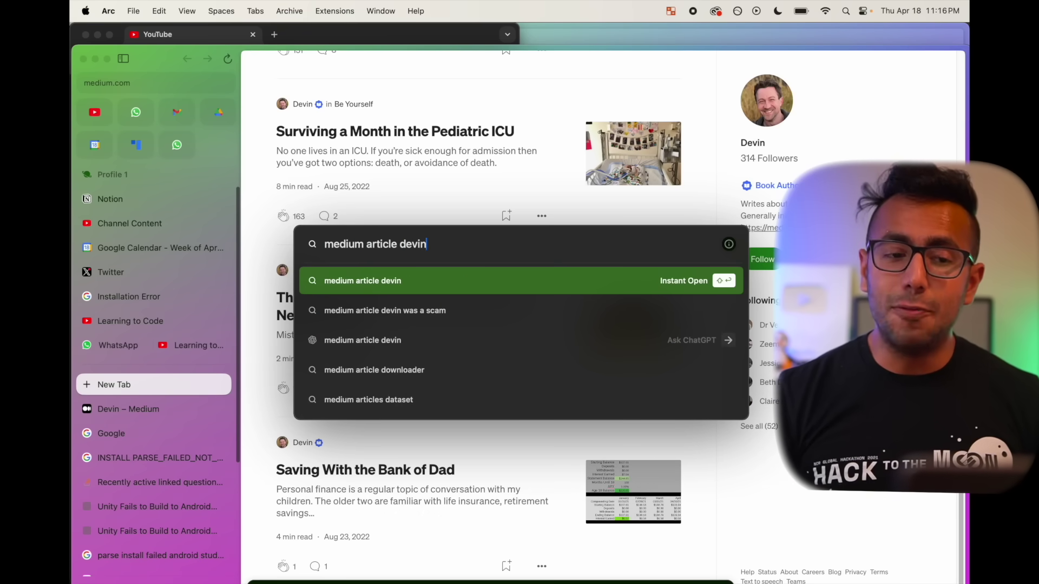
type(" ai was")
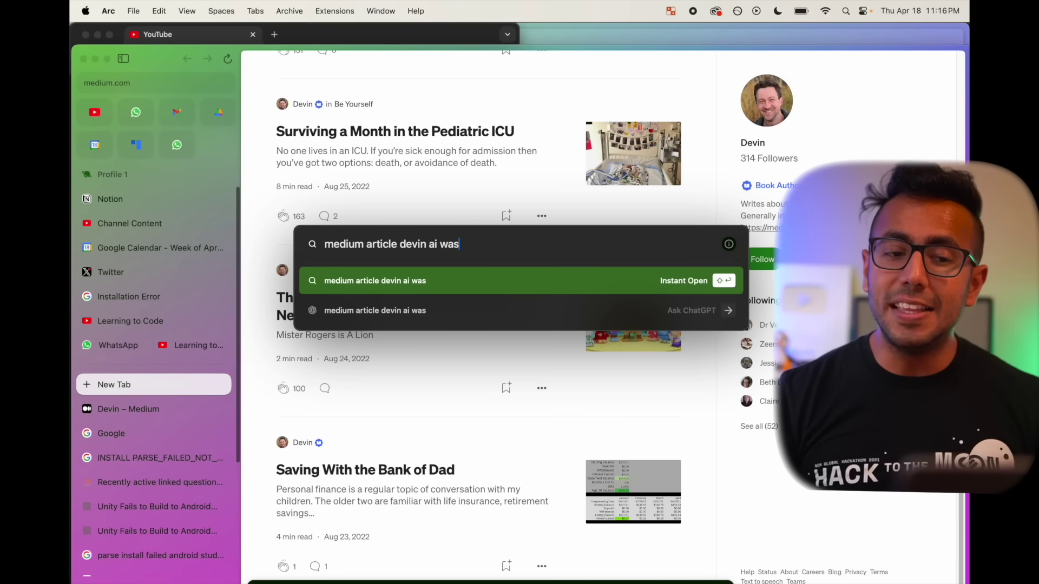
type(" asca")
key("BackSpace")
key("BackSpace")
key("BackSpace")
type("s")
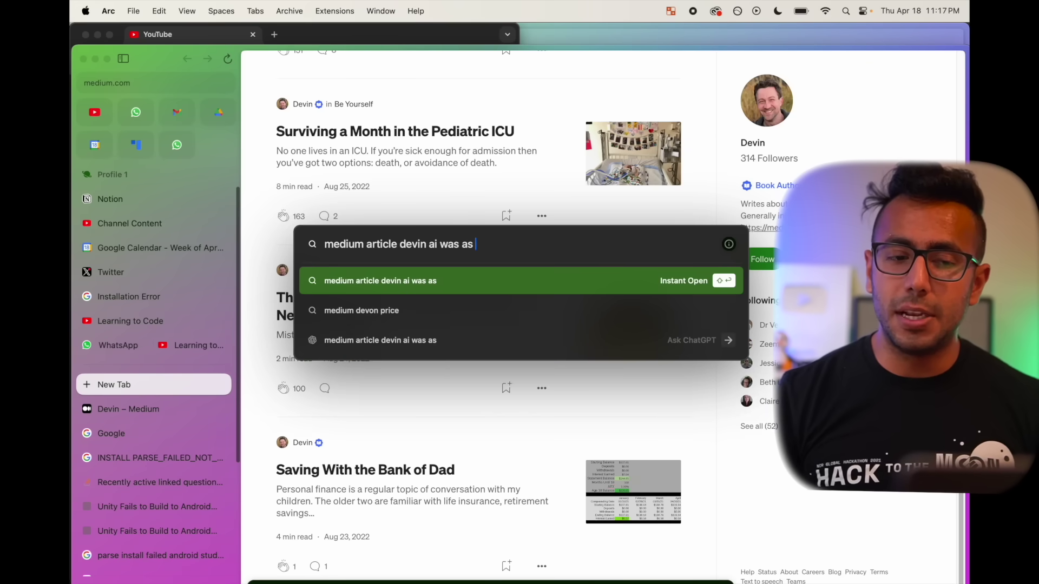
key("BackSpace")
key("BackSpace")
type("scam")
key("Return")
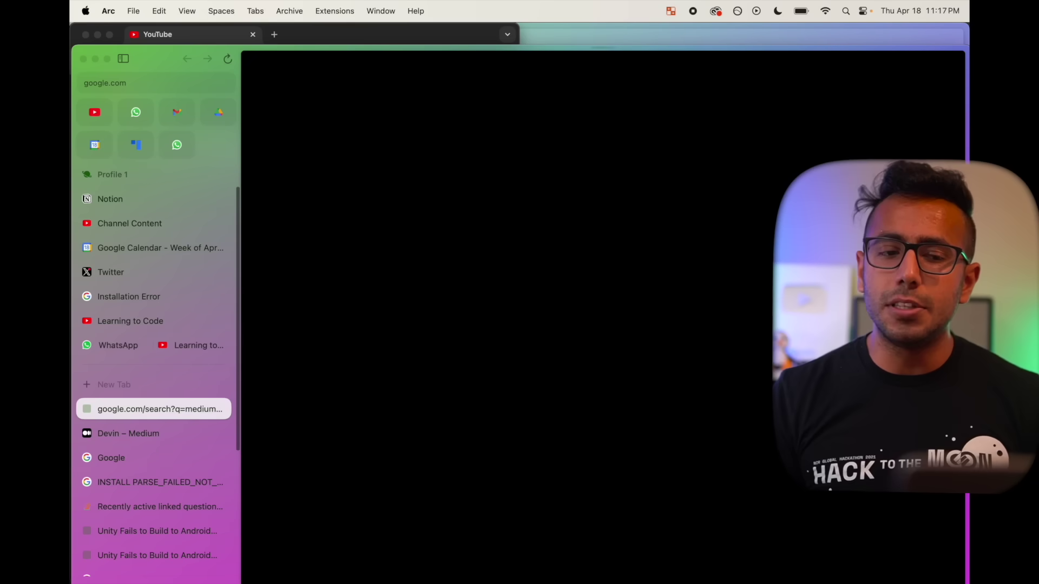
scroll(539, 275, "down", 10)
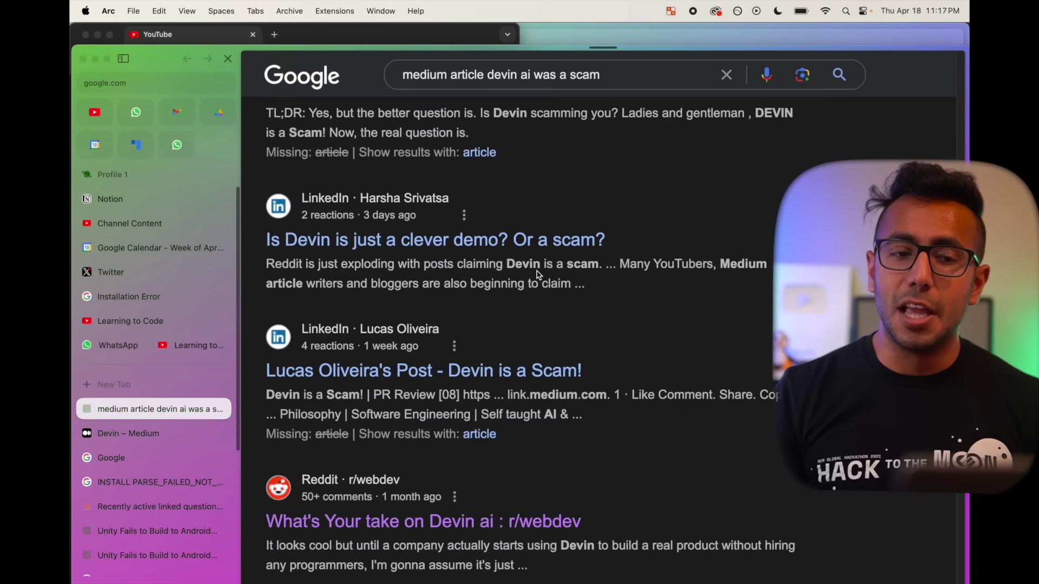
- Copy the query, close the results tab, and Instant Open the top result from a new tab search
triple_click(542, 79)
key("super+c")
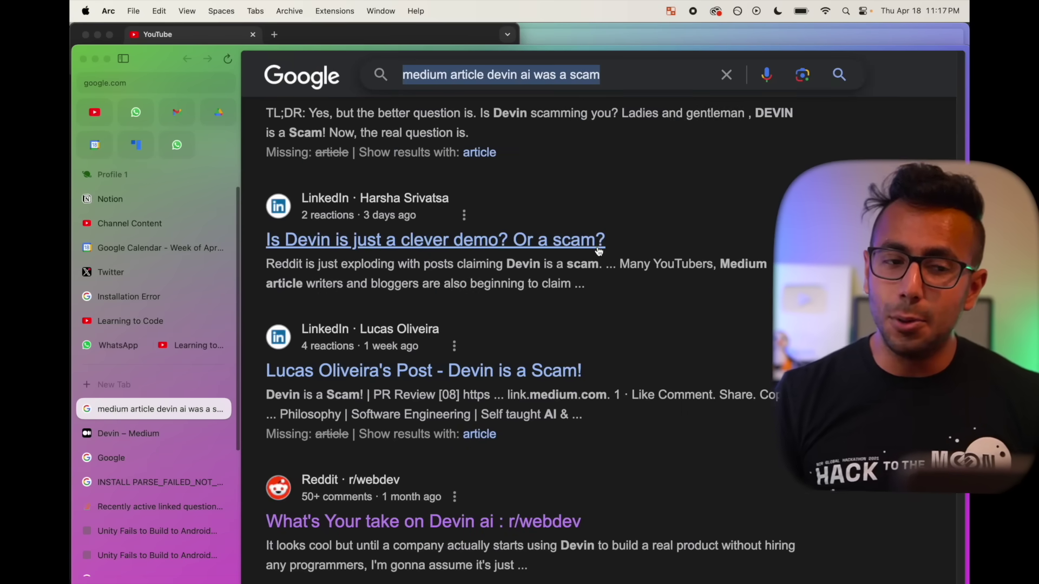
key("super+w")
key("super+t")
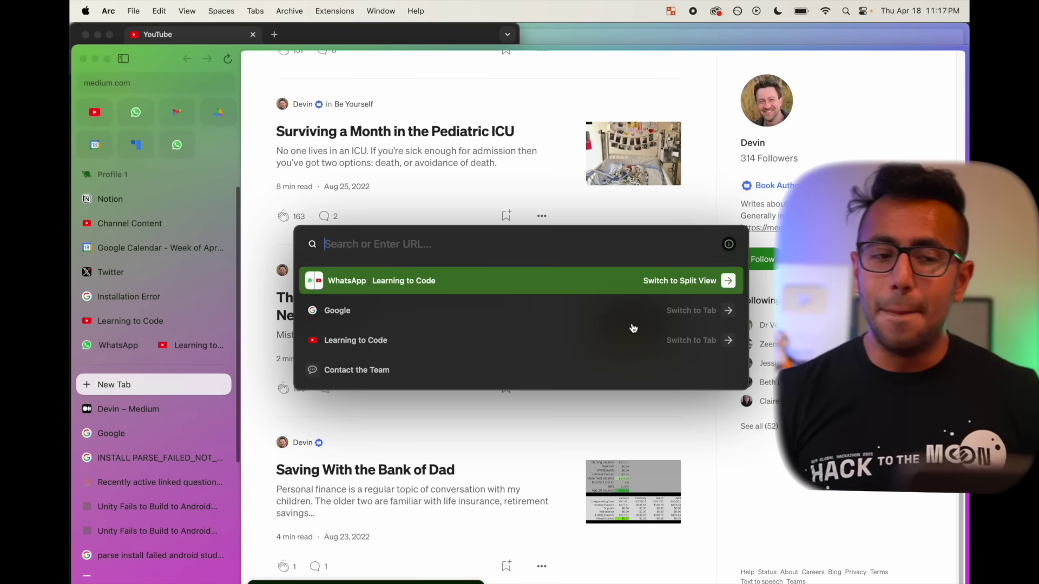
key("super+v")
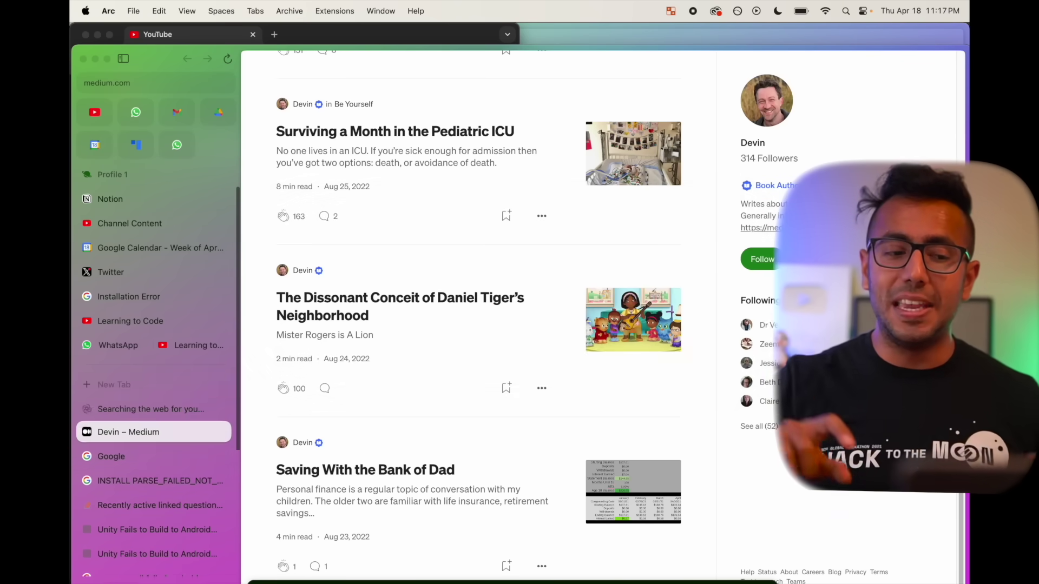
key("shift+Return")
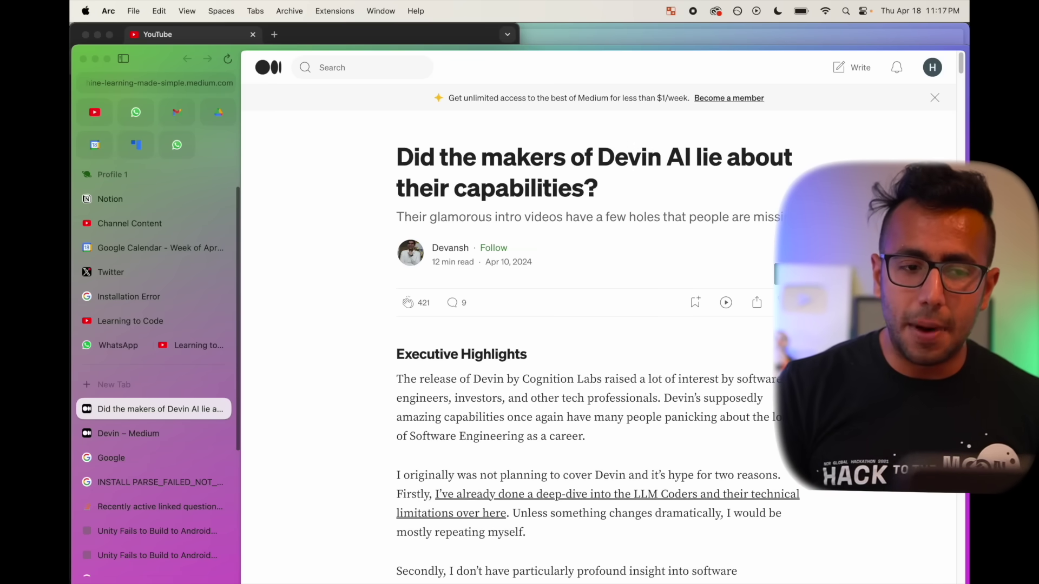
- Hide the sidebar so the Devin article fills the window, and skim it
key("super+s")
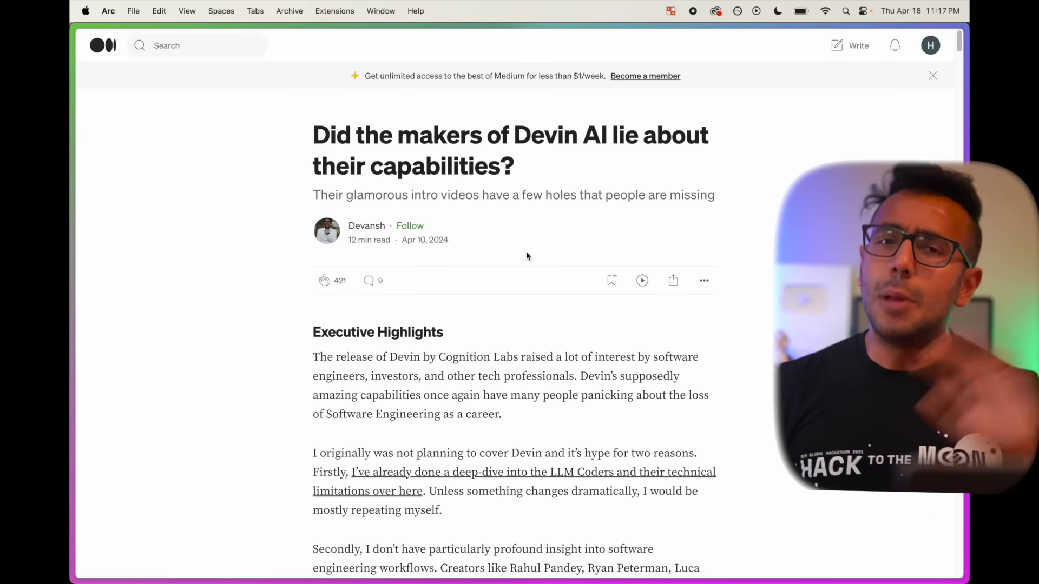
scroll(521, 239, "down", 20)
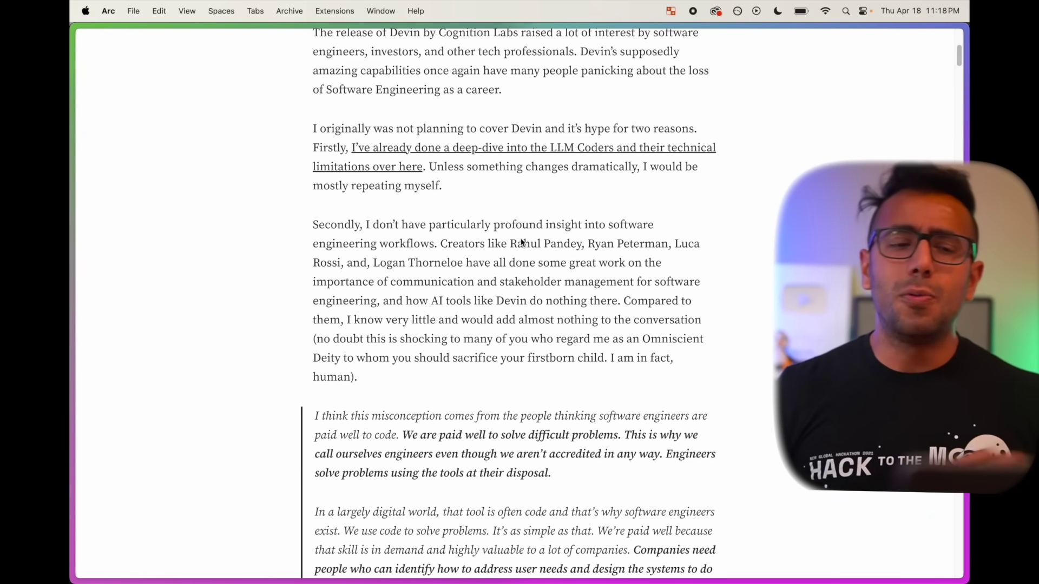
scroll(522, 243, "down", 15)
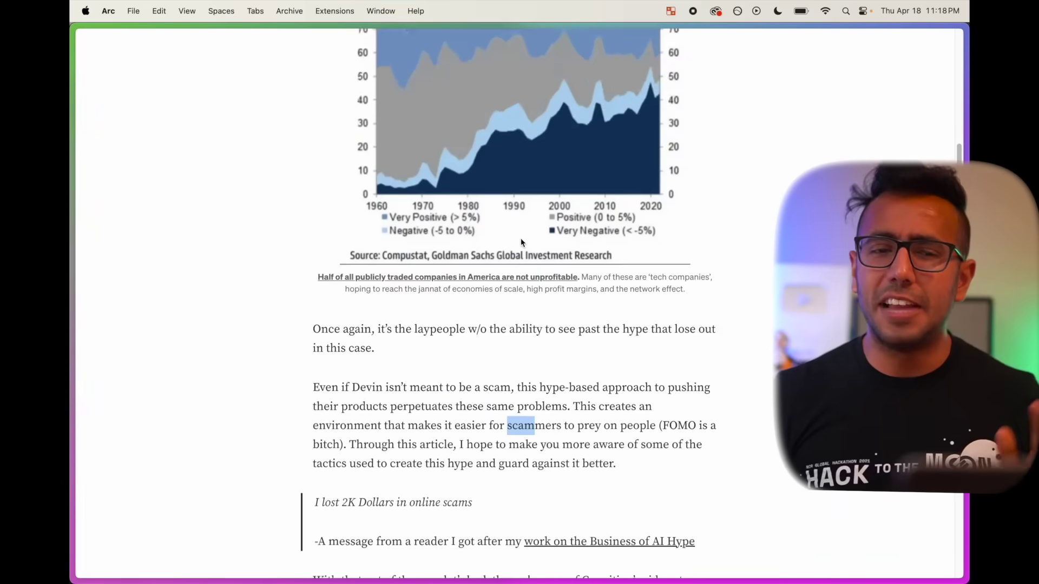
scroll(520, 235, "up", 20)
scroll(524, 239, "up", 20)
- Find 'scam' in the article, step through matches, then type the question 'what ways devin scammed'
key("super+f")
type("s")
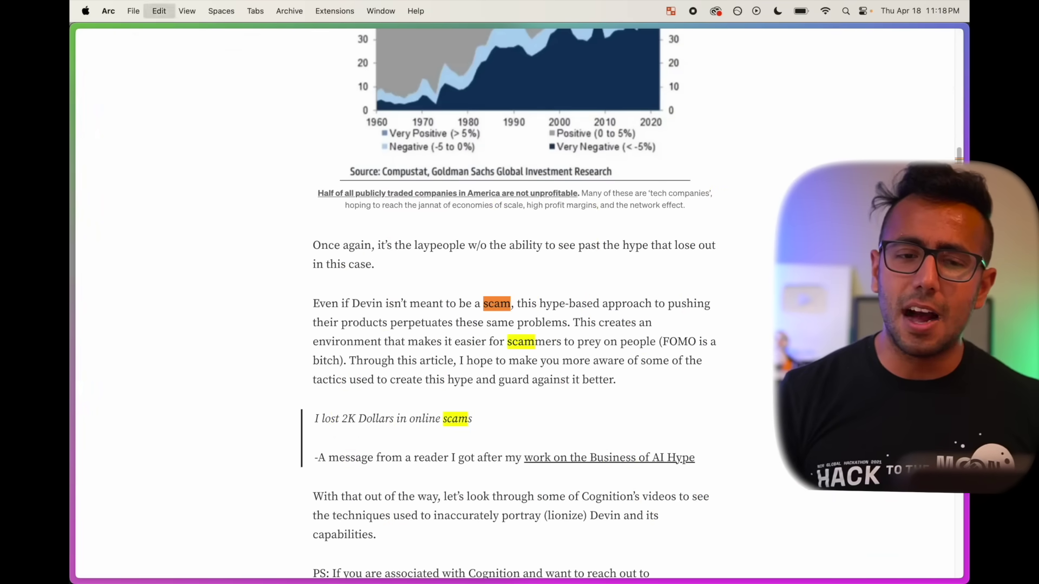
type("cam")
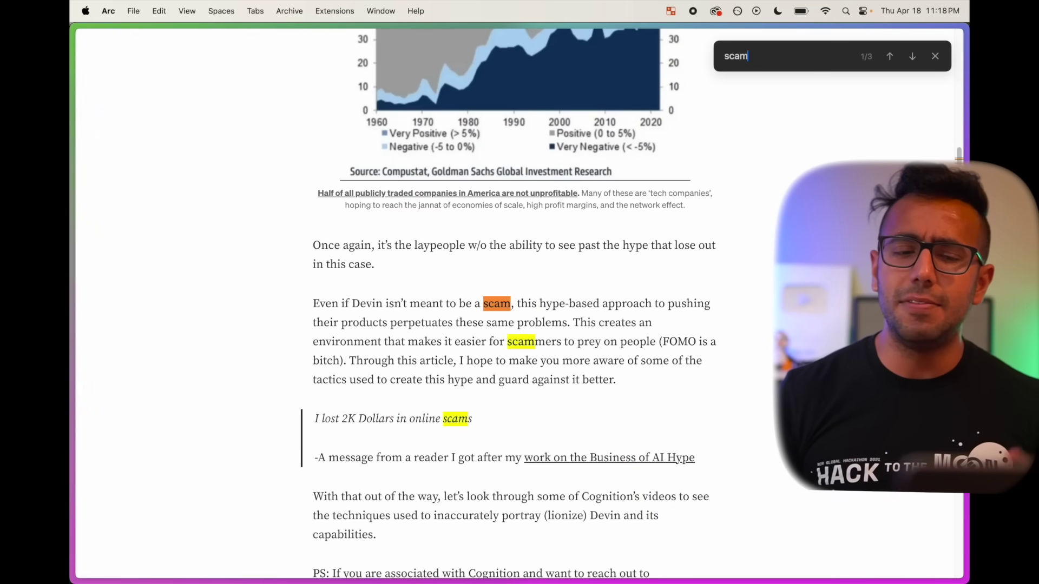
key("Return")
key("shift+Return")
key("Return")
key("Return")
key("BackSpace")
key("BackSpace")
type("ma")
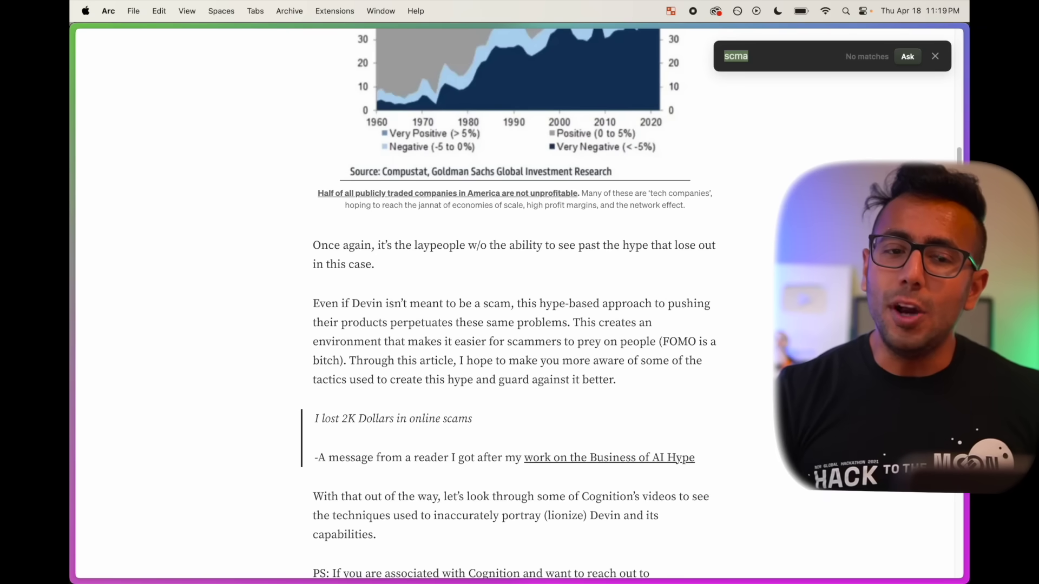
type("what ways")
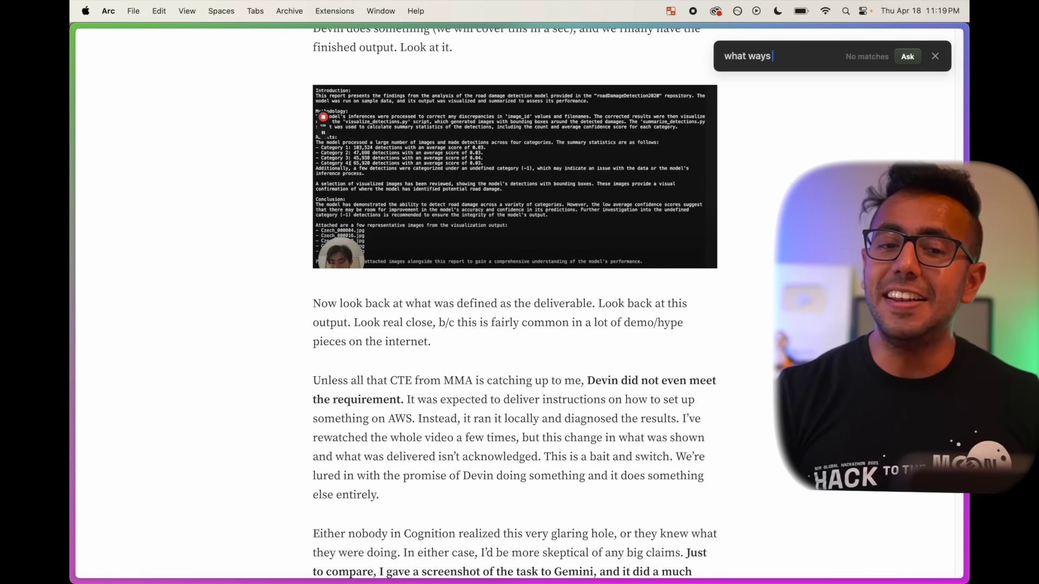
type(" devin scamme")
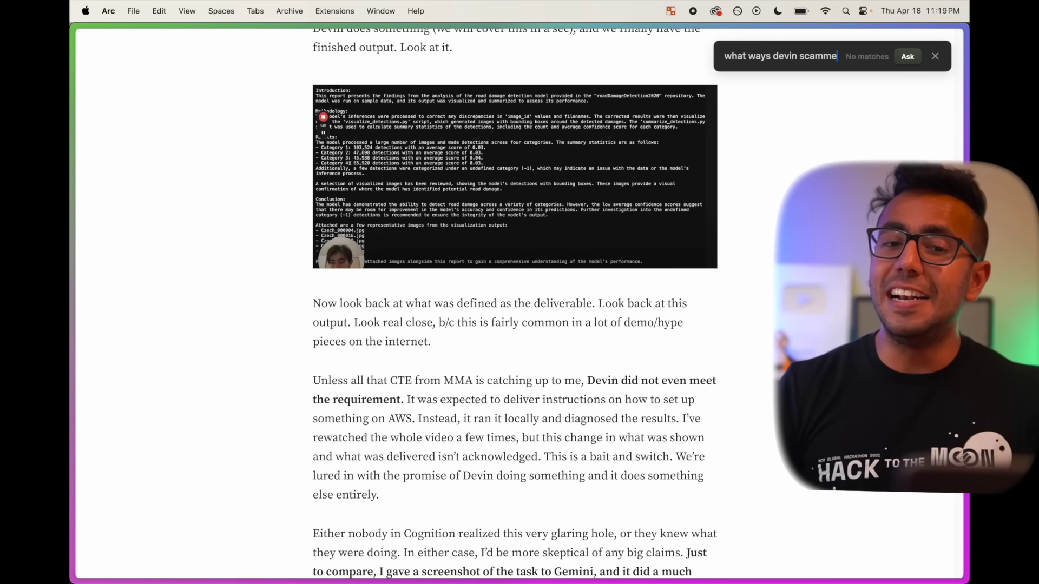
type("d")
- Ask the page AI the question and highlight its opening sentence and quoted paragraph
left_click(904, 59)
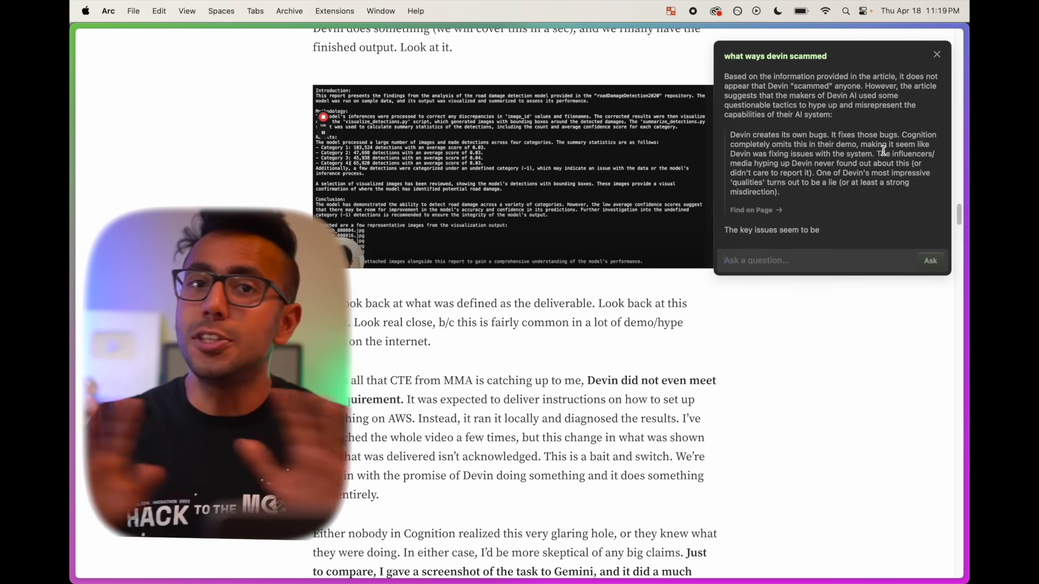
scroll(885, 155, "up", 5)
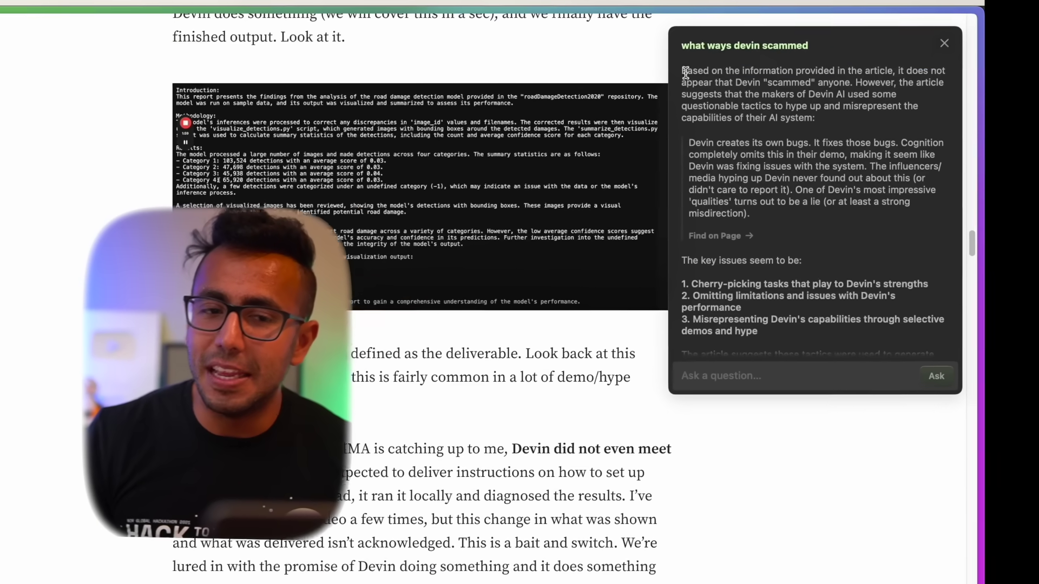
left_click_drag(685, 72, 774, 106)
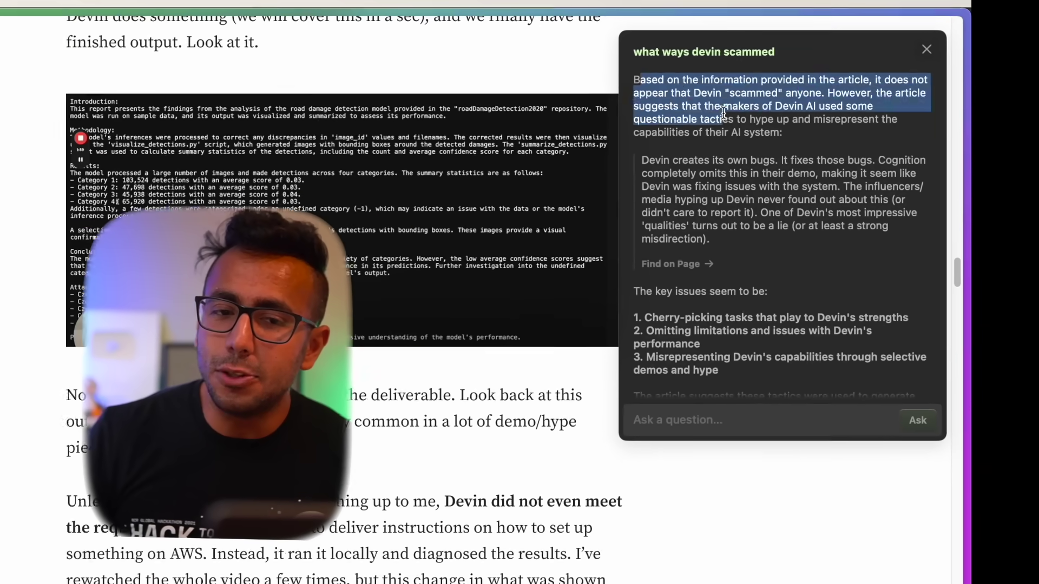
left_click(730, 73)
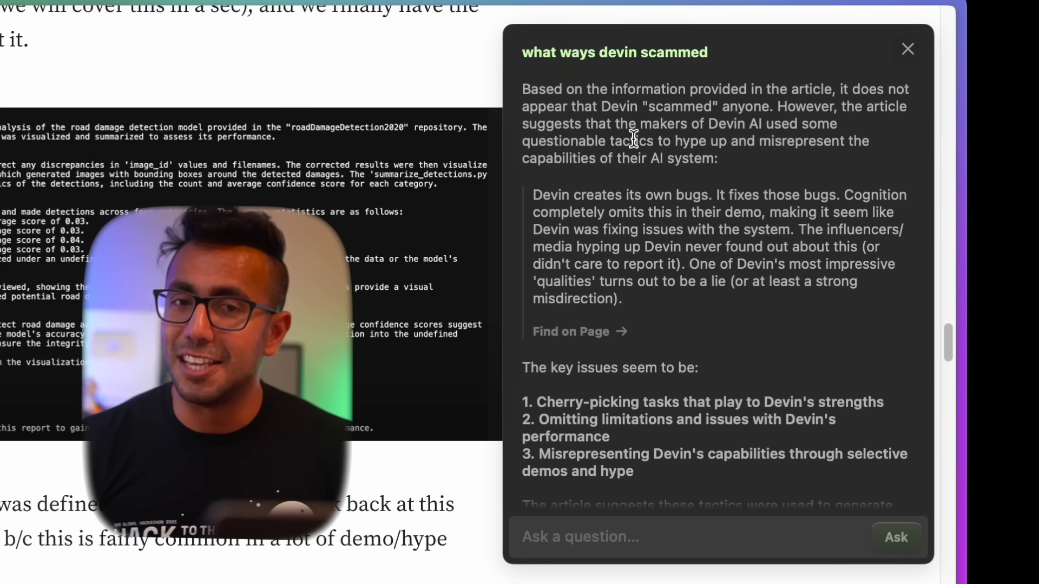
left_click_drag(632, 141, 755, 139)
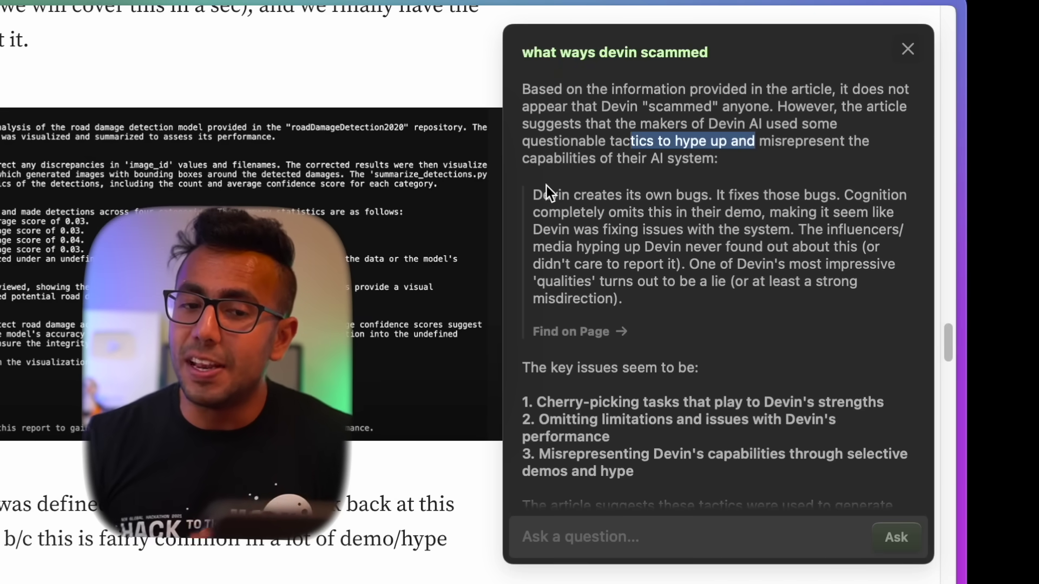
left_click_drag(634, 300, 545, 196)
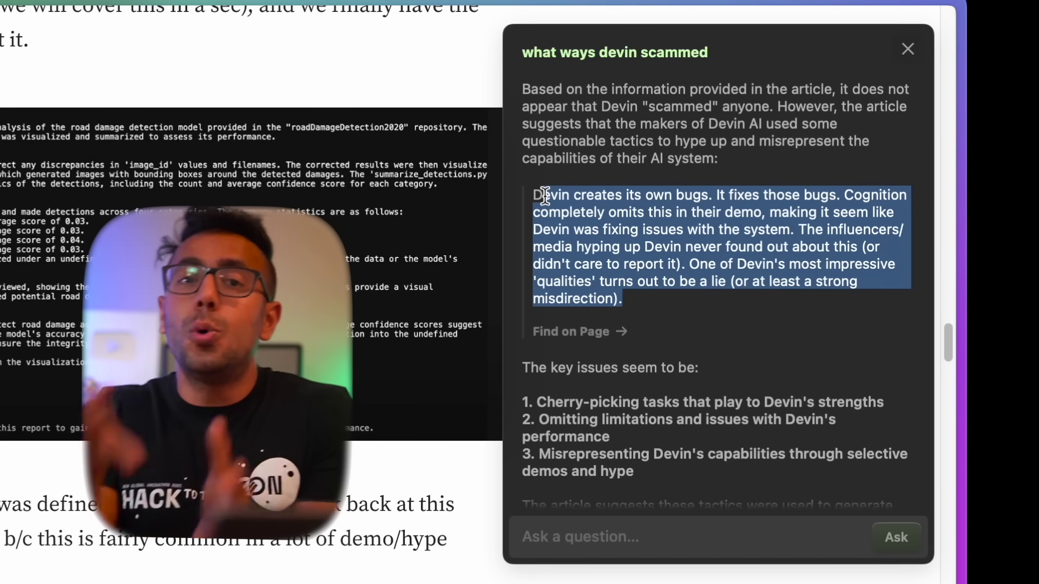
left_click(545, 196)
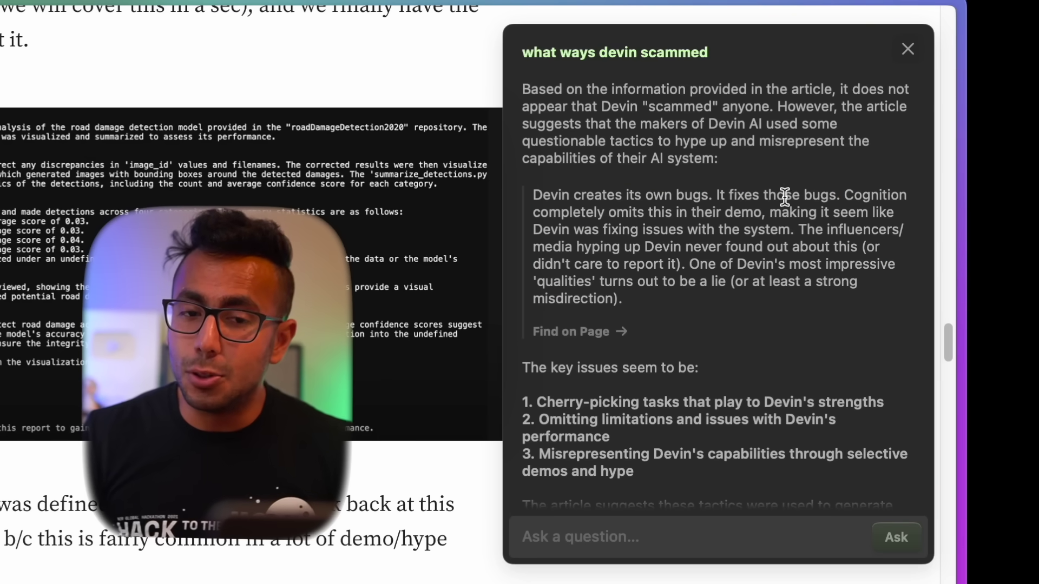
left_click_drag(777, 196, 855, 214)
left_click(732, 216)
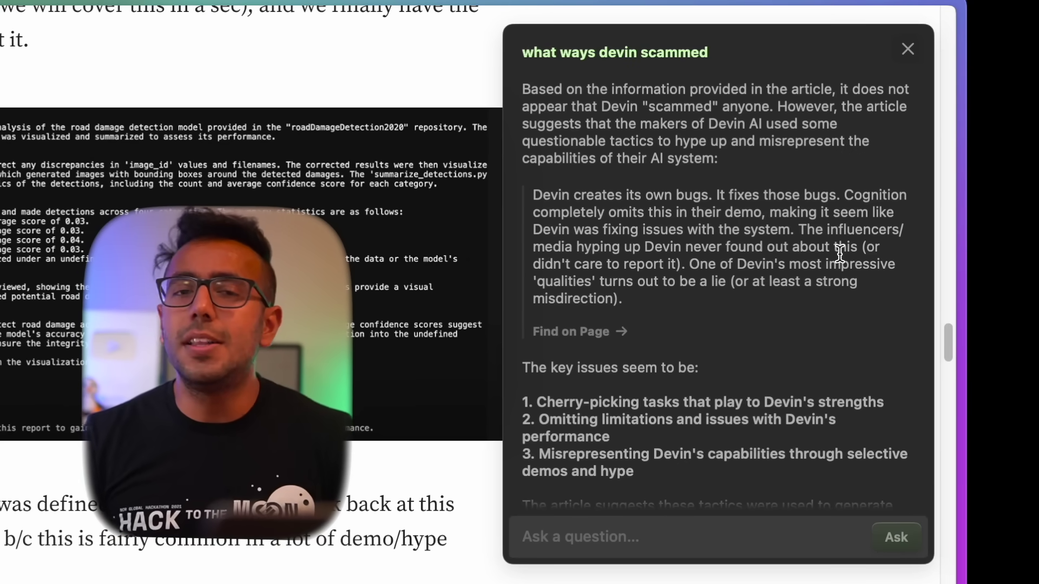
- Highlight key issues 2 (omitting limitations) and 3 (misrepresenting capabilities) in the answer
scroll(840, 256, "down", 3)
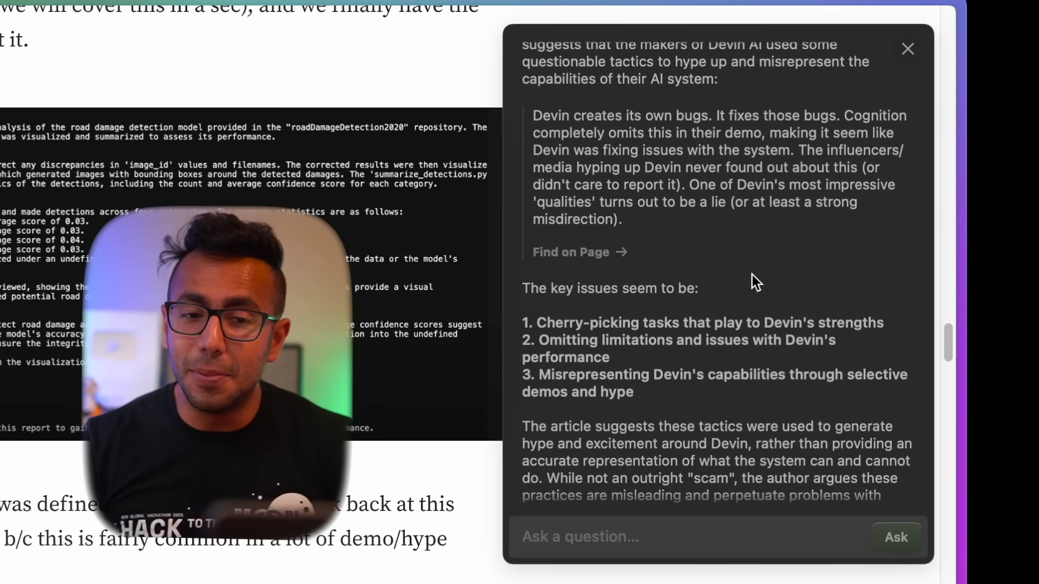
left_click_drag(563, 307, 693, 321)
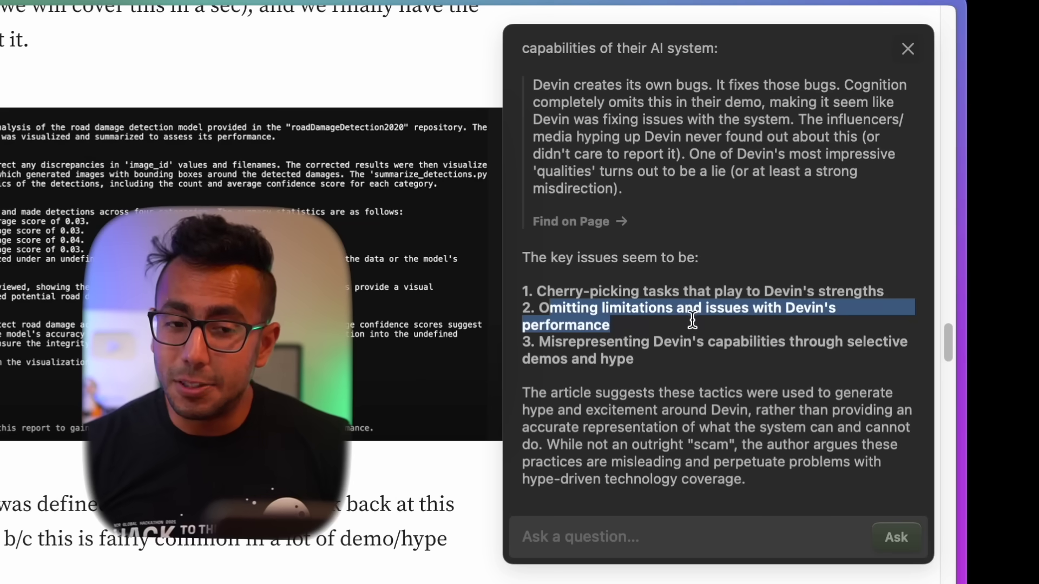
left_click(687, 322)
left_click_drag(568, 342, 712, 353)
left_click(561, 302)
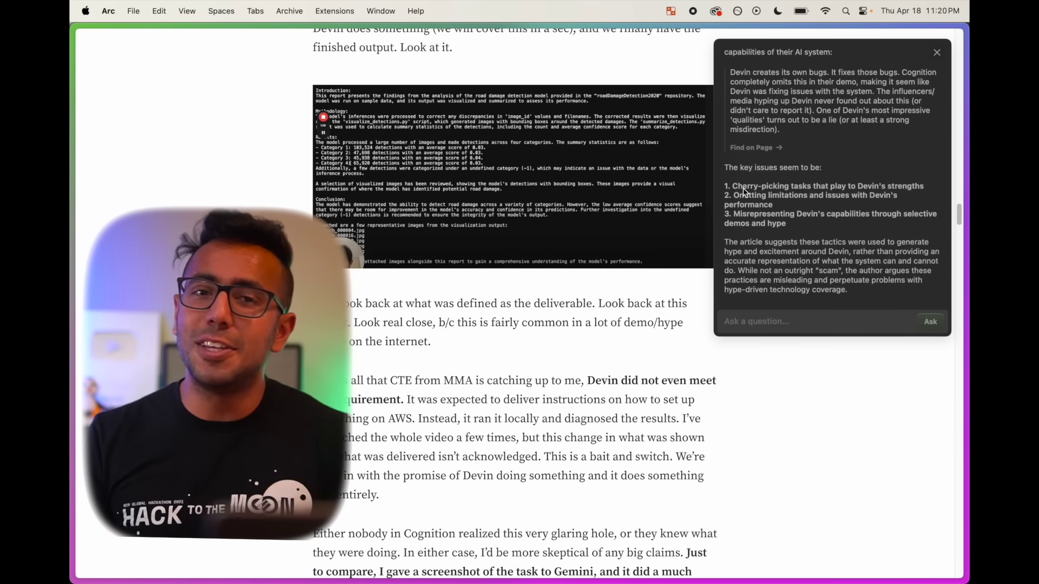
scroll(741, 95, "up", 2)
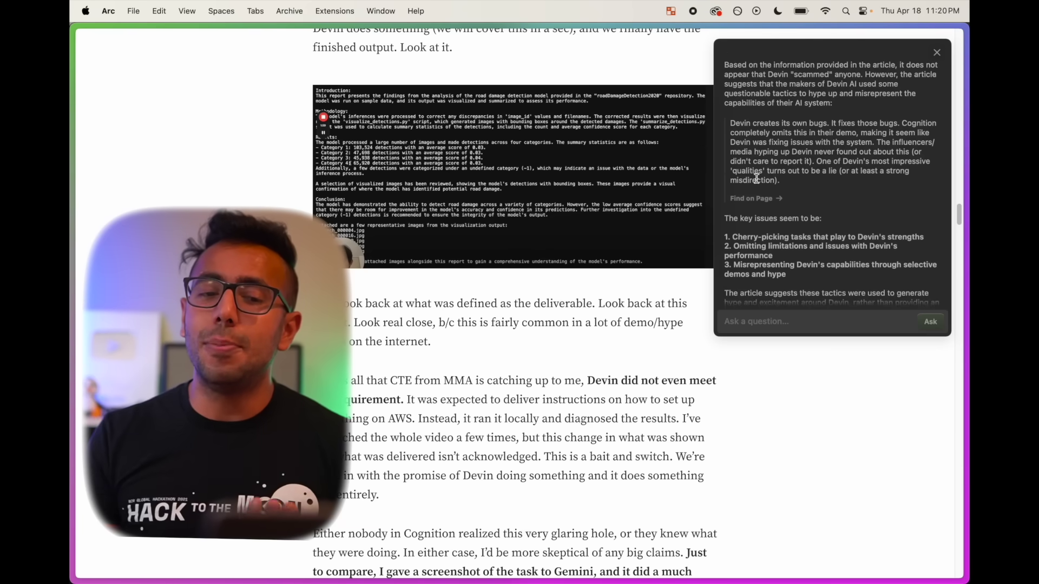
scroll(741, 94, "down", 2)
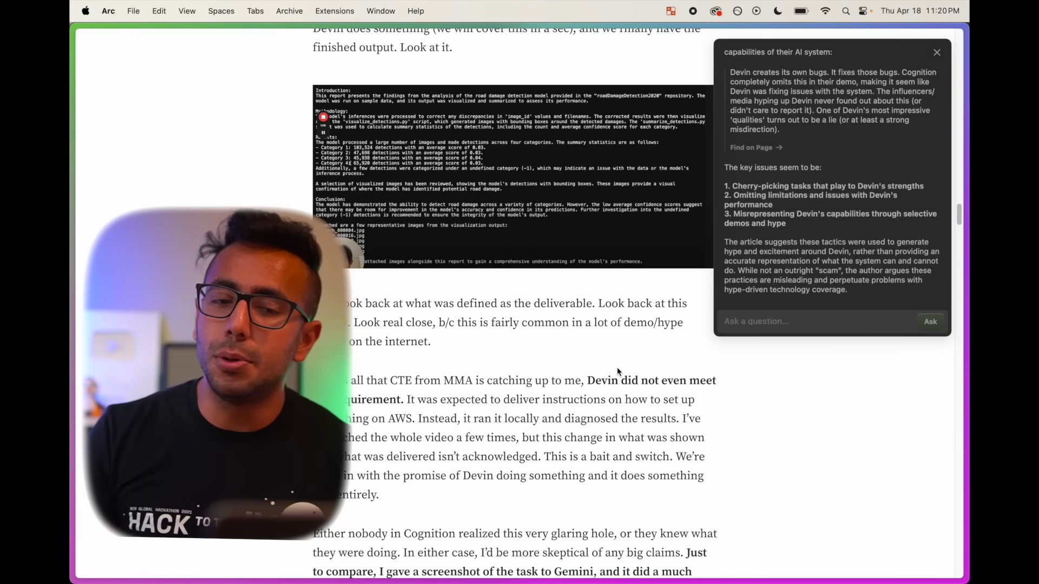
left_click_drag(759, 206, 752, 244)
scroll(779, 135, "up", 2)
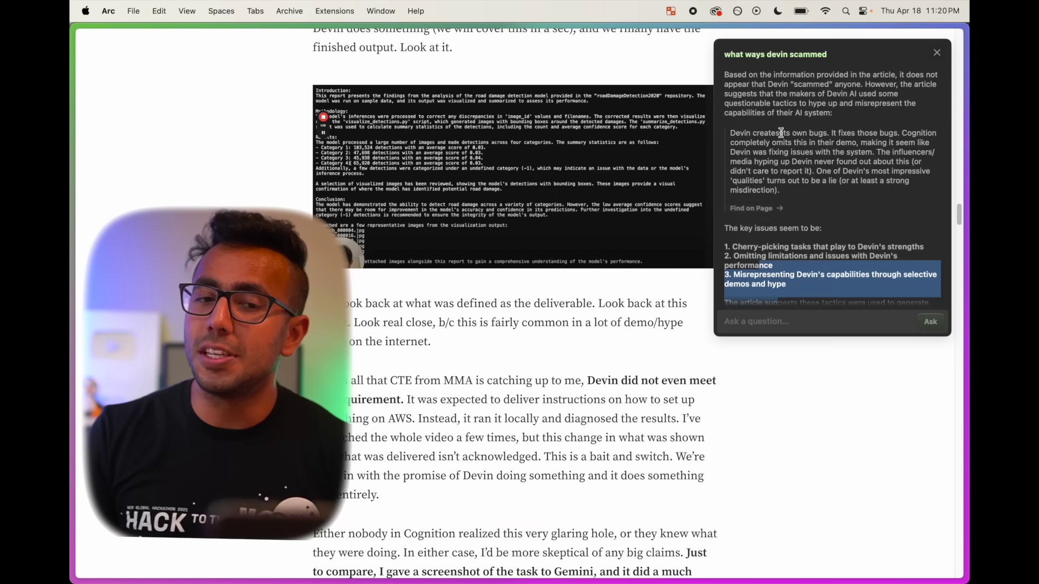
triple_click(772, 56)
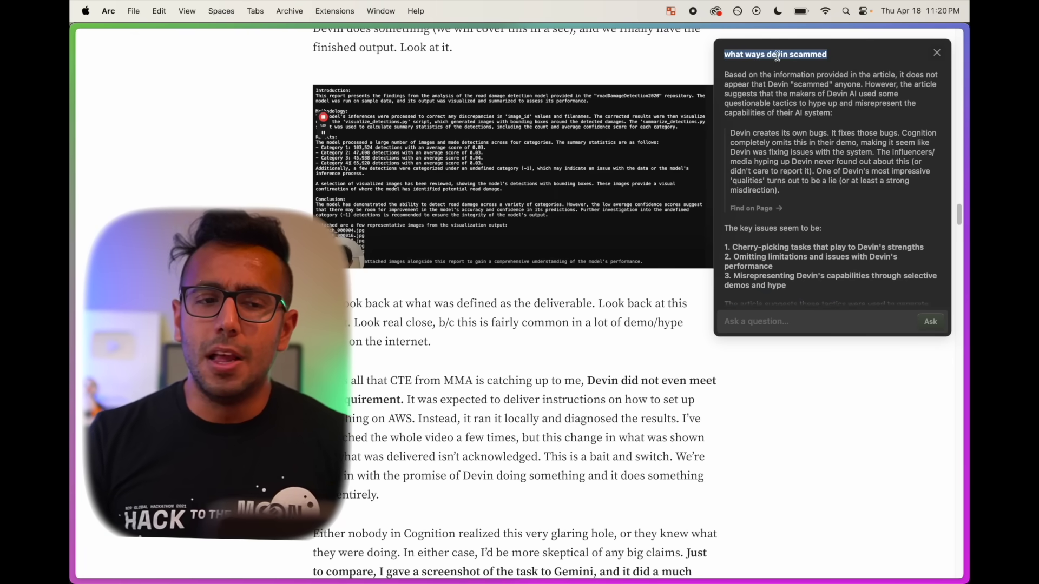
scroll(405, 222, "up", 20)
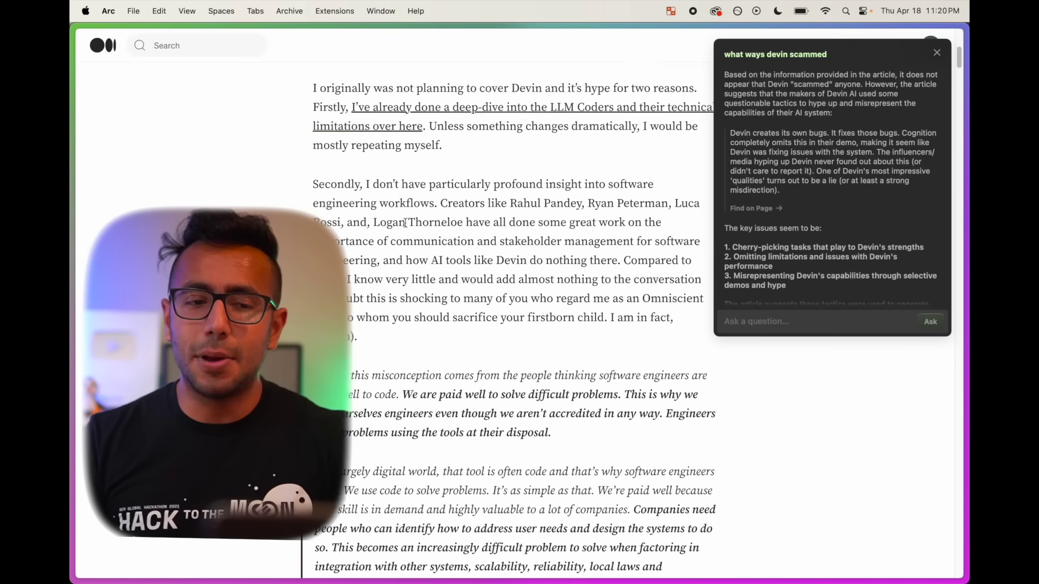
scroll(405, 222, "up", 7)
left_click_drag(516, 168, 387, 130)
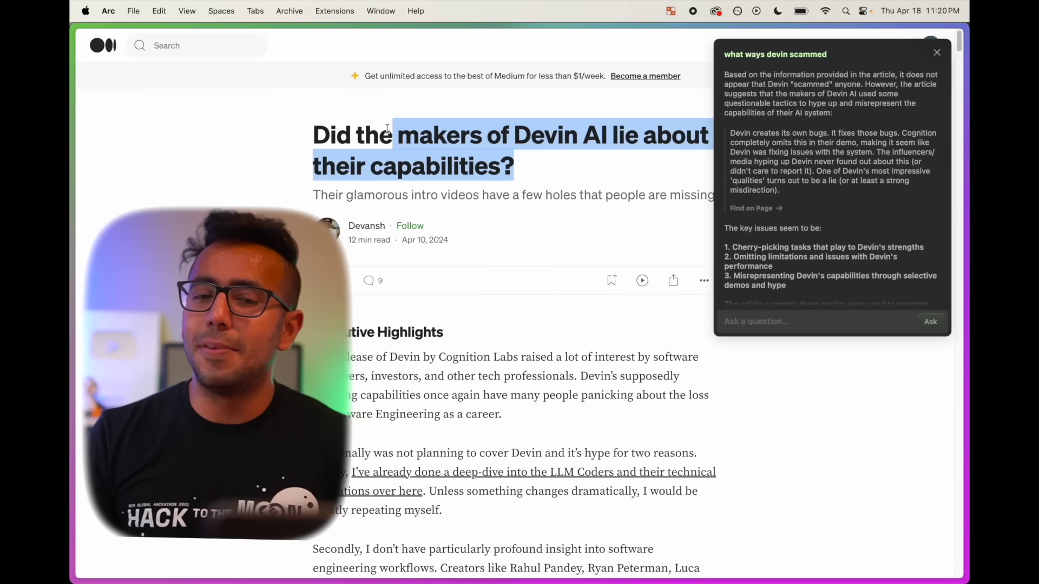
left_click(388, 130)
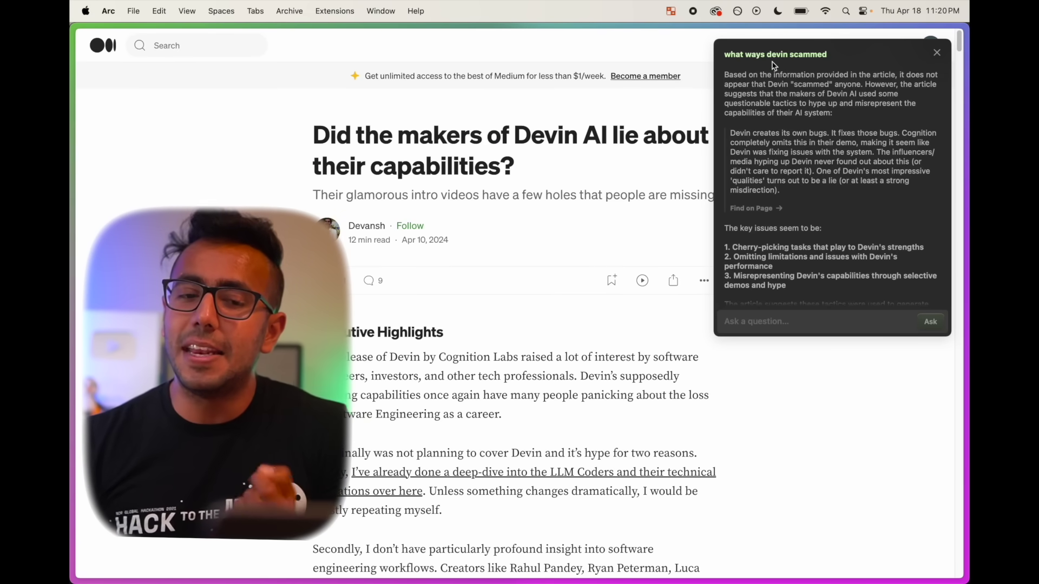
scroll(775, 70, "down", 3)
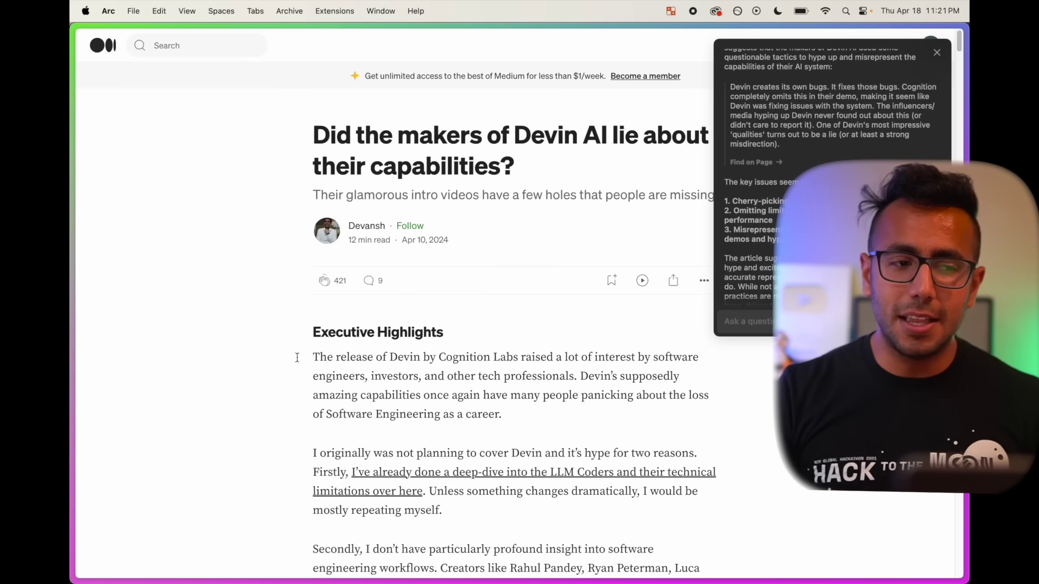
- Show the sidebar in Space 2, expand Bookmarks > Songs, and Copy All Links from Songs
key("super+s")
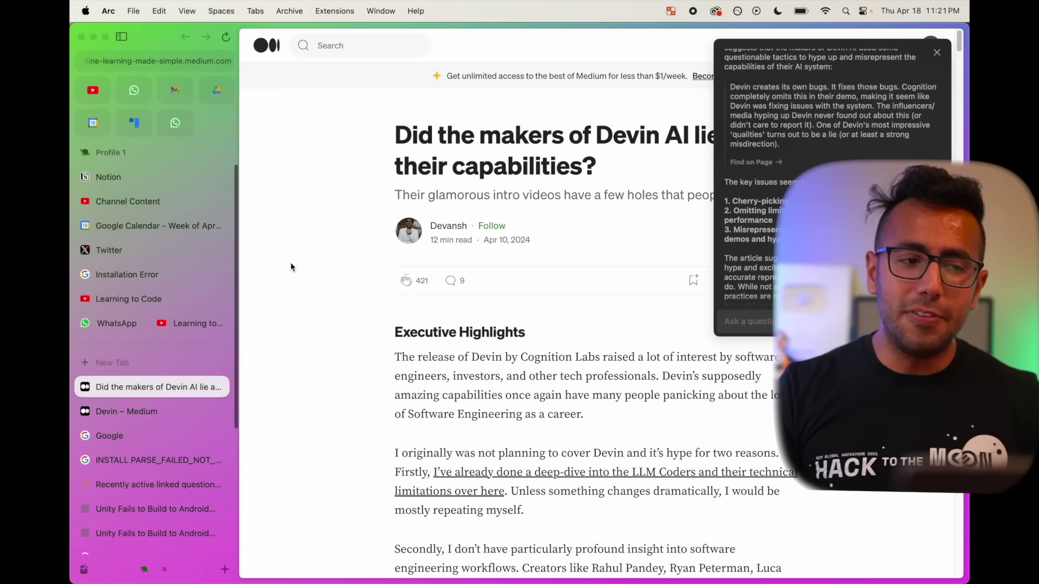
scroll(197, 151, "right", 5)
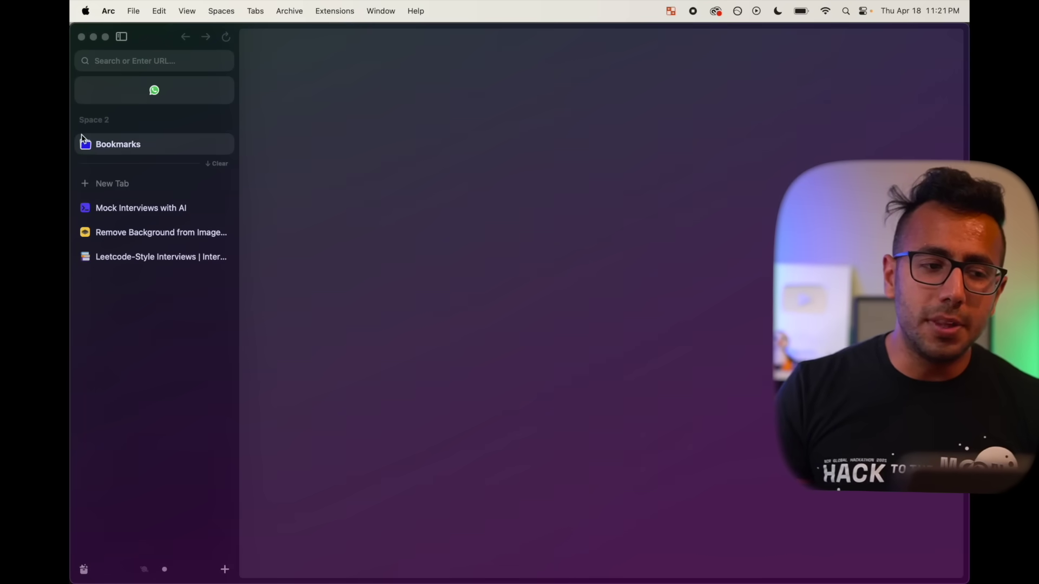
left_click(85, 144)
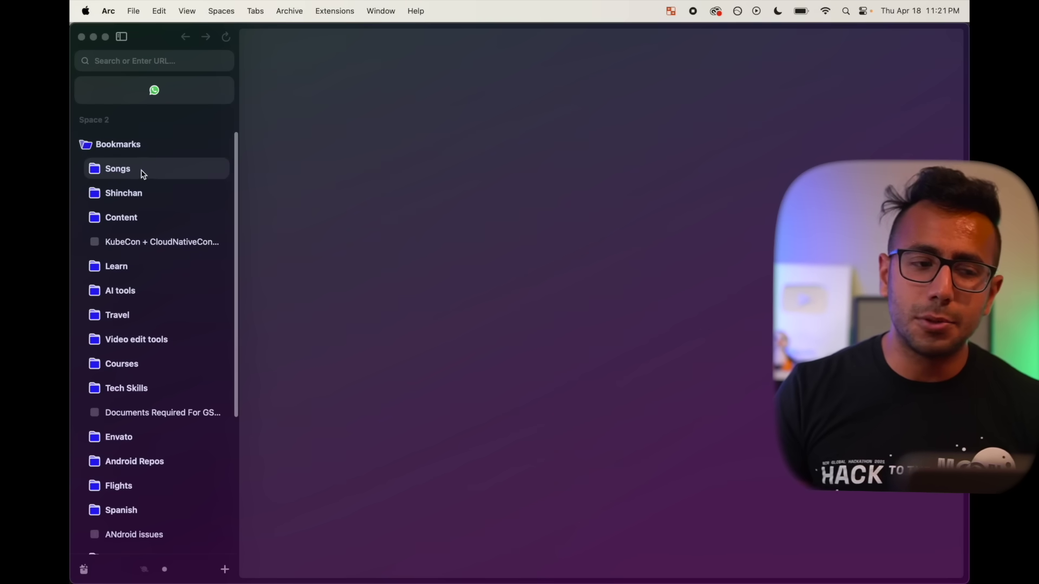
left_click(125, 174)
left_click(136, 170)
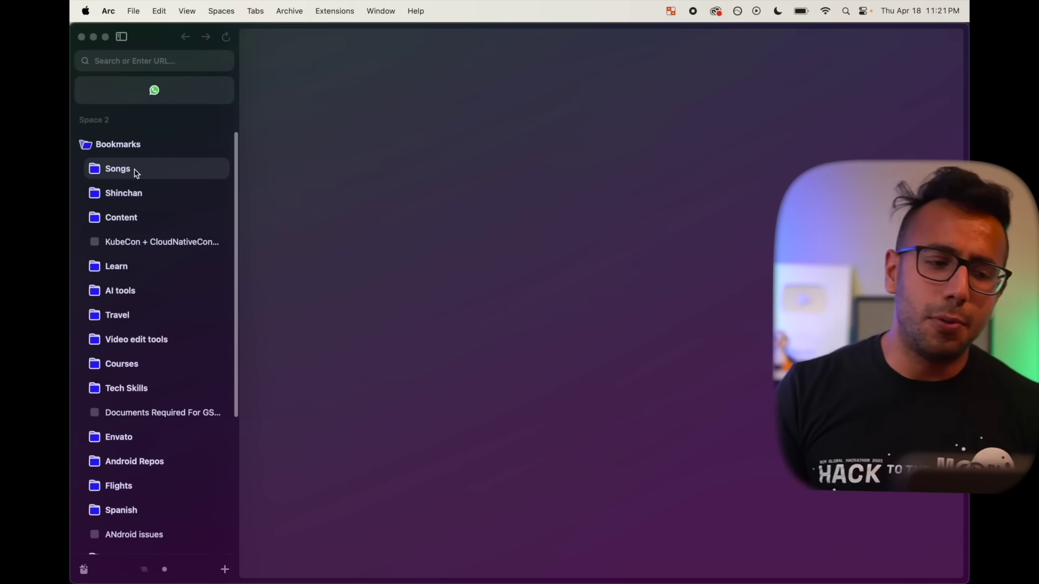
left_click(133, 171)
scroll(169, 346, "down", 1)
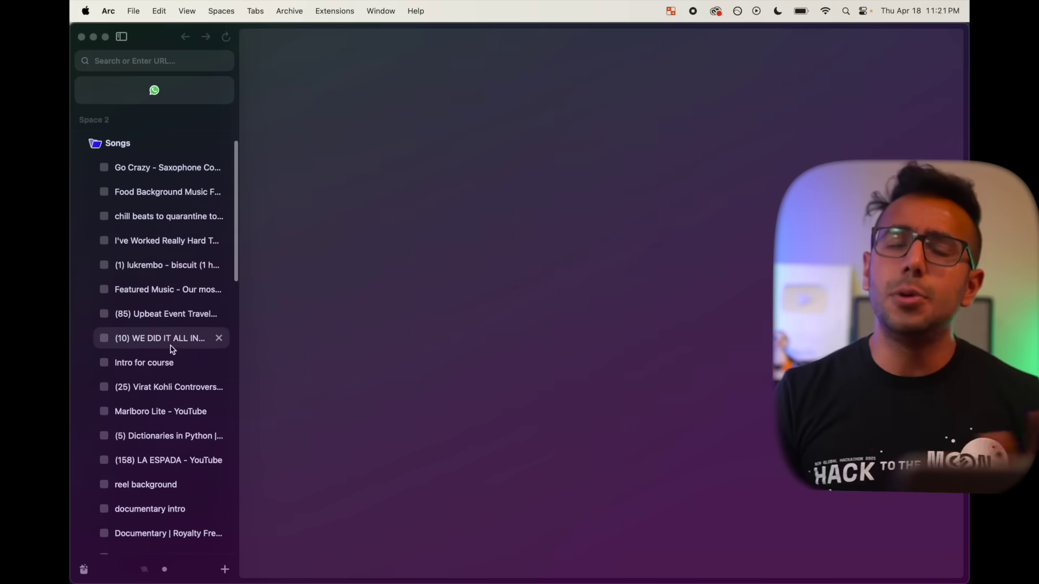
scroll(171, 339, "up", 1)
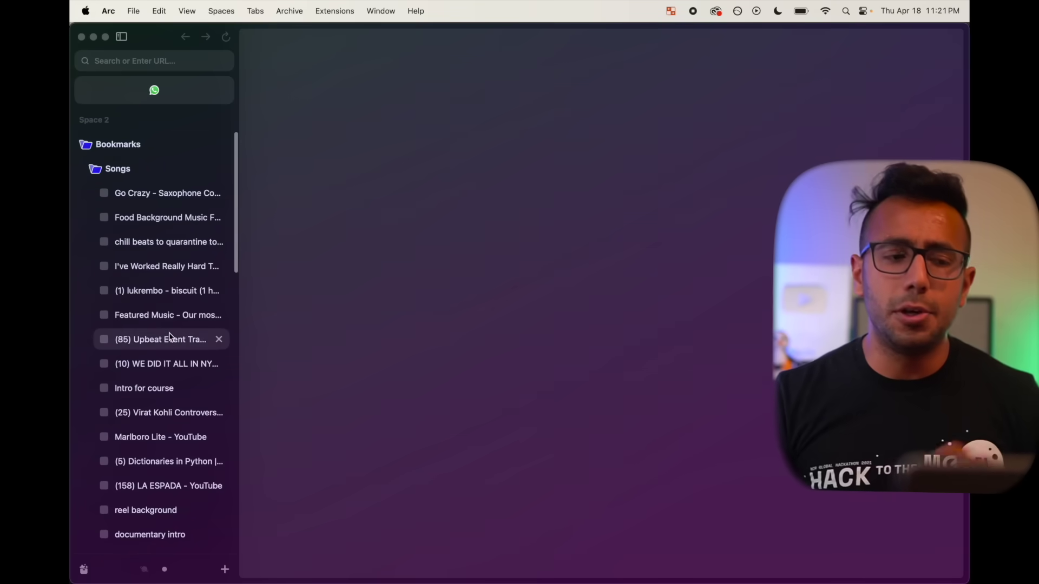
right_click(140, 173)
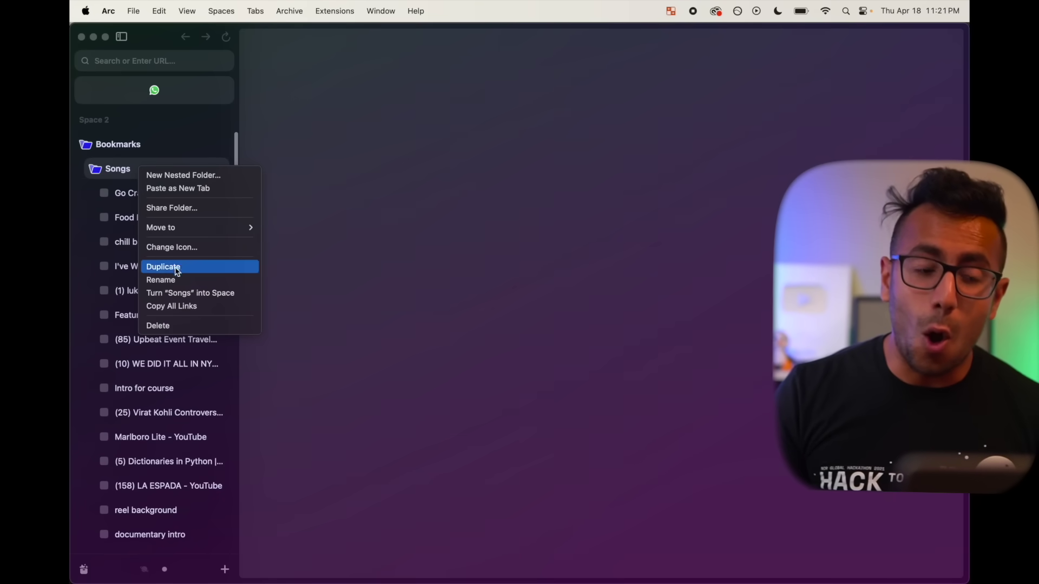
left_click(184, 306)
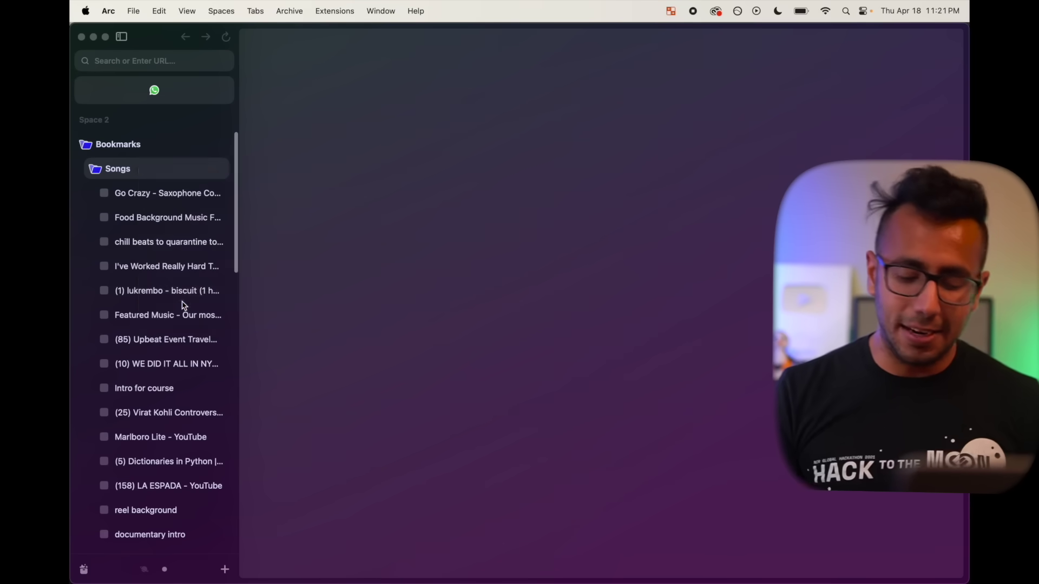
- Type 'readme file editor' into a new-tab search
key("super+t")
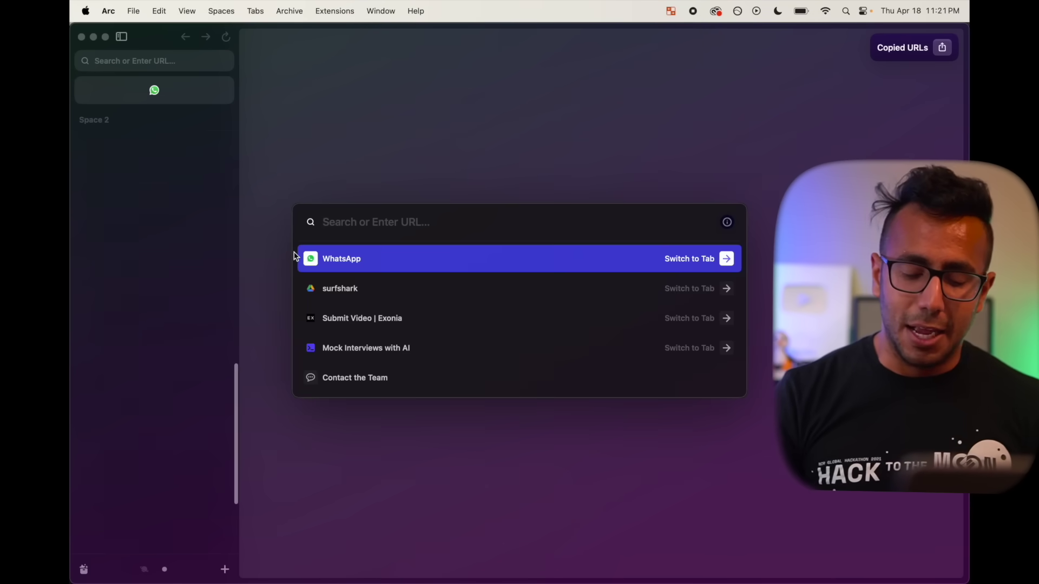
type("readme ")
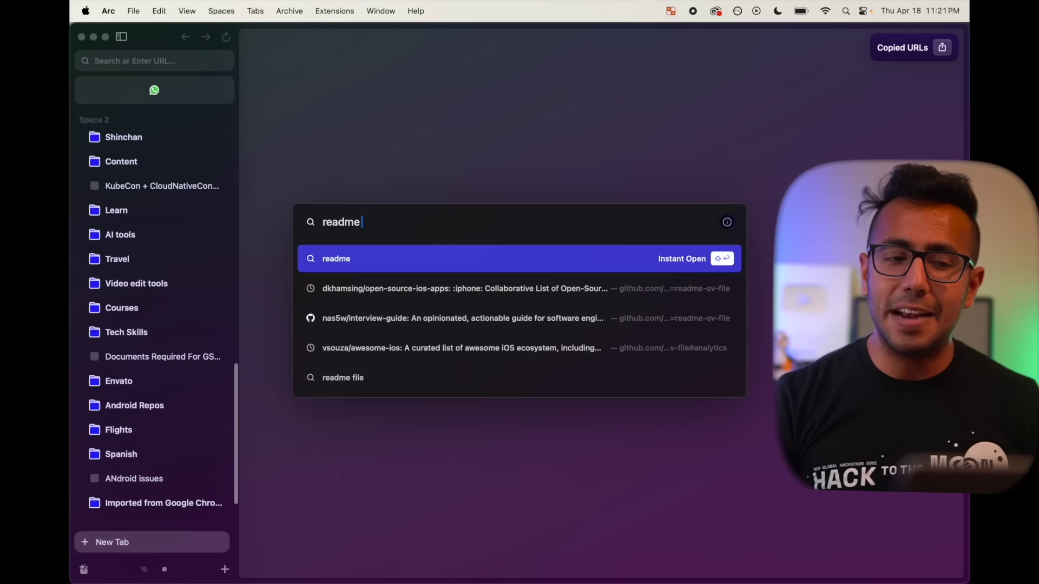
type("file editor")
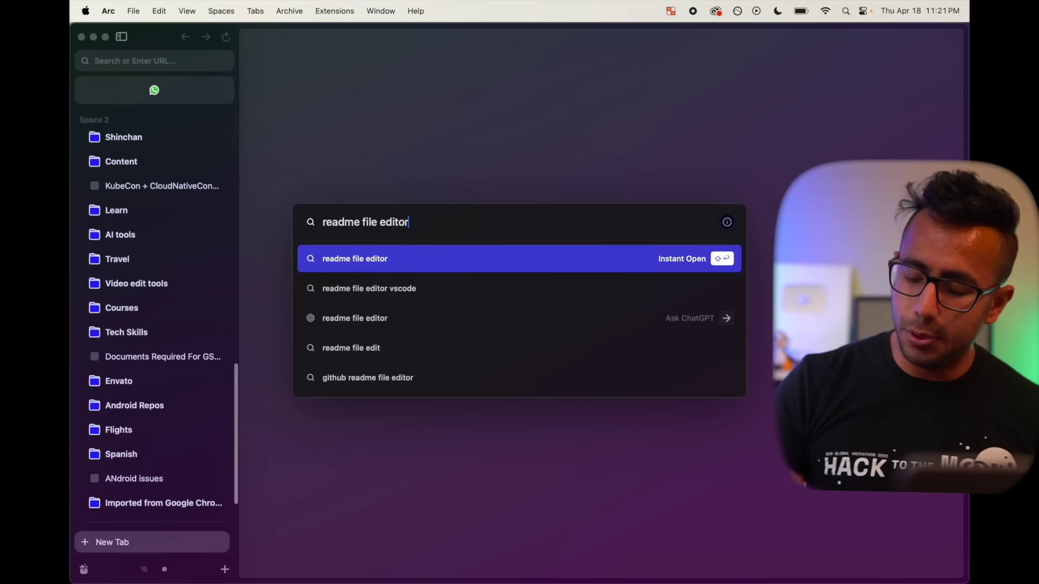
- Open Dillinger and replace the old lines from line 5 down with the pasted Songs links
key("Return")
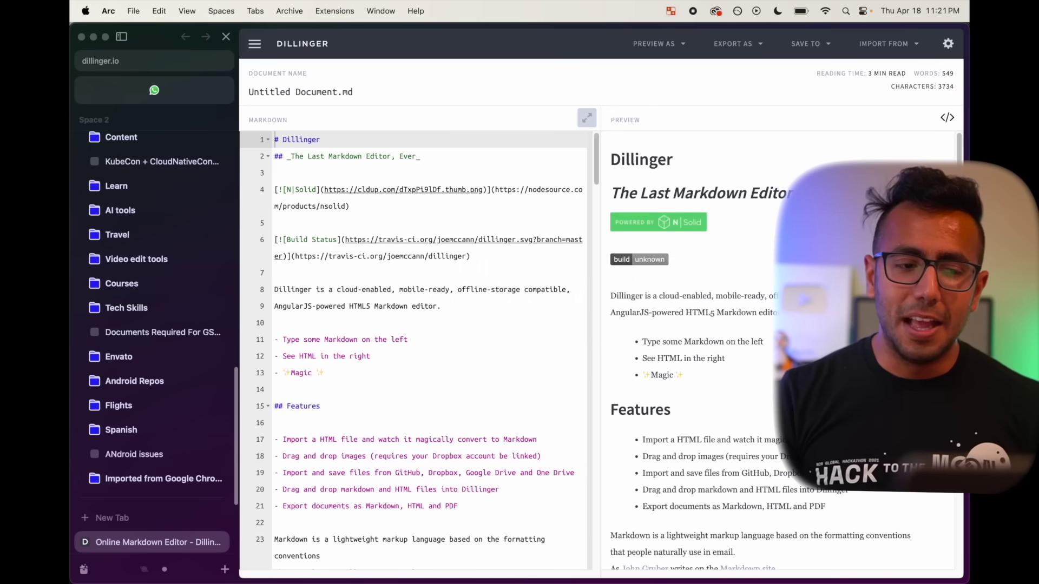
left_click(392, 223)
left_click(381, 257)
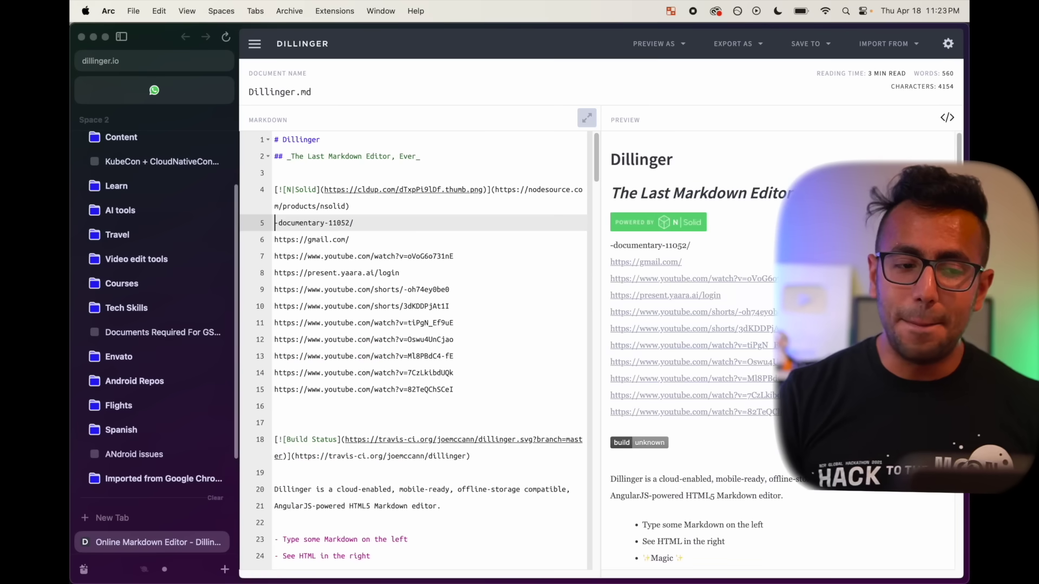
key("shift+super+Down")
key("BackSpace")
key("super+v")
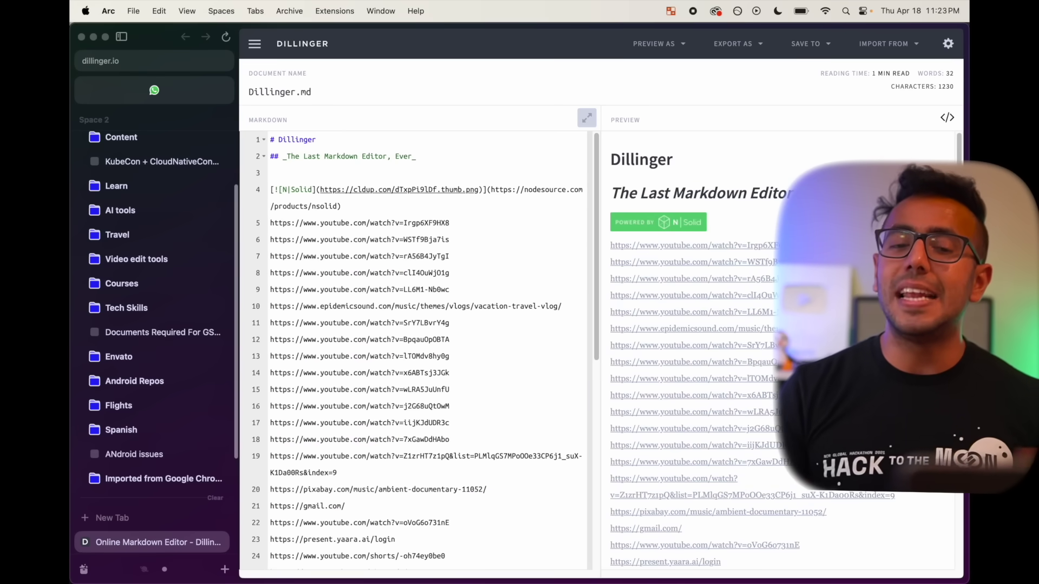
scroll(546, 515, "down", 5)
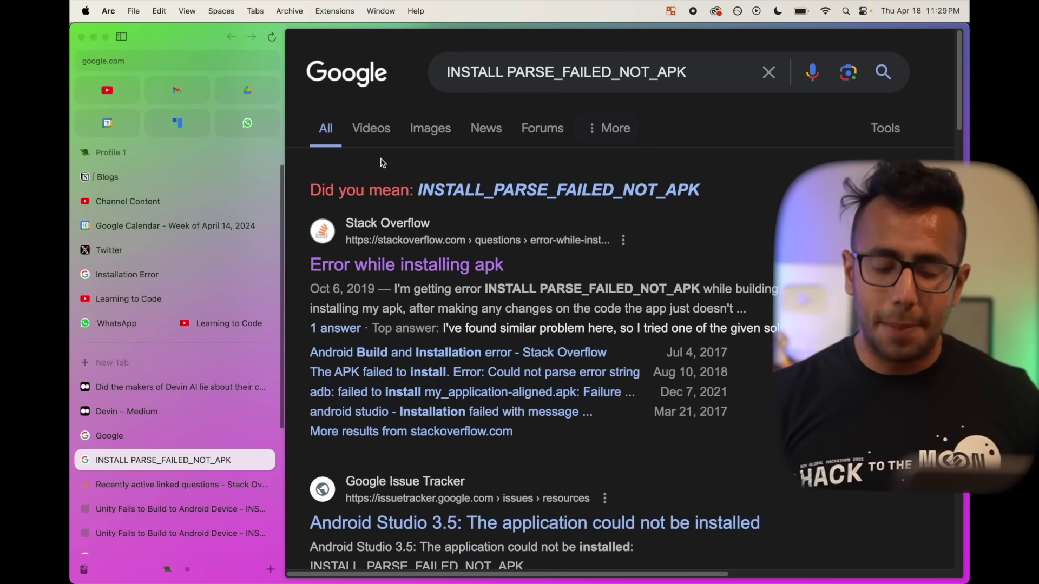
- From a new tab, run a Perplexity search for 'top arc features', backing out of YouTube mode first
key("super+t")
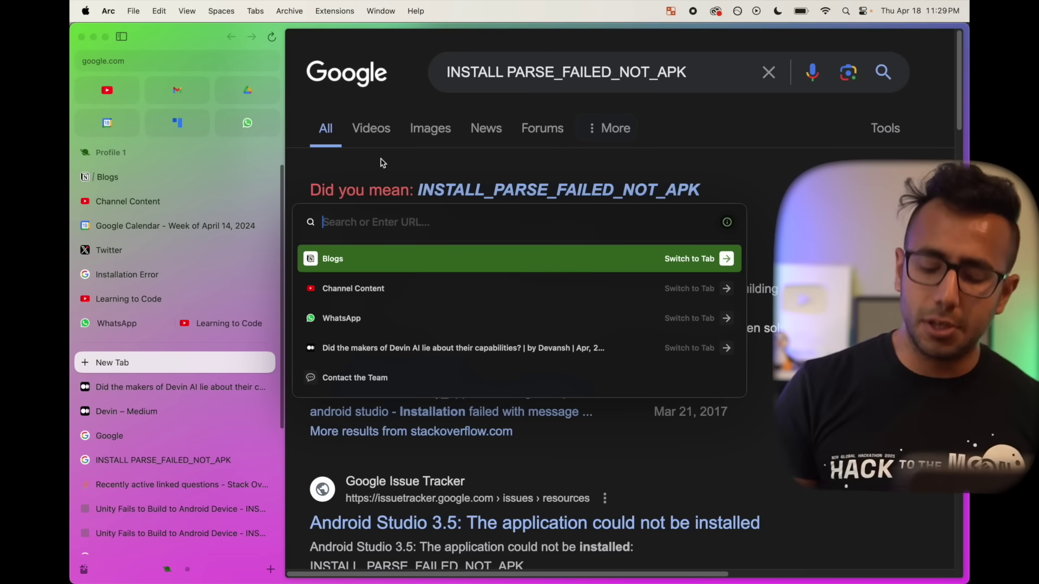
type("yout")
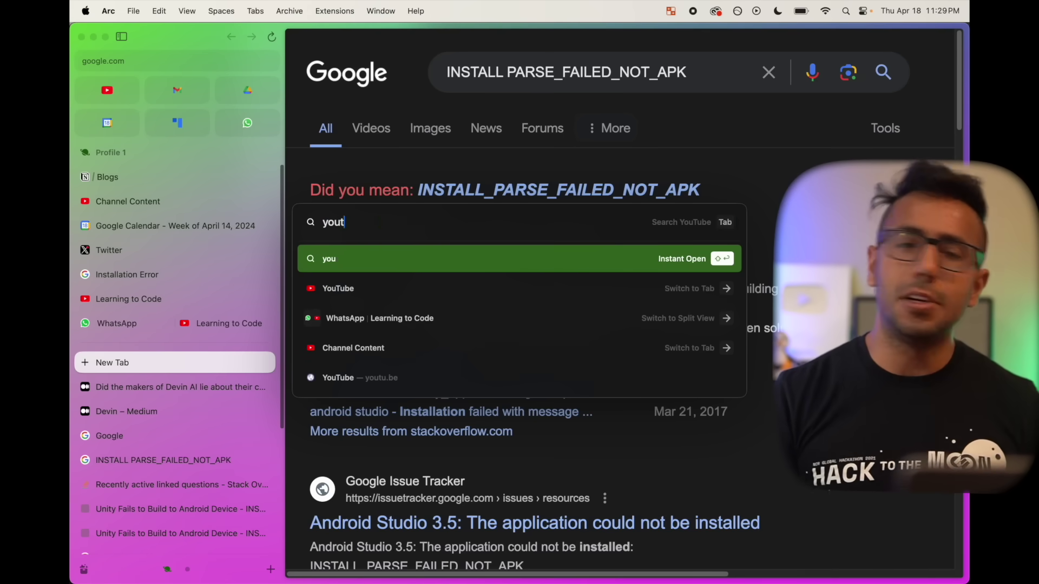
key("Tab")
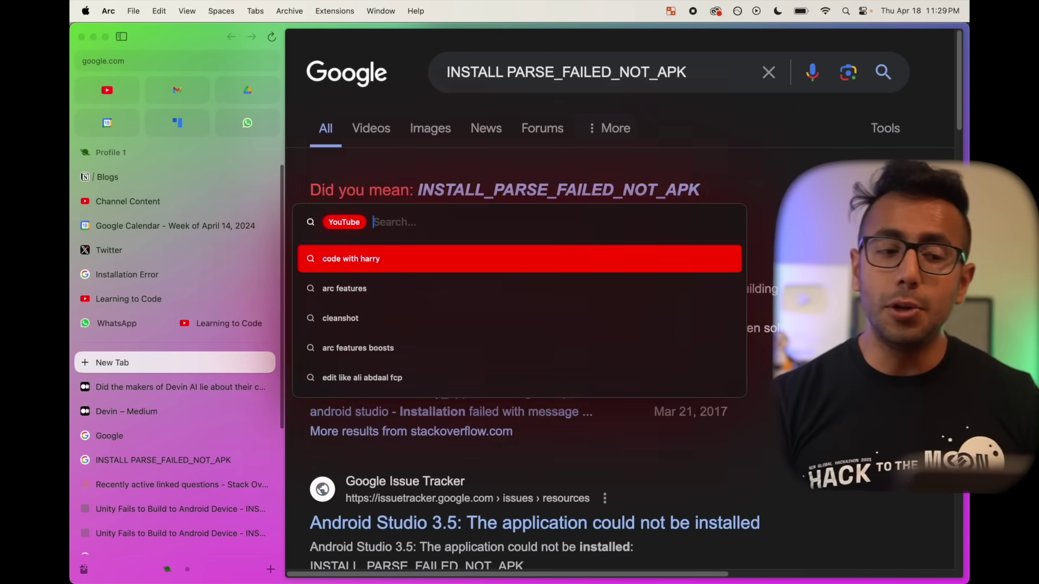
key("BackSpace")
key("BackSpace")
key("BackSpace")
key("BackSpace")
key("BackSpace")
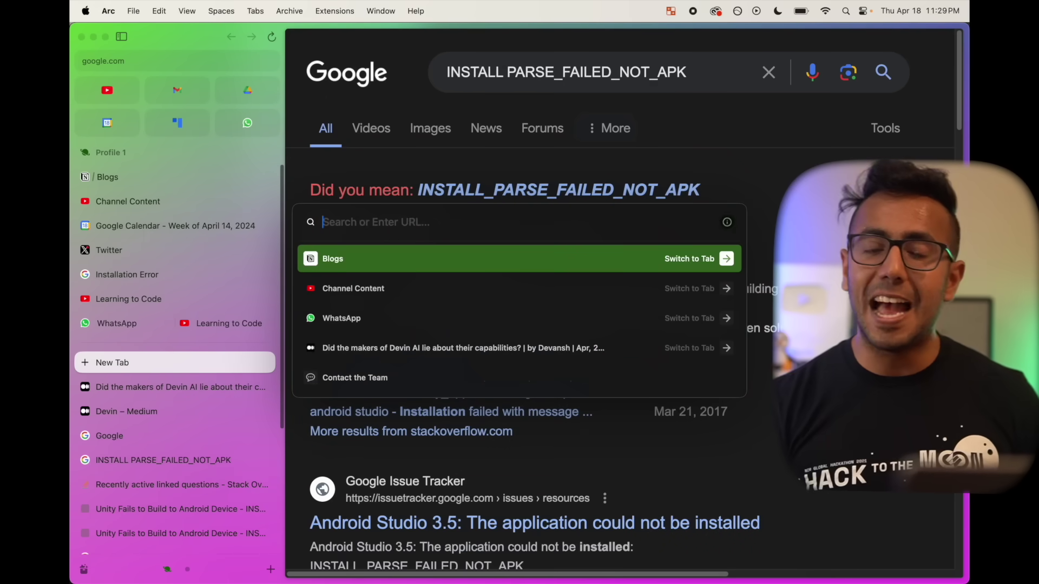
type("perplexity.ai")
key("Tab")
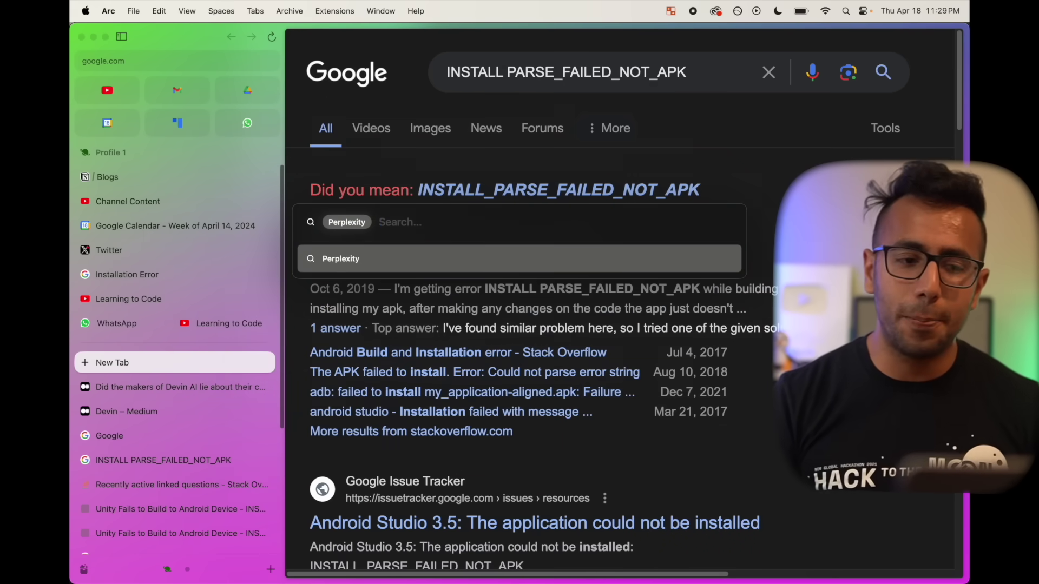
type("top arc")
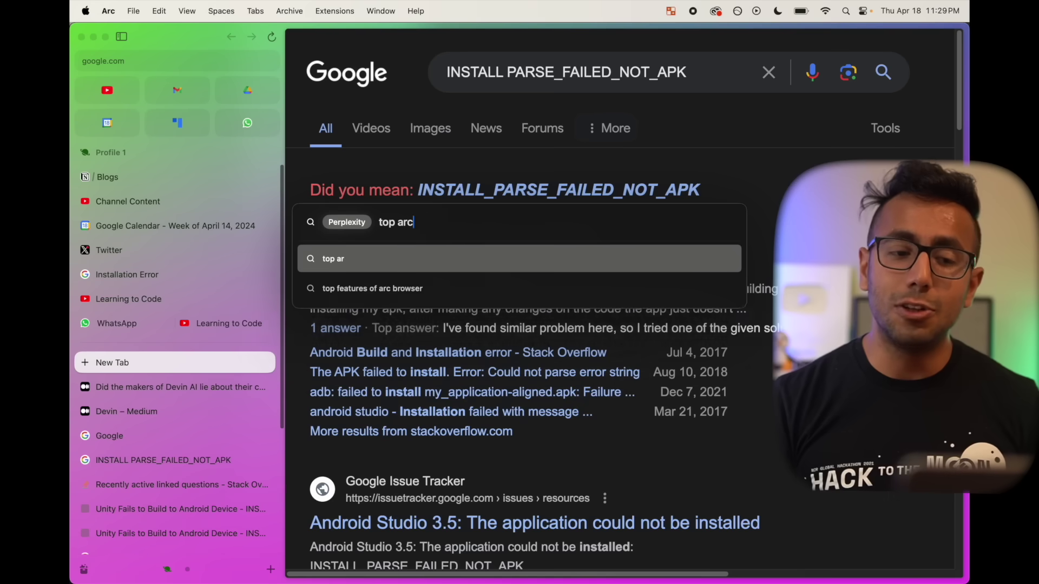
type(" features")
key("Return")
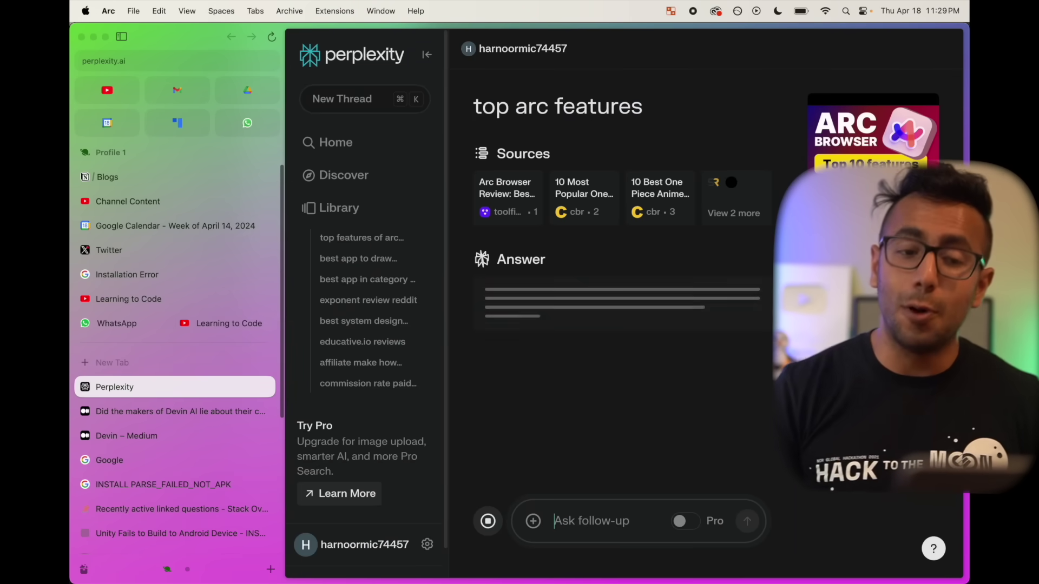
- From a new tab's command bar, send 'top arc features' to ChatGPT
key("super+t")
type("cha")
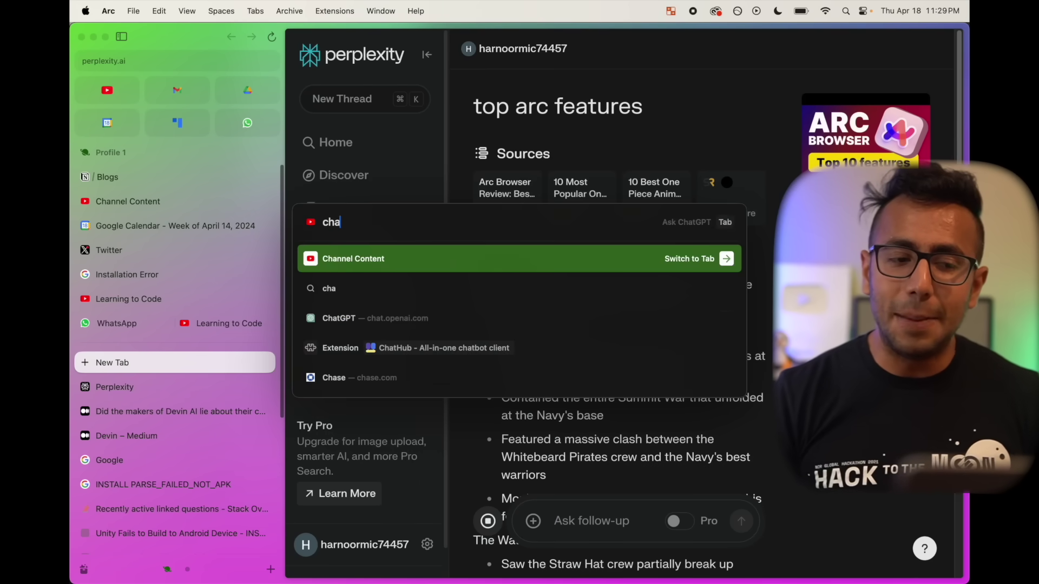
key("BackSpace")
type("at")
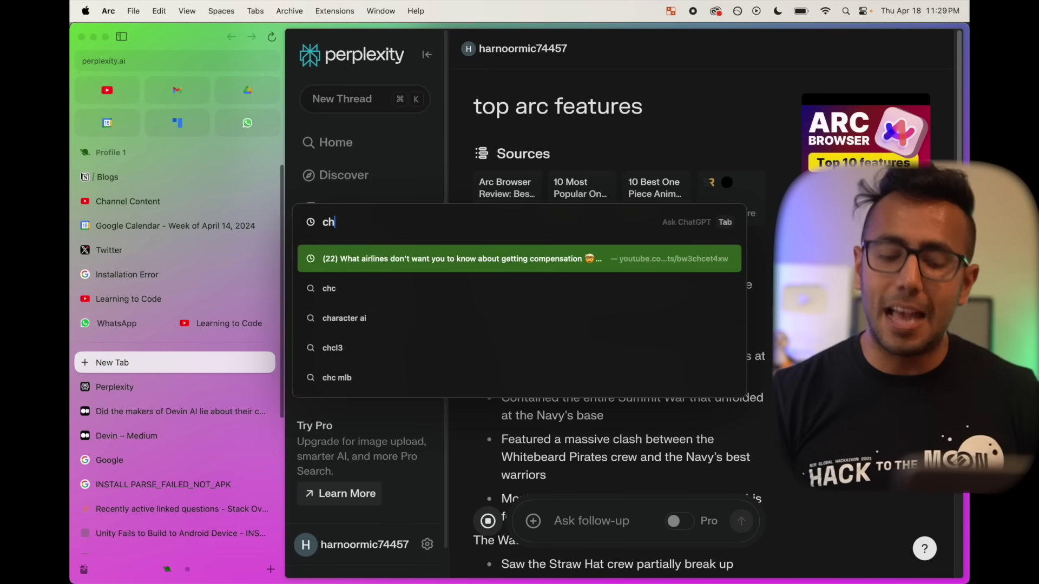
key("Tab")
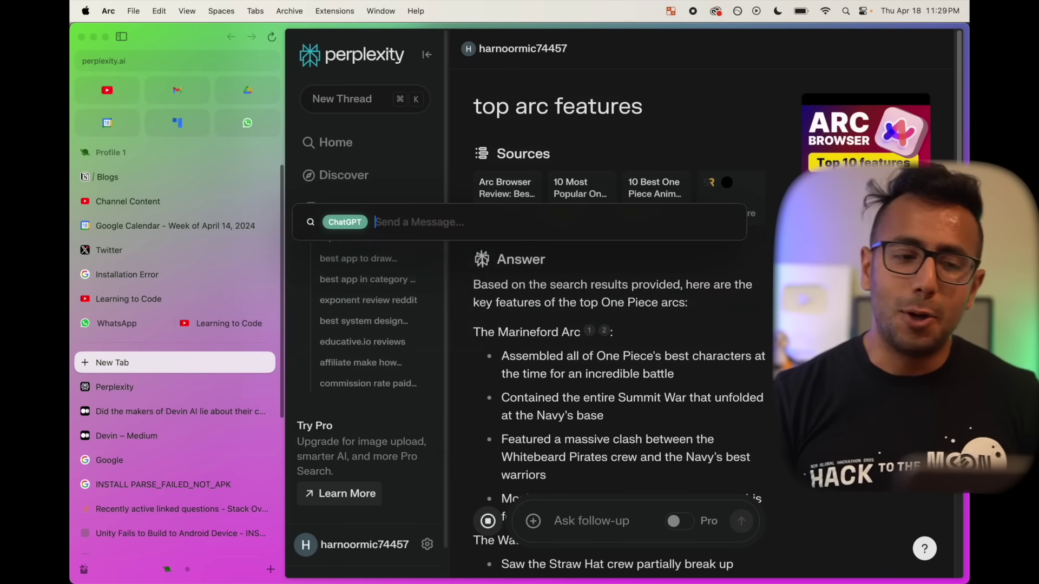
type("top arc features")
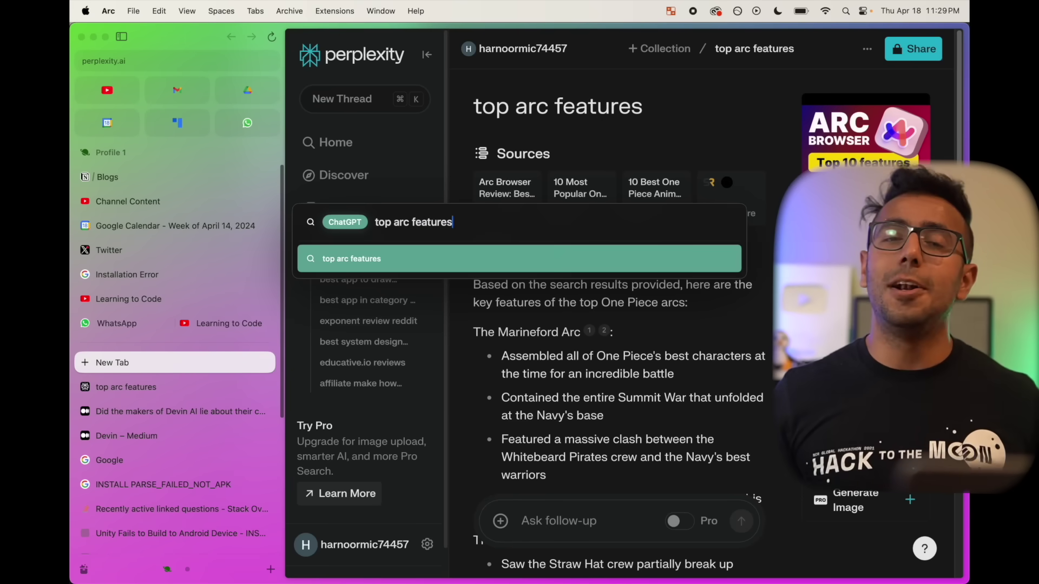
key("Return")
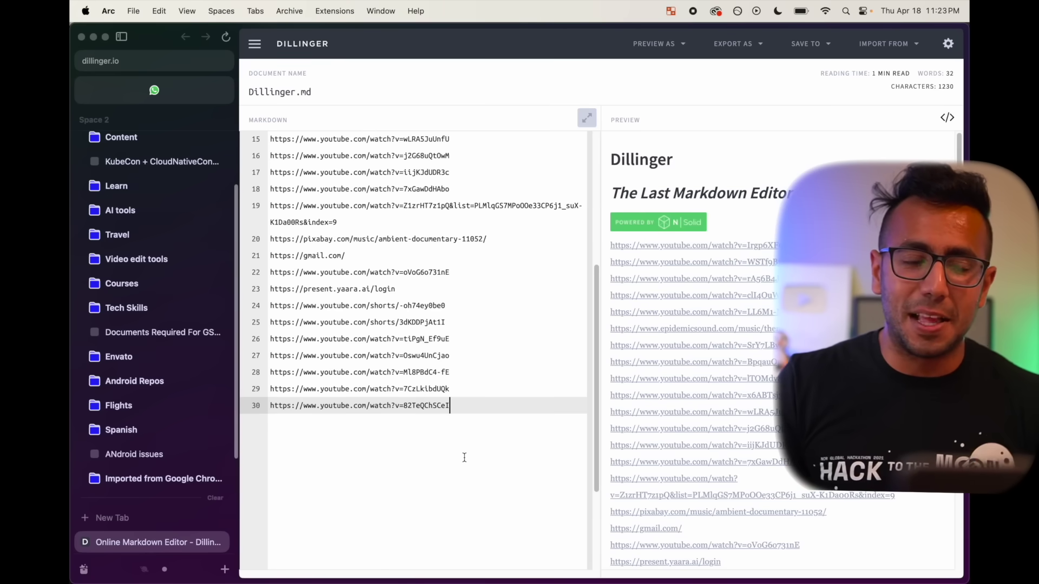
- Widen the sidebar and pin the Dillinger, remove.bg and Leetcode-Style Interviews tabs above the divider
scroll(213, 348, "down", 5)
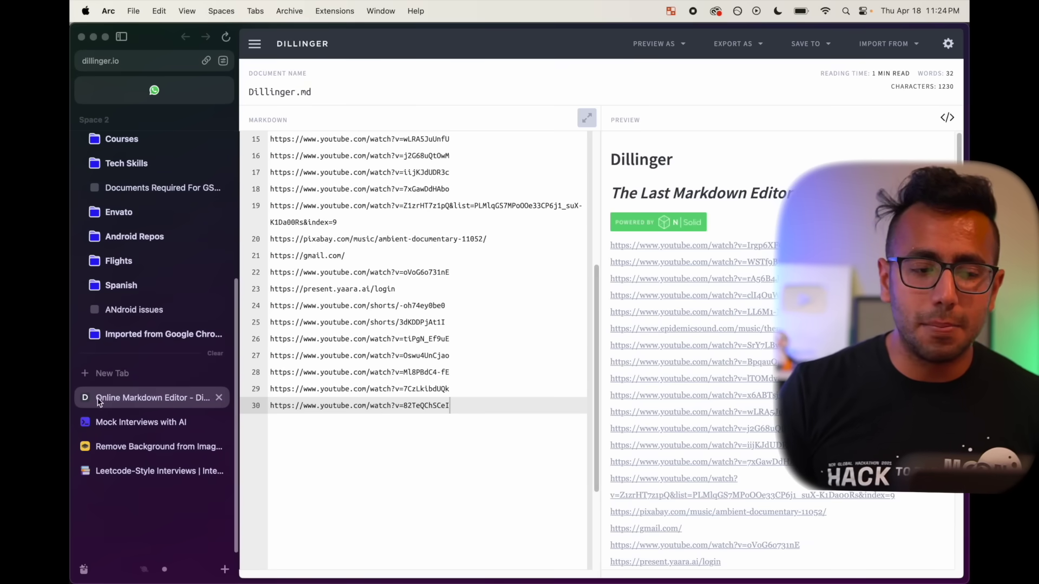
left_click_drag(239, 395, 357, 397)
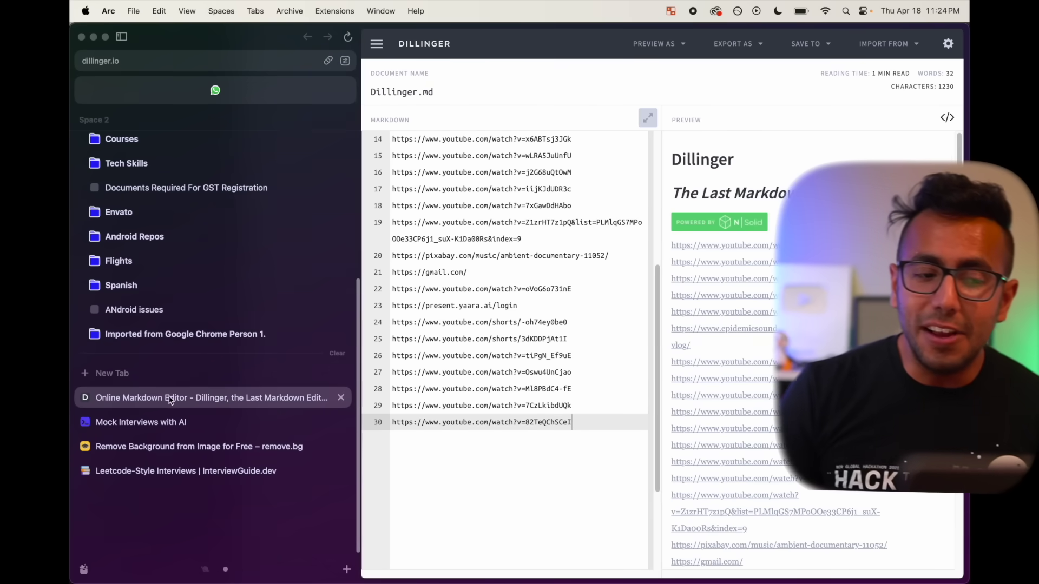
left_click_drag(171, 398, 170, 354)
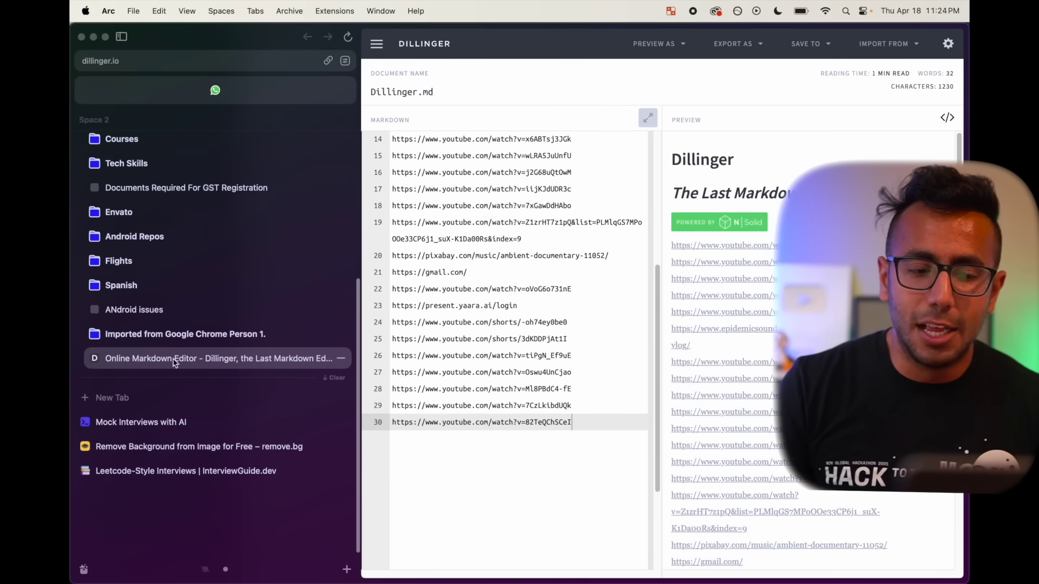
left_click(177, 448)
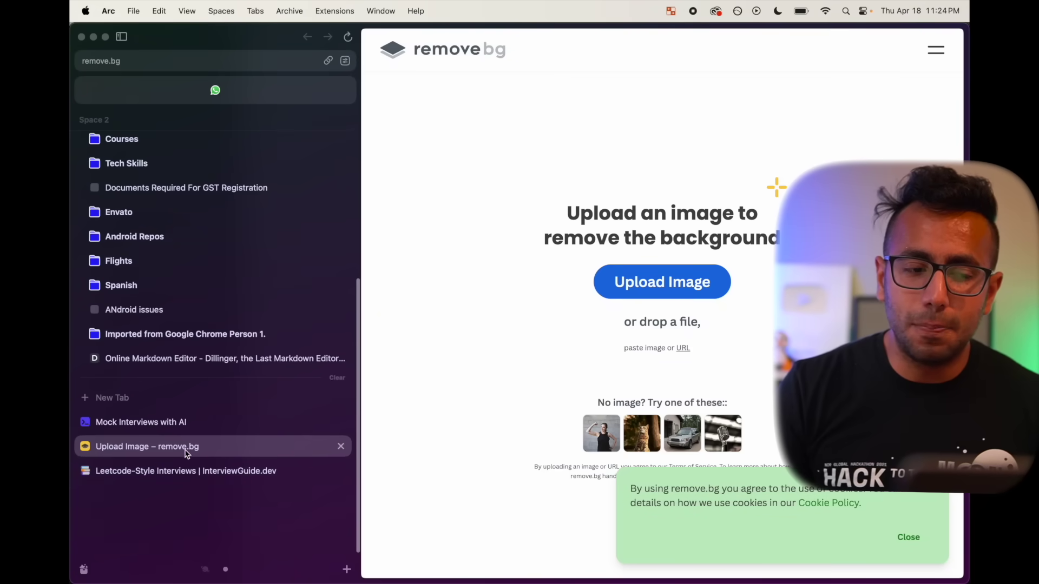
left_click_drag(186, 450, 184, 382)
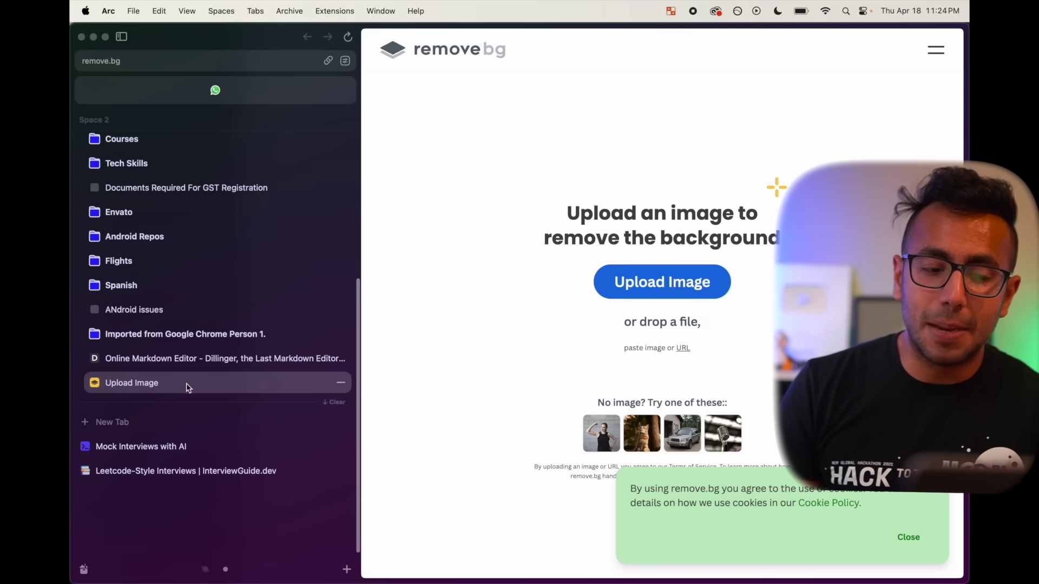
left_click_drag(201, 479, 196, 415)
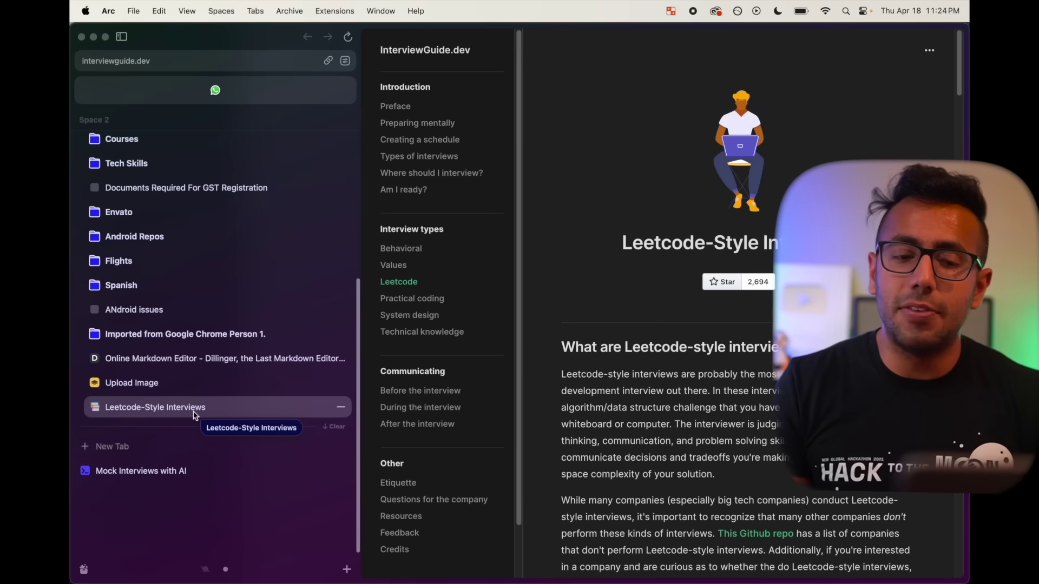
- Save the Leetcode header illustration as leetcode style interviews.svg and check it in the Downloads library
right_click(752, 153)
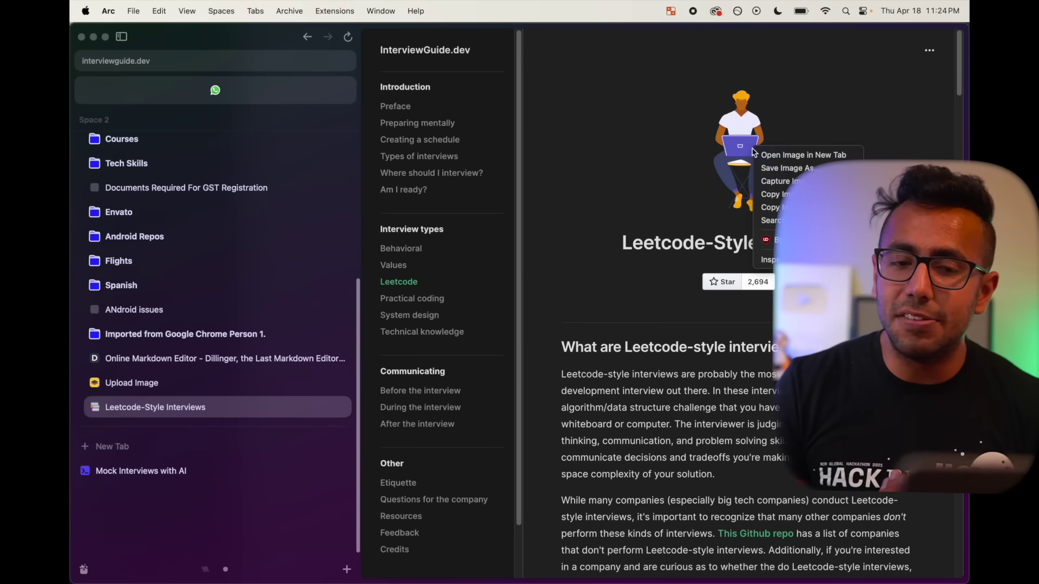
left_click(764, 168)
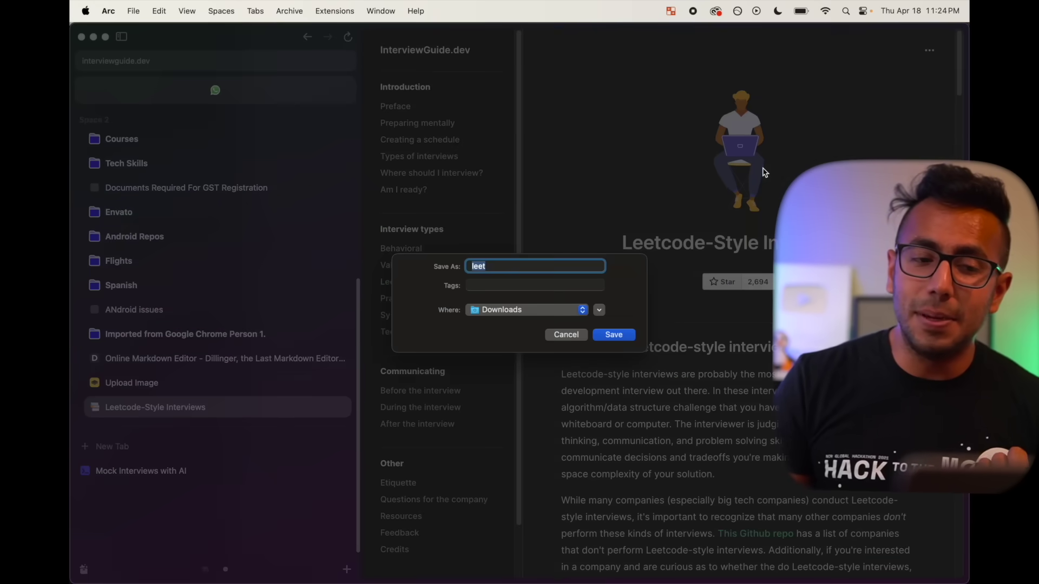
key("Return")
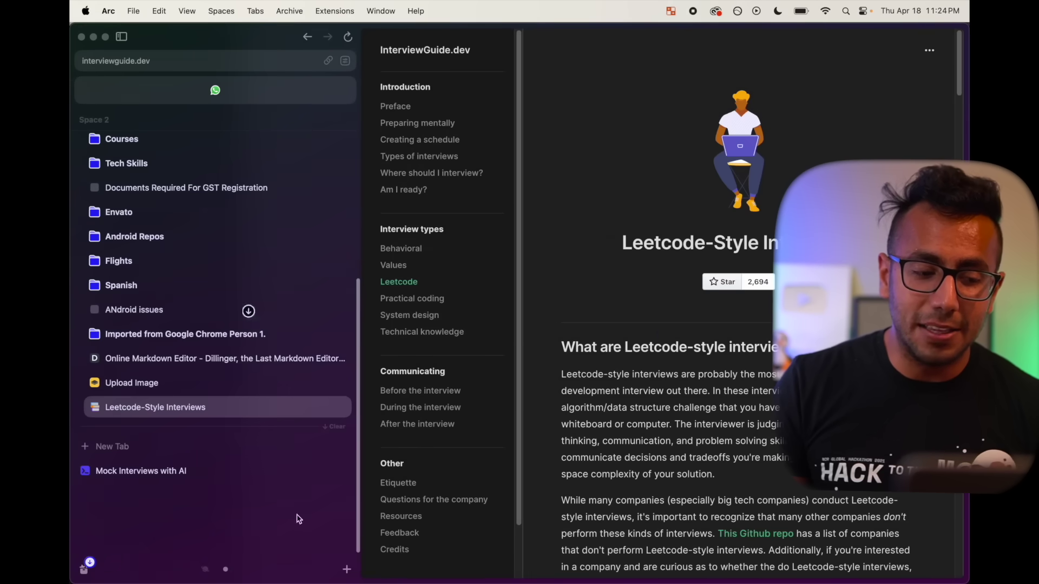
left_click(82, 568)
left_click(83, 568)
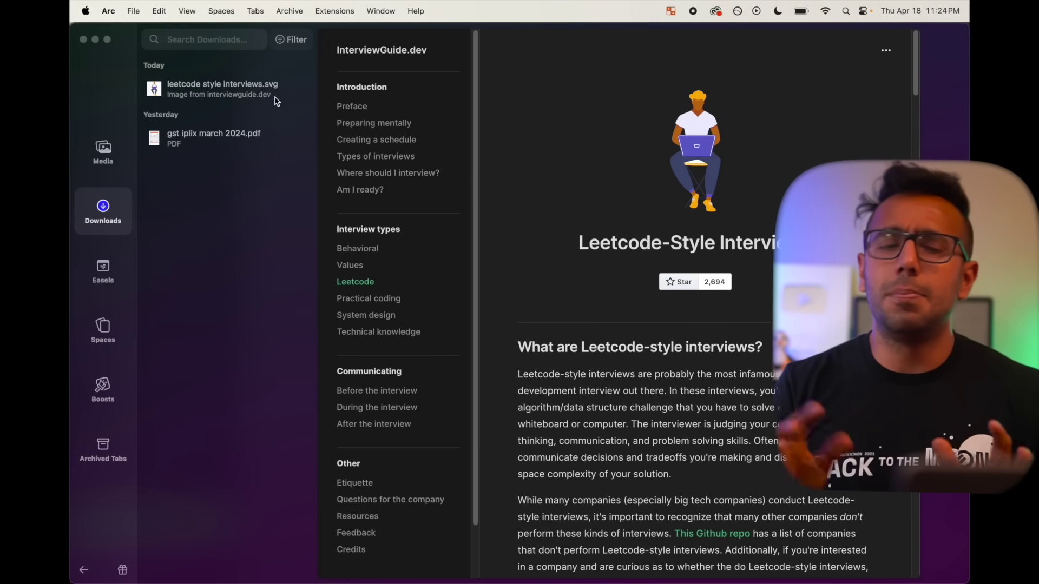
left_click_drag(277, 102, 275, 102)
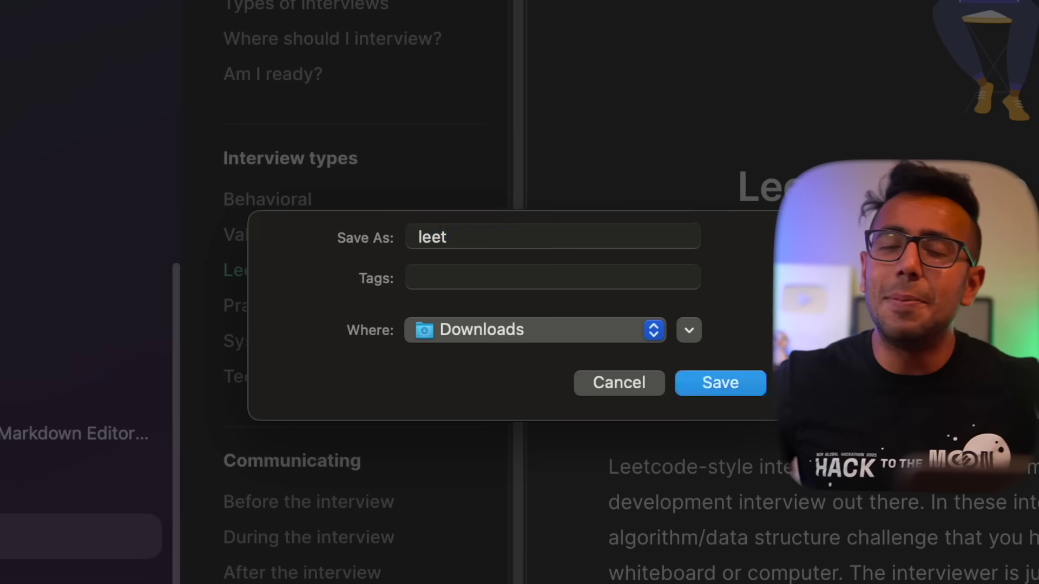
key("Return")
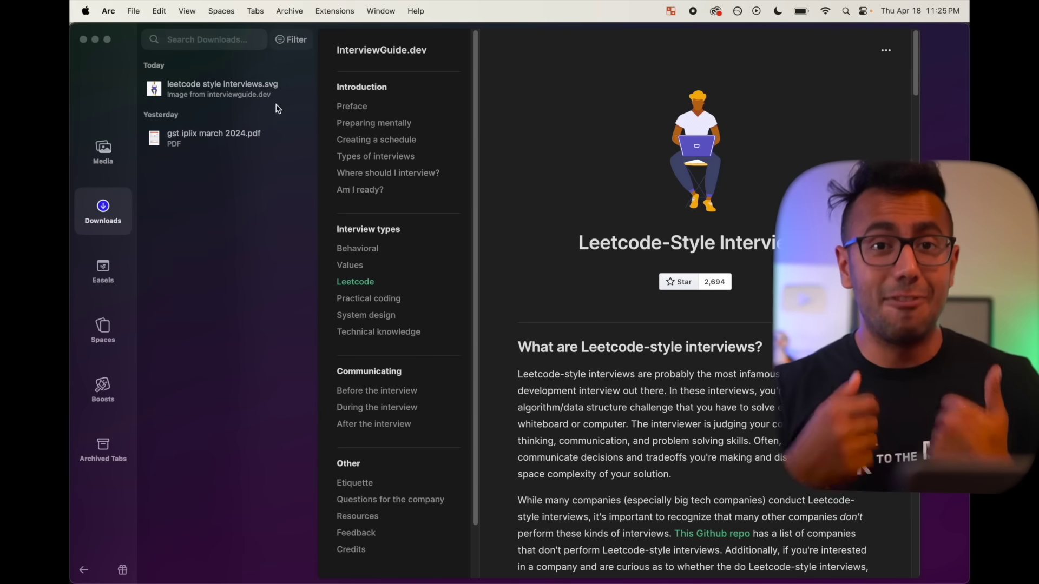
- Open the Preparing mentally page, then swipe over to the space with the Devin Medium article
left_click(349, 124)
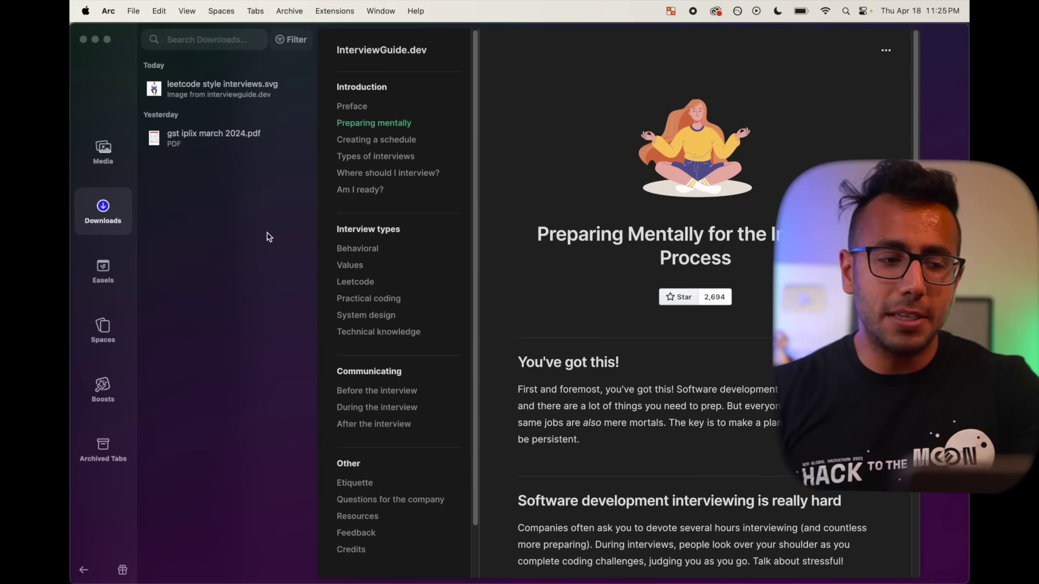
scroll(269, 237, "left", 5)
scroll(268, 232, "right", 5)
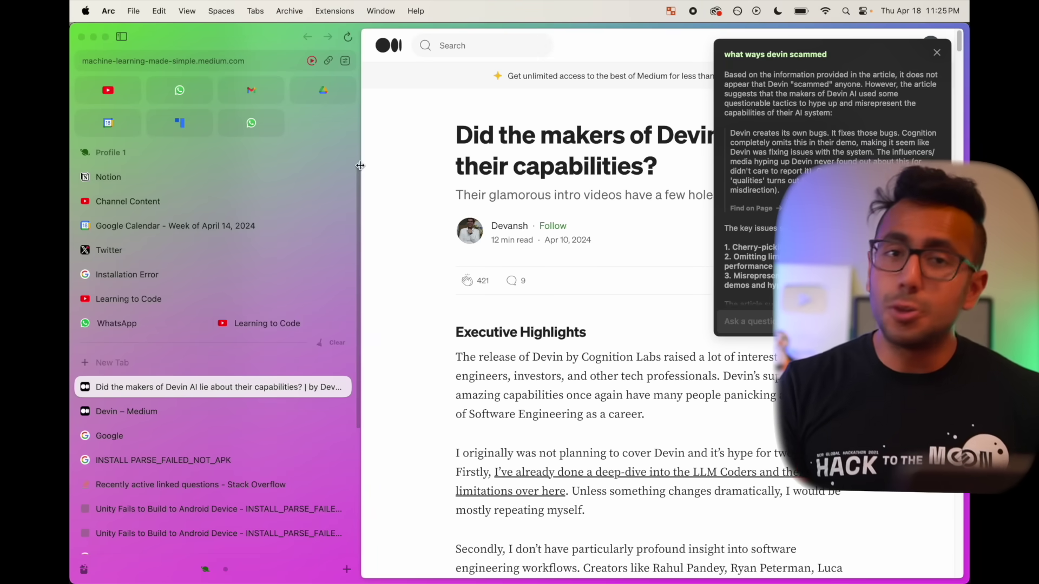
- Narrow the sidebar, view the page's installed Extensions, then dismiss the popup and AI answer panel
left_click_drag(359, 166, 283, 166)
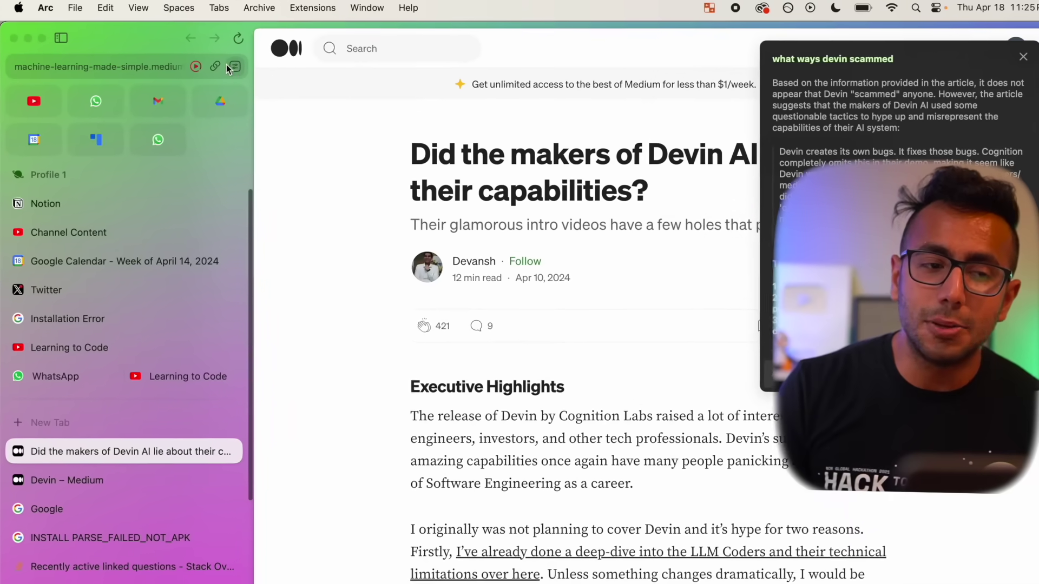
left_click(233, 66)
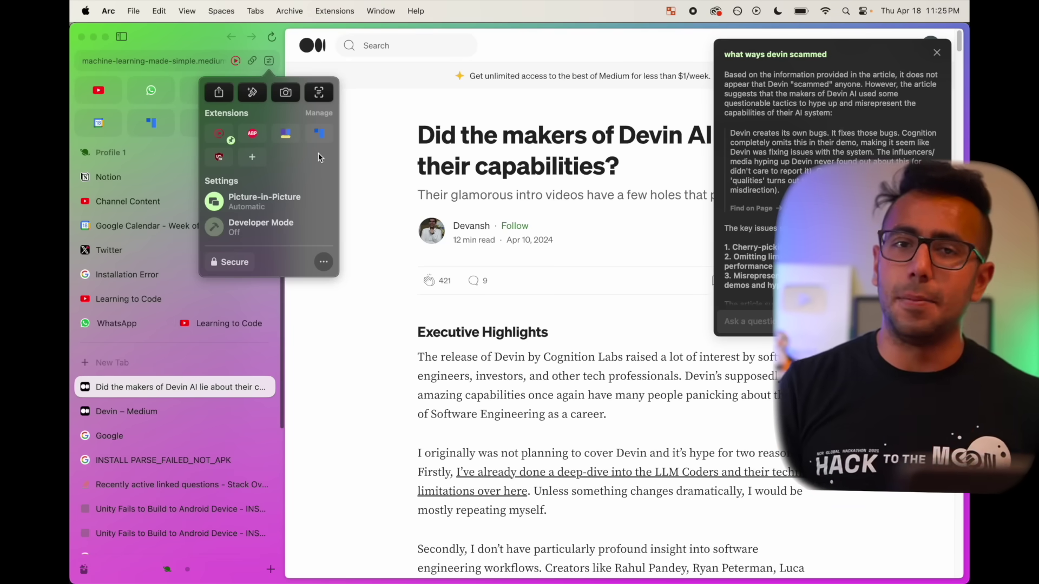
key("Escape")
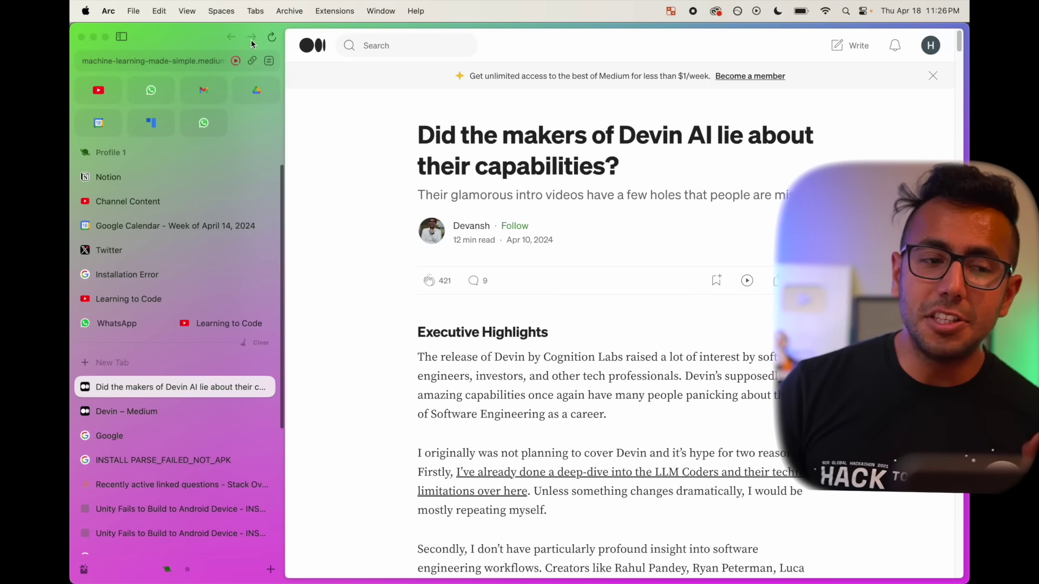
- Capture the Devin article's headline as a screenshot, save it to the Library and copy it
left_click(269, 61)
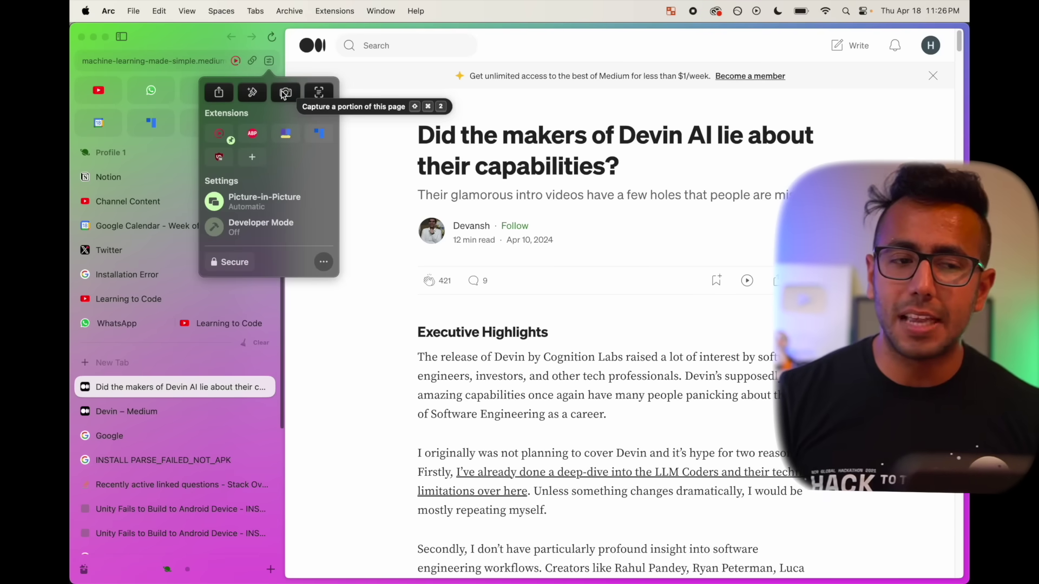
left_click(284, 94)
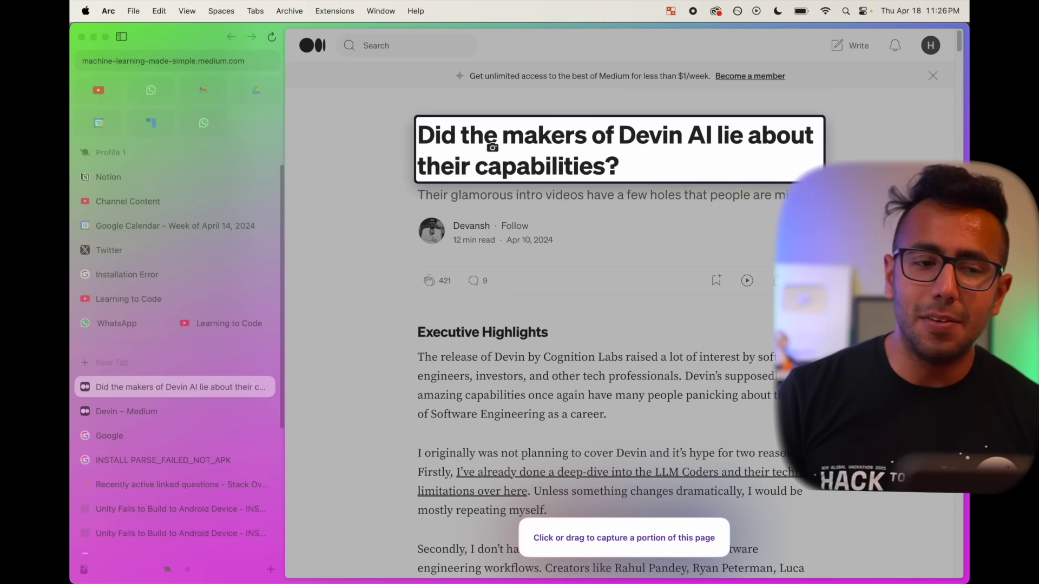
left_click(494, 146)
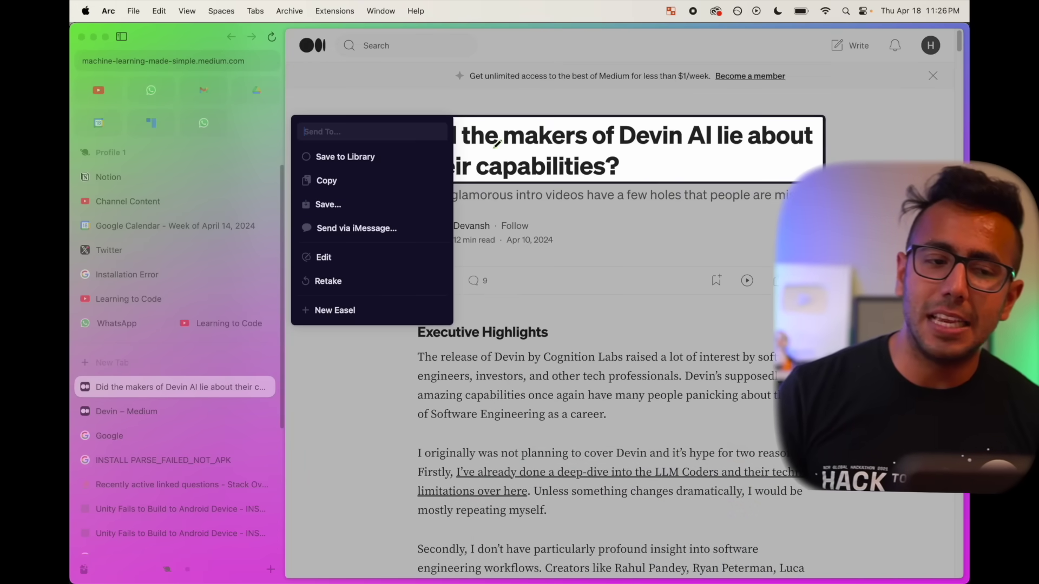
left_click(357, 157)
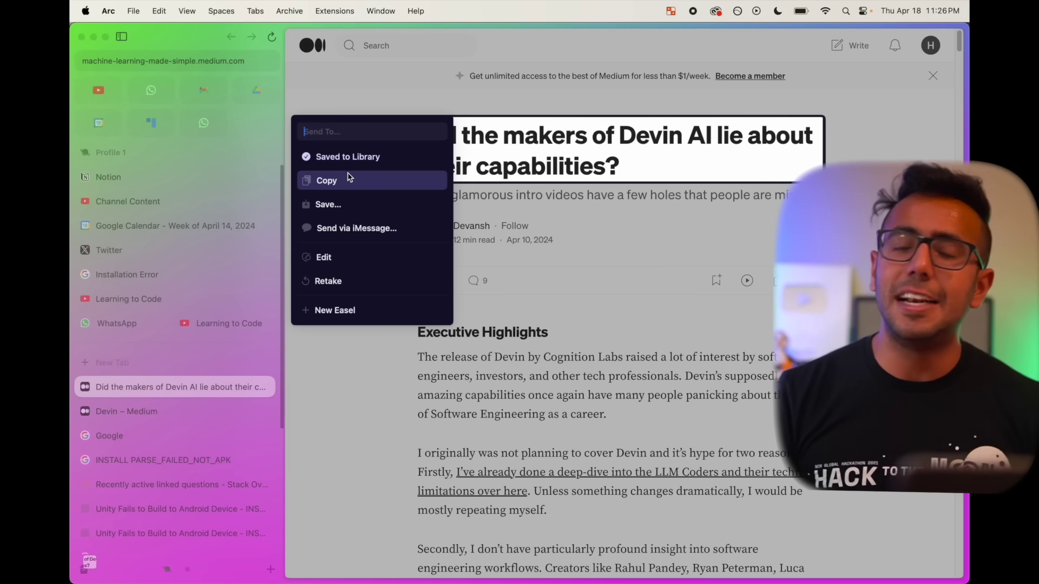
left_click(349, 180)
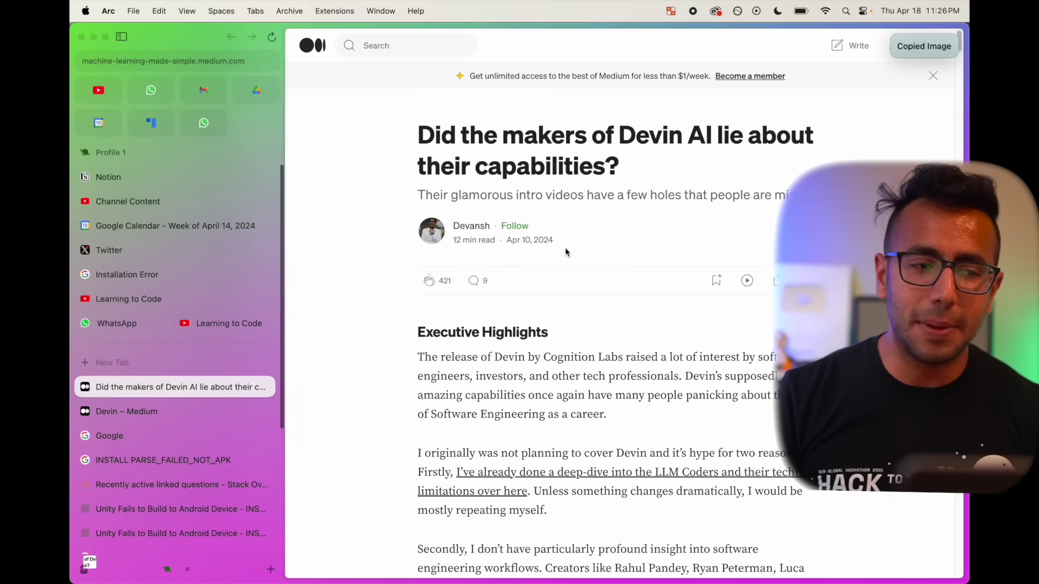
- Send the copied headline screenshot in the WhatsApp chat
left_click(148, 87)
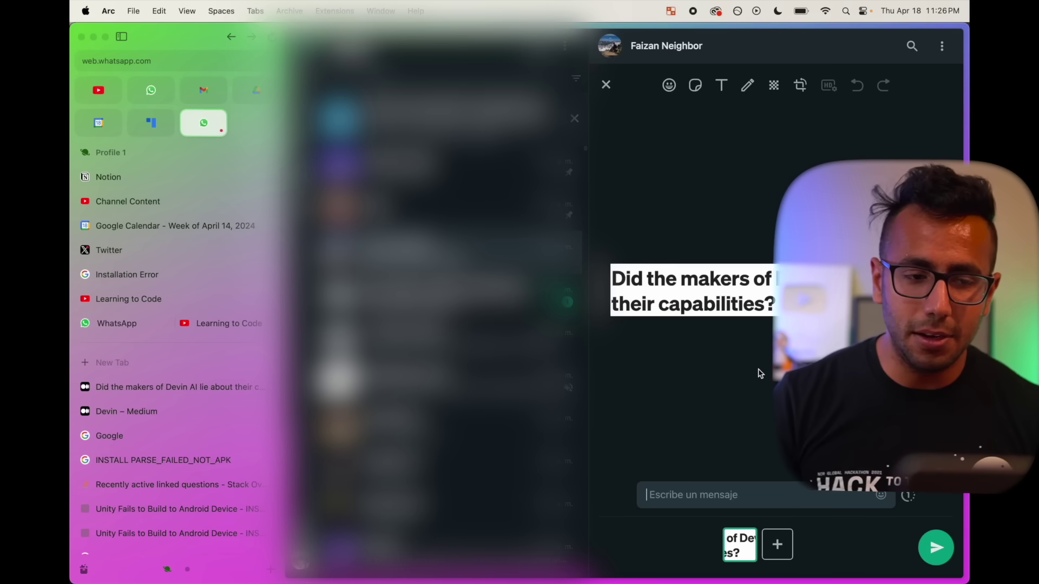
key("Return")
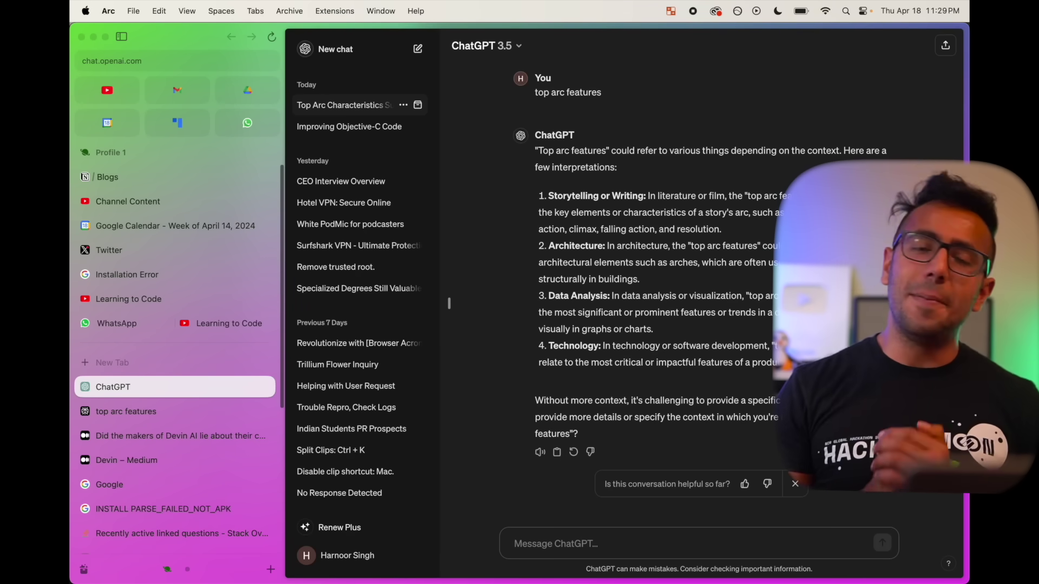